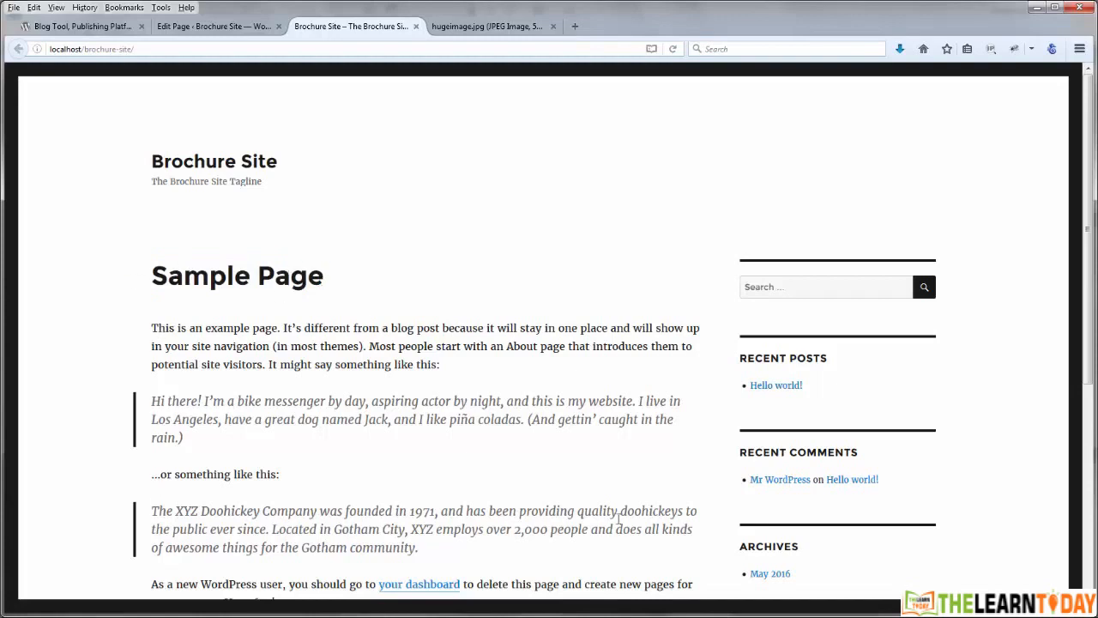
# Review the Sample Page text on the live site, highlighting the quote about the XYZ Doohickey Company
pyautogui.scroll(-2, 461, 319)
pyautogui.scroll(-1, 462, 318)
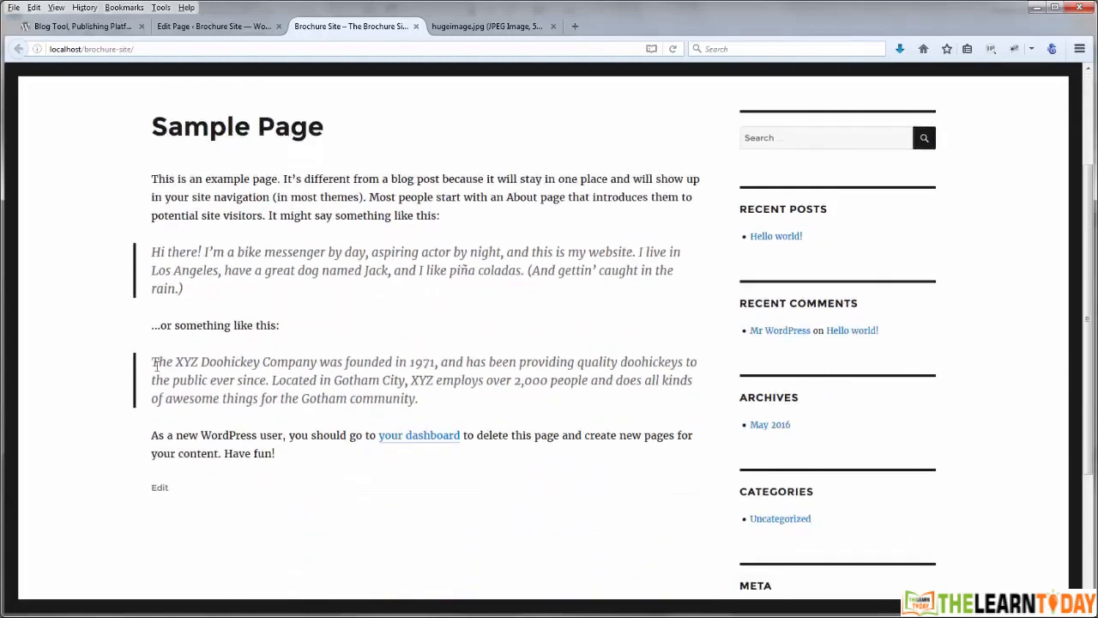
pyautogui.moveTo(152, 361); pyautogui.dragTo(443, 416)
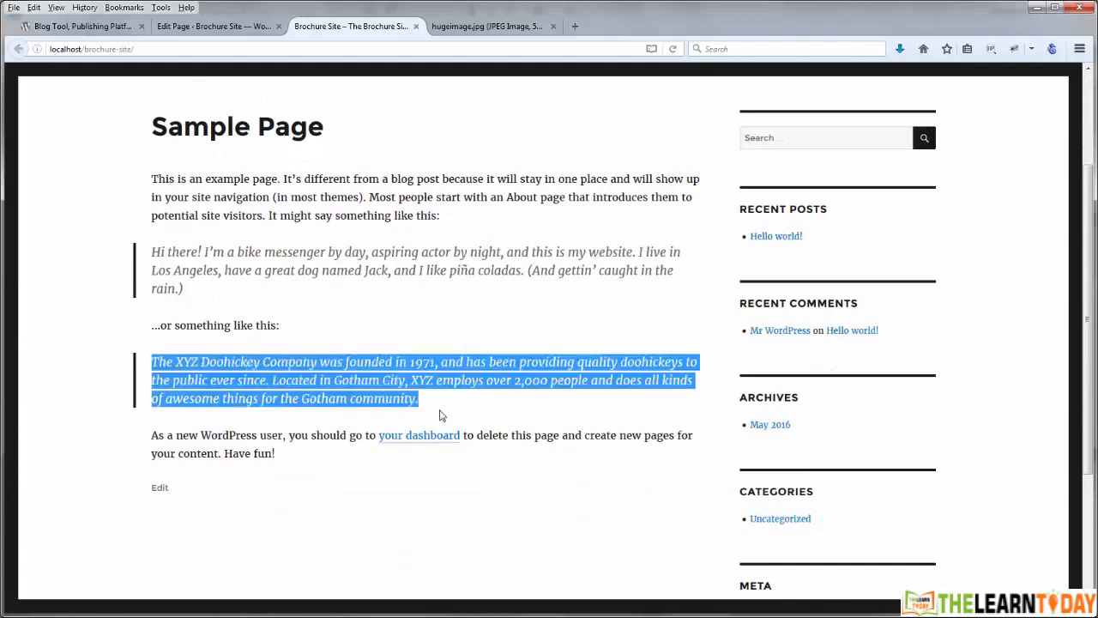
pyautogui.click(443, 365)
pyautogui.scroll(3, 443, 365)
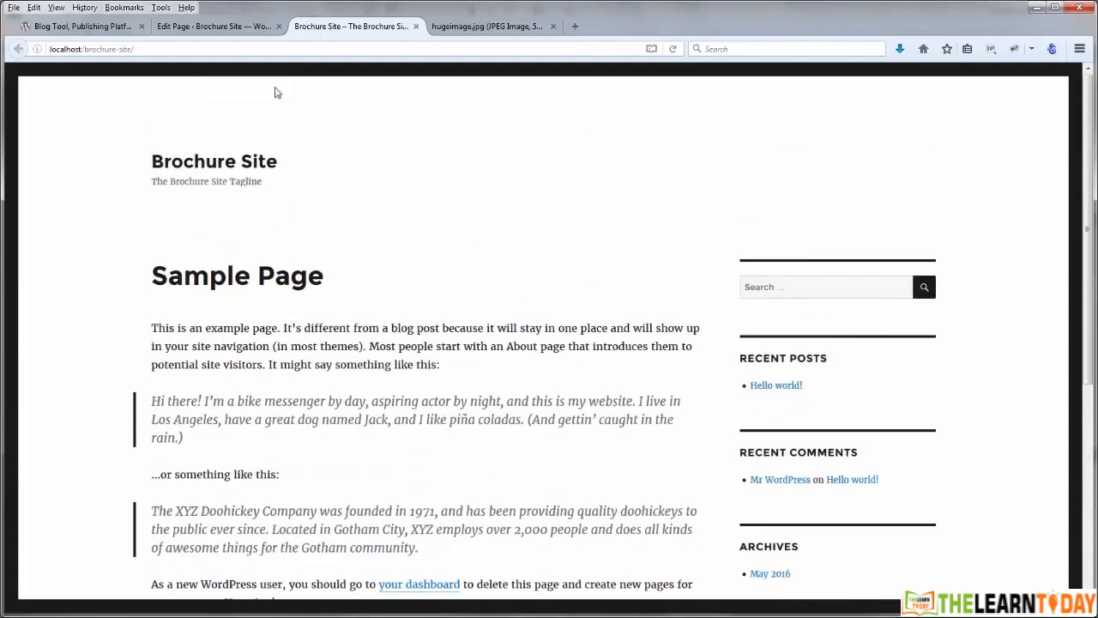
# Delete the Sample Page's title in the page editor, update the page and reload the live site to check it
pyautogui.click(206, 26)
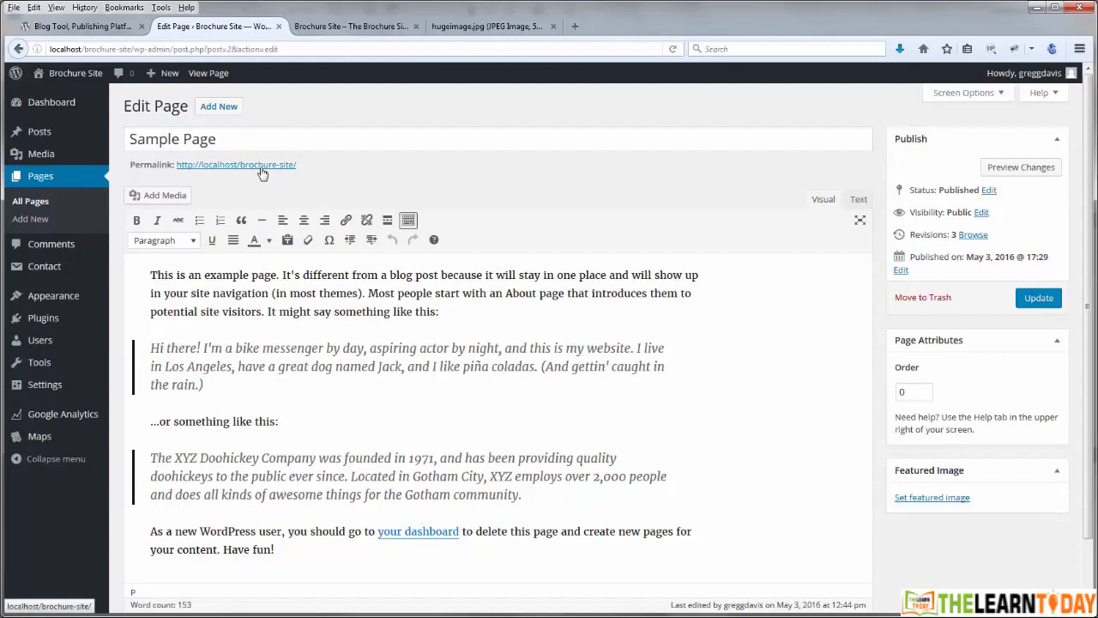
pyautogui.moveTo(223, 140); pyautogui.dragTo(129, 141)
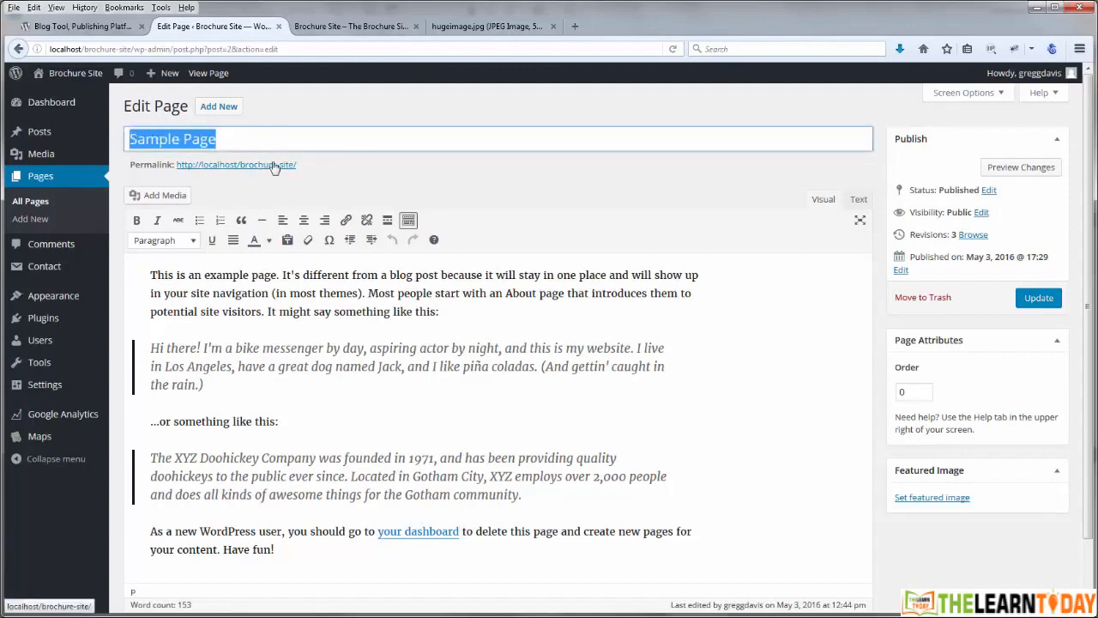
pyautogui.press('BackSpace')
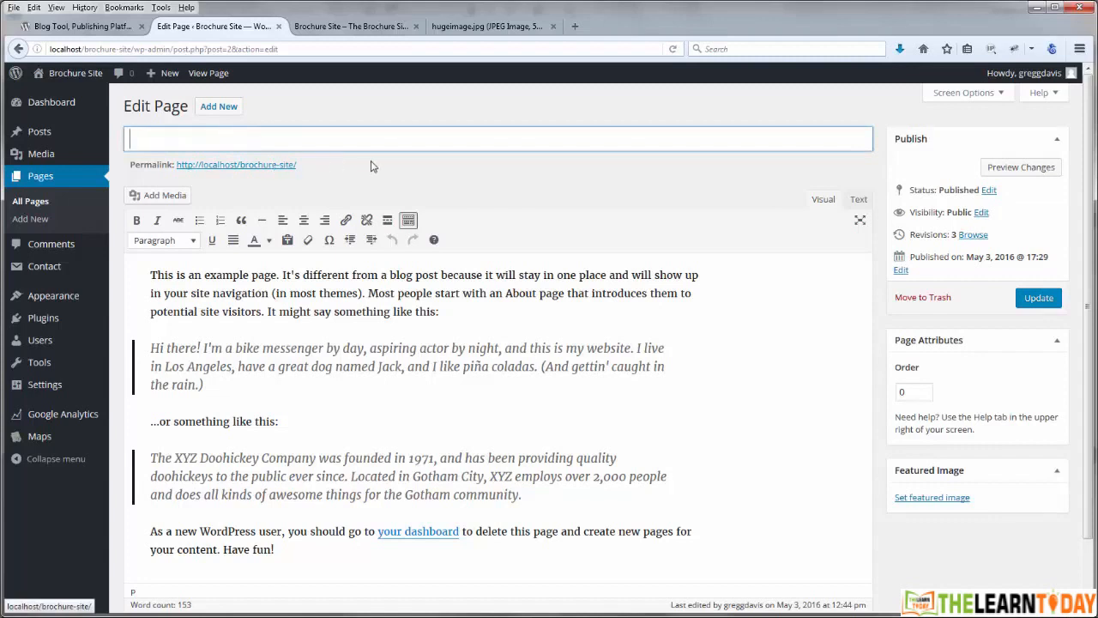
pyautogui.click(1036, 301)
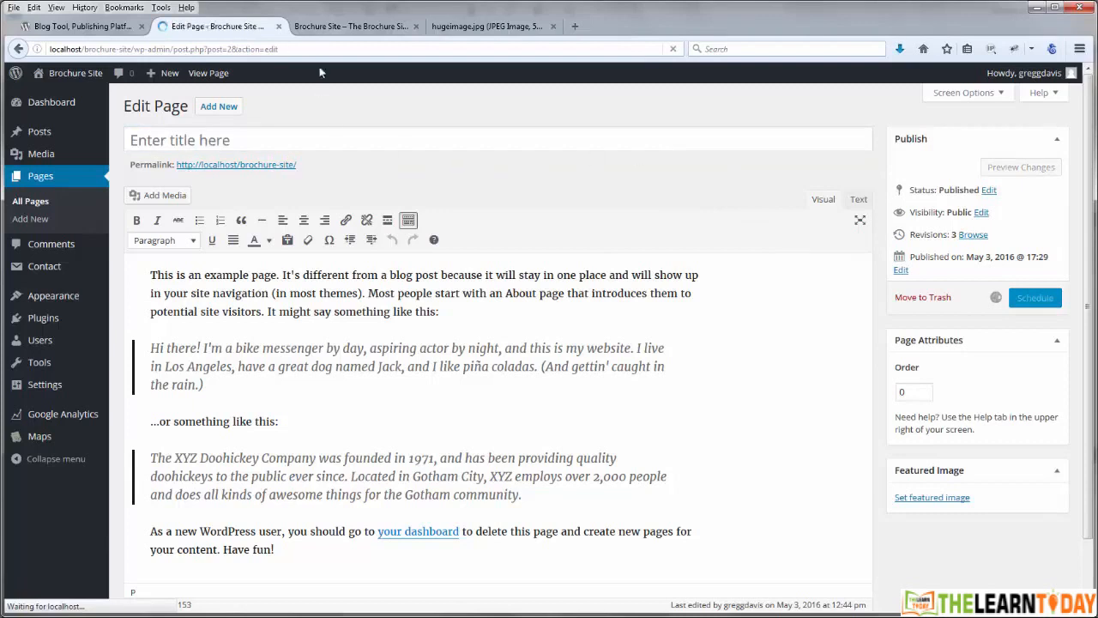
pyautogui.click(348, 28)
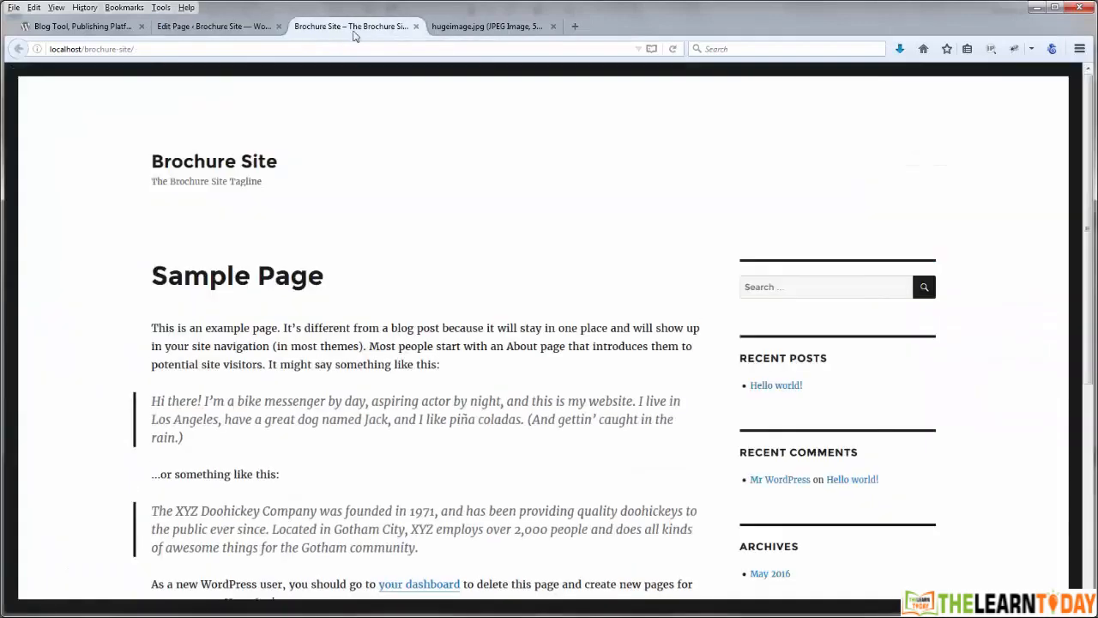
pyautogui.click(673, 50)
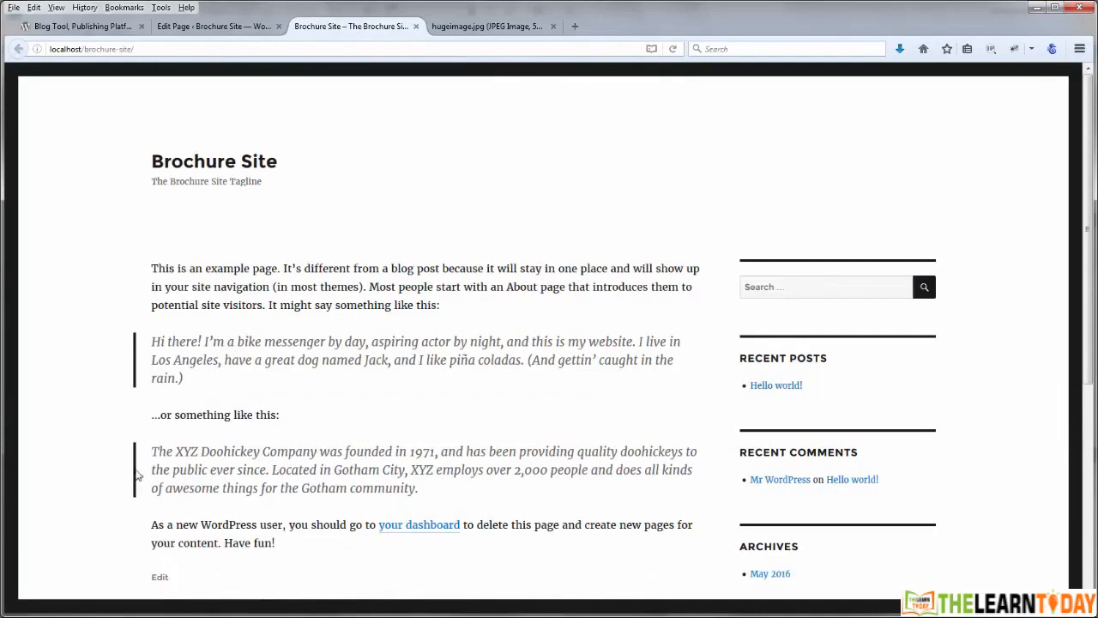
# Delete all the page's body text before and after the XYZ Doohickey Company quote
pyautogui.click(219, 26)
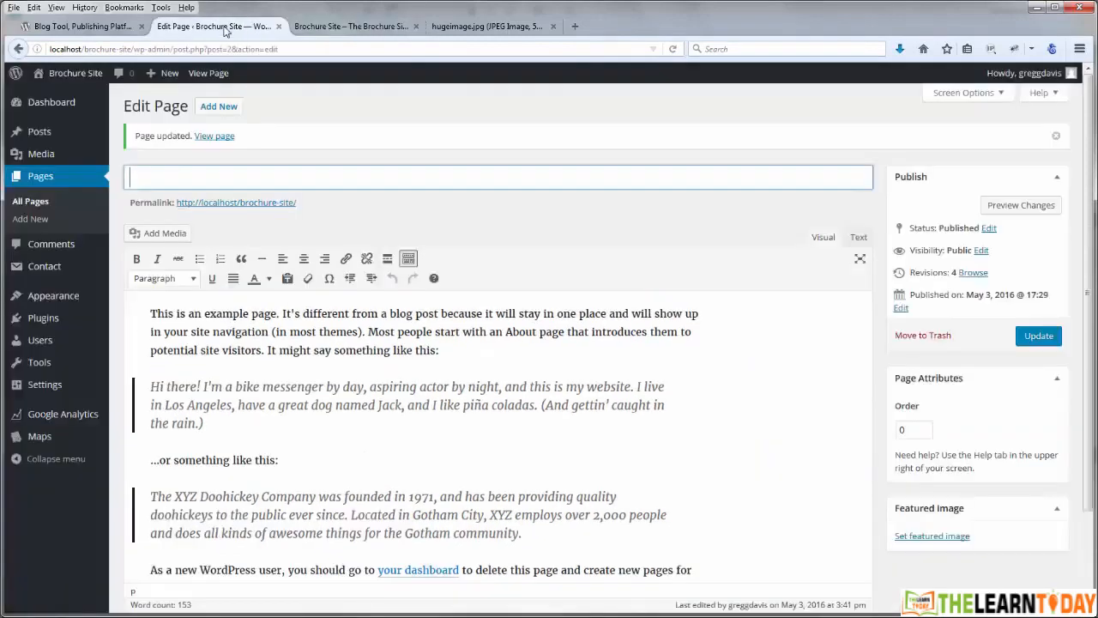
pyautogui.moveTo(151, 313); pyautogui.dragTo(292, 455)
pyautogui.press('Delete')
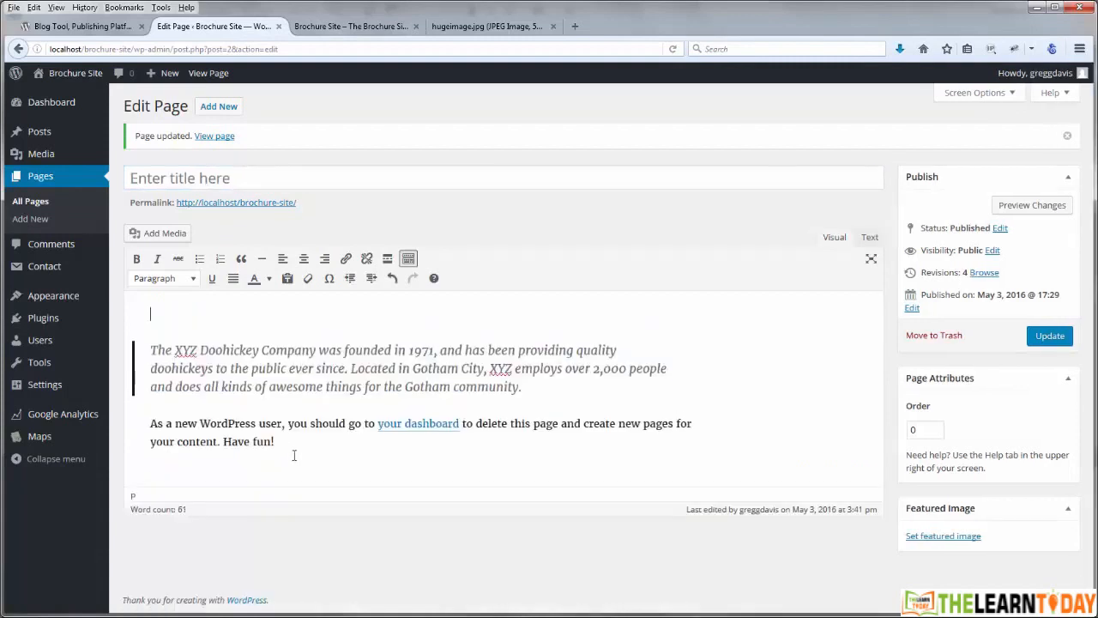
pyautogui.moveTo(151, 424); pyautogui.dragTo(298, 453)
pyautogui.press('Delete')
pyautogui.press('BackSpace')
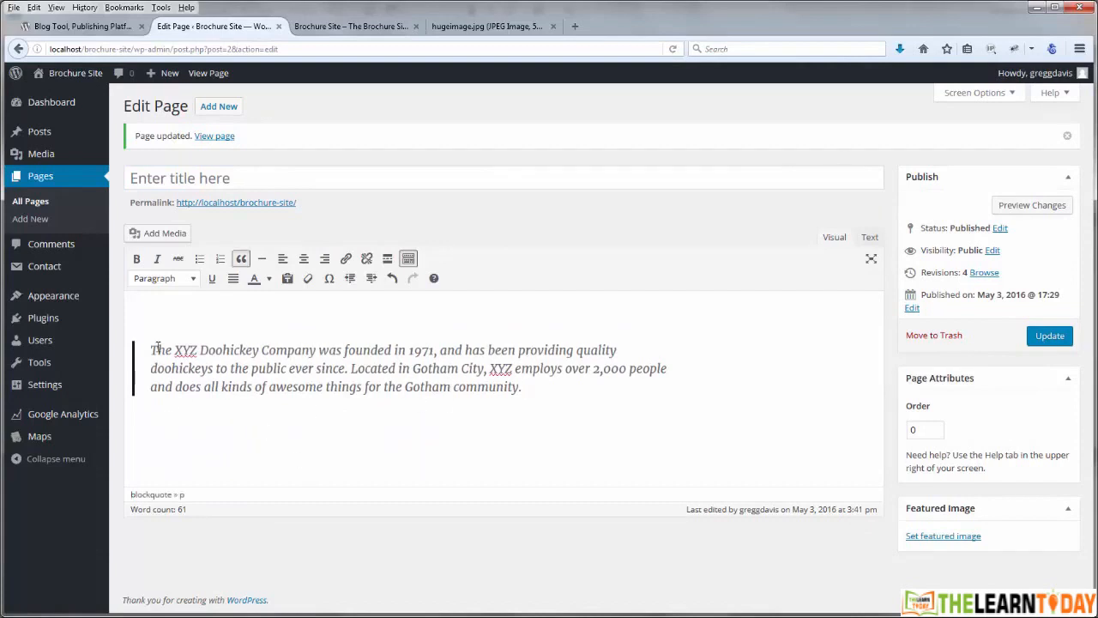
# Remove the blockquote formatting from the XYZ Doohickey Company paragraph and apply it again
pyautogui.moveTo(151, 349); pyautogui.dragTo(526, 393)
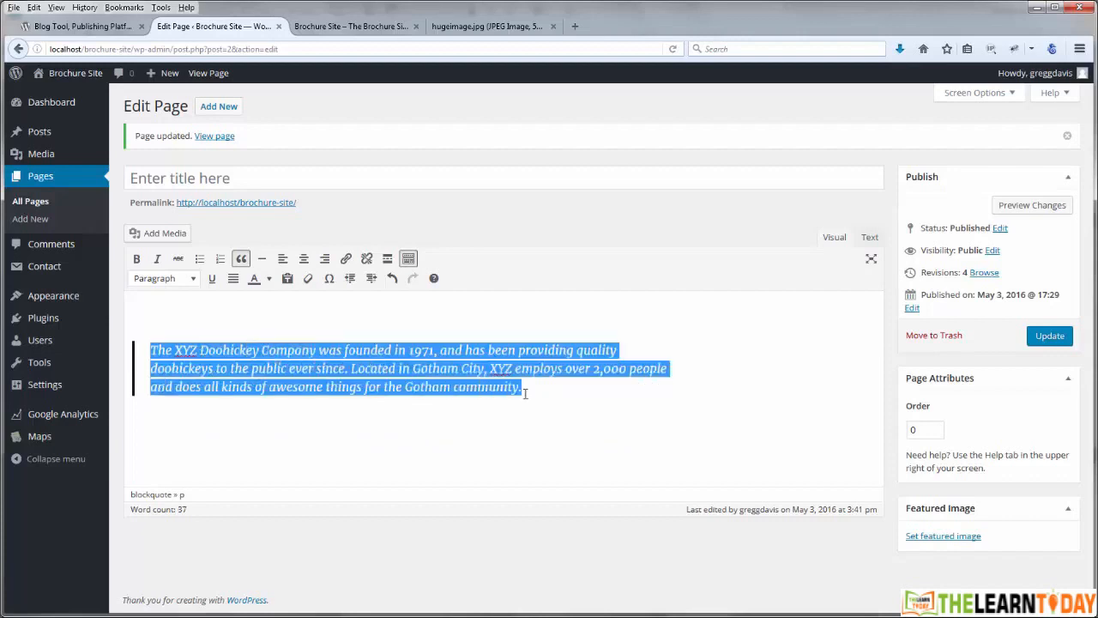
pyautogui.click(241, 261)
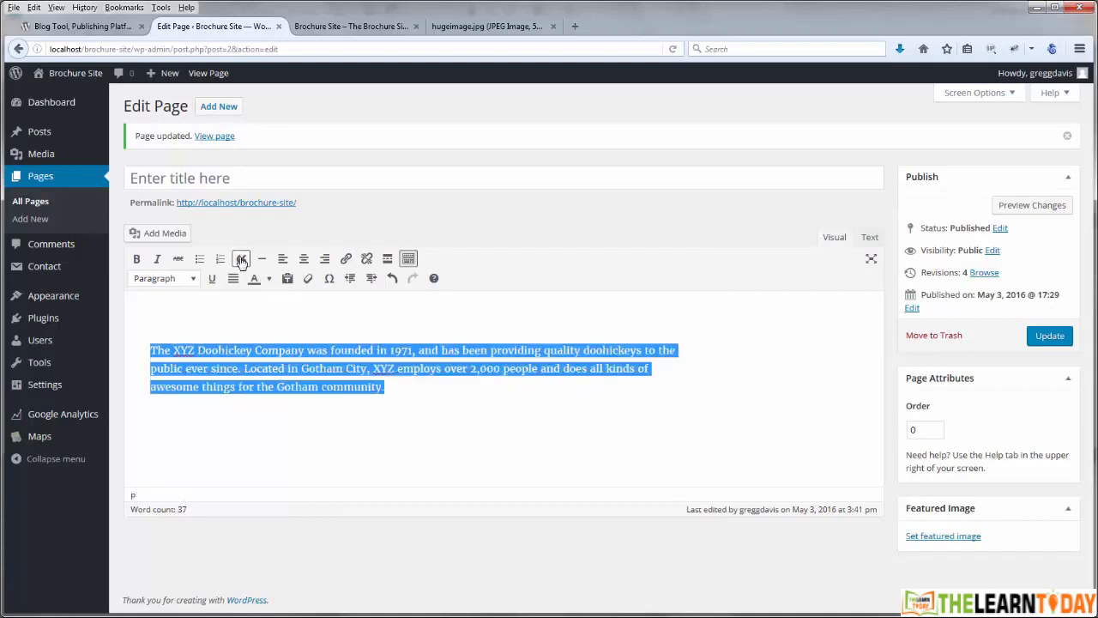
pyautogui.click(559, 412)
pyautogui.moveTo(395, 391); pyautogui.dragTo(146, 353)
pyautogui.click(241, 261)
pyautogui.click(219, 319)
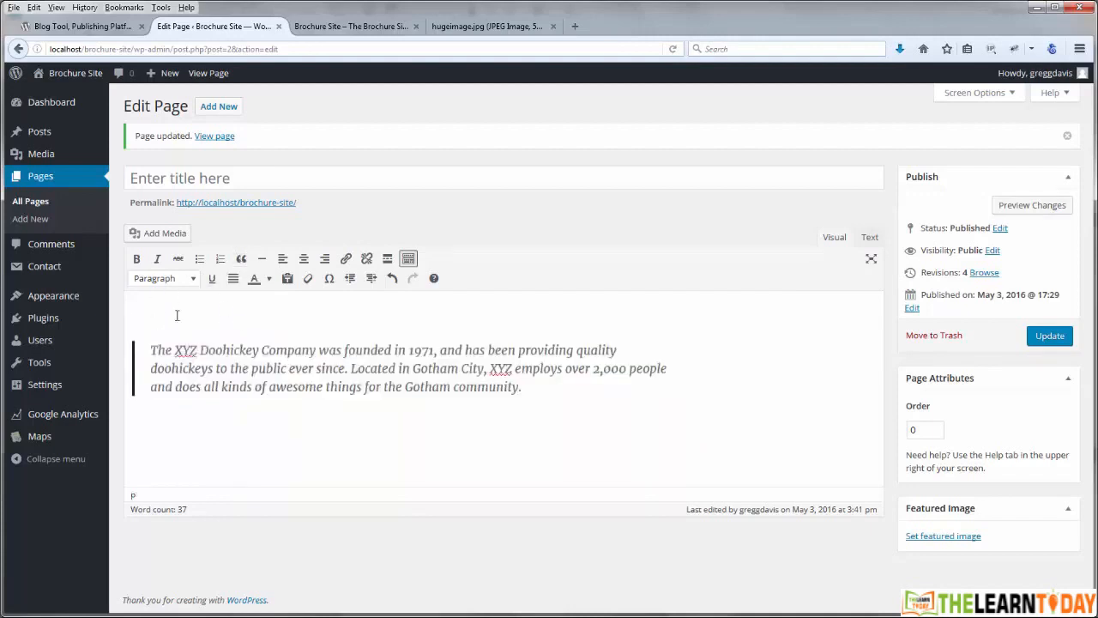
# Update the edited page and reload the live Brochure Site to check the shortened content
pyautogui.click(1043, 340)
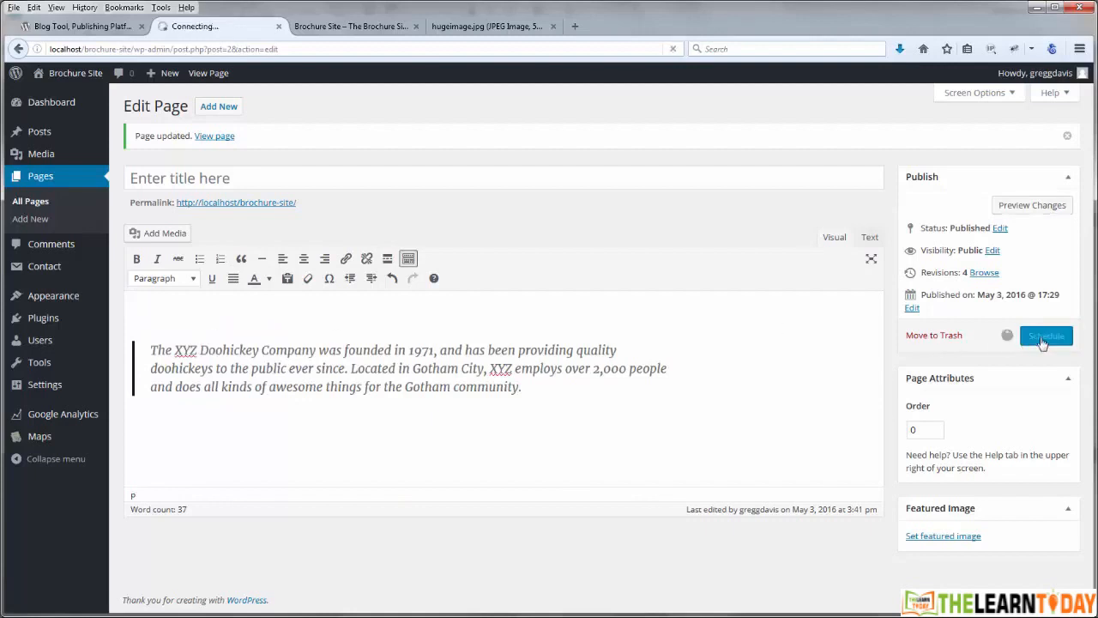
pyautogui.click(356, 27)
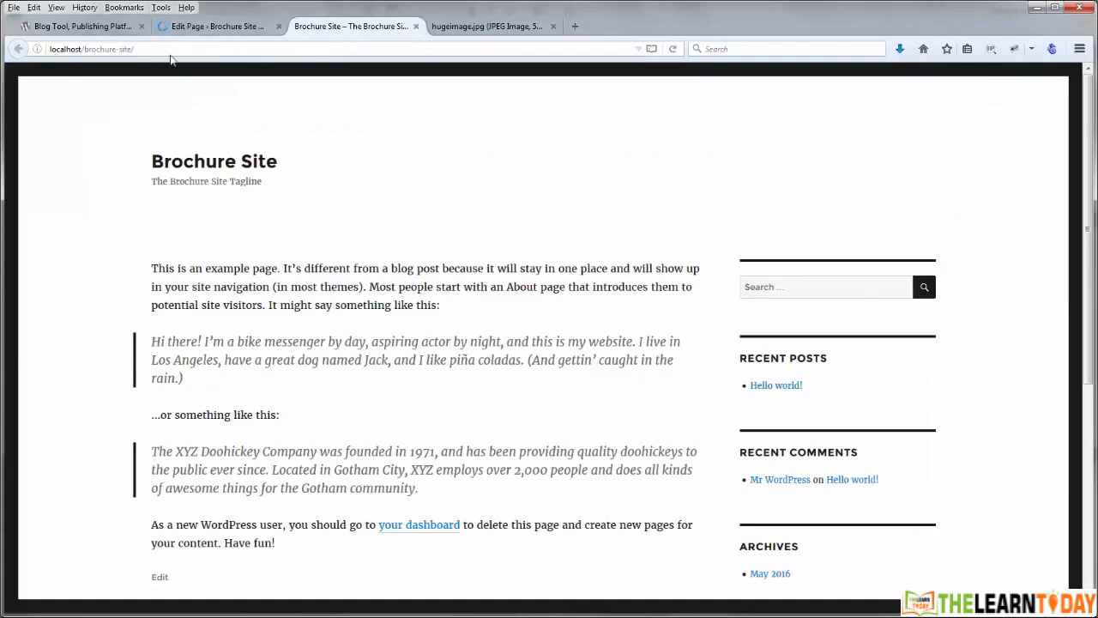
pyautogui.click(674, 49)
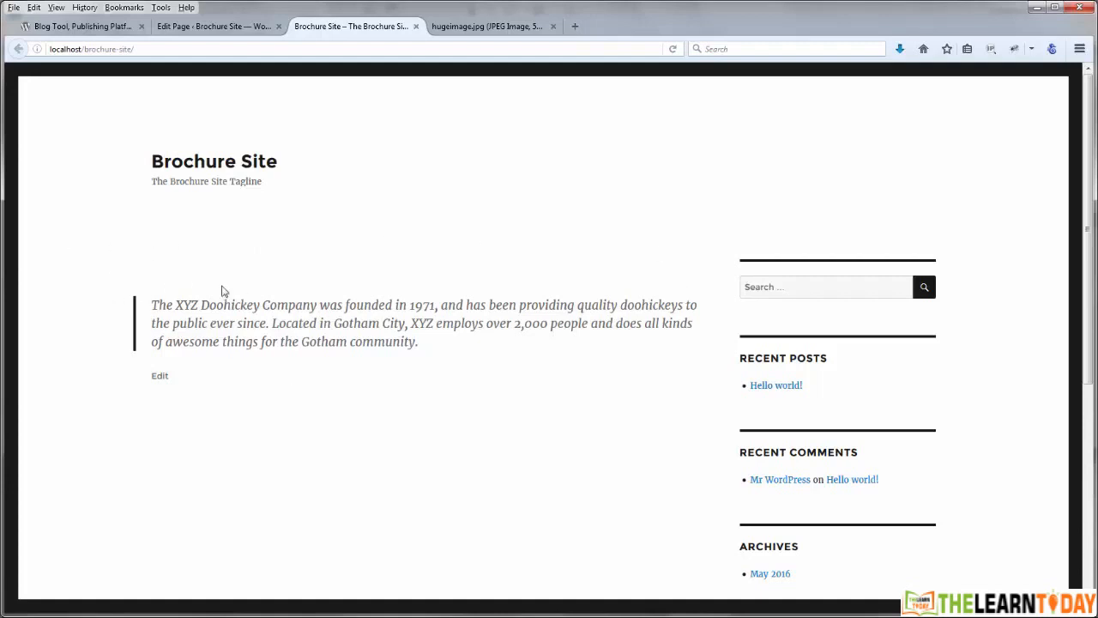
# Examine hugeimage.jpg in its browser tab at full size, then fit it back to the window
pyautogui.click(457, 26)
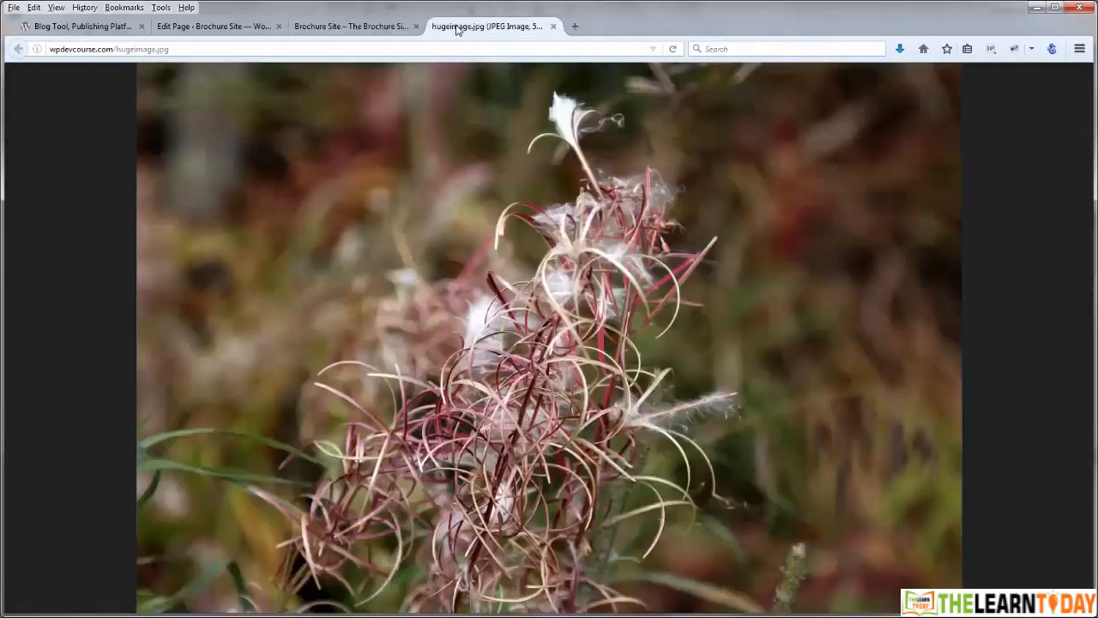
pyautogui.moveTo(174, 51); pyautogui.dragTo(50, 52)
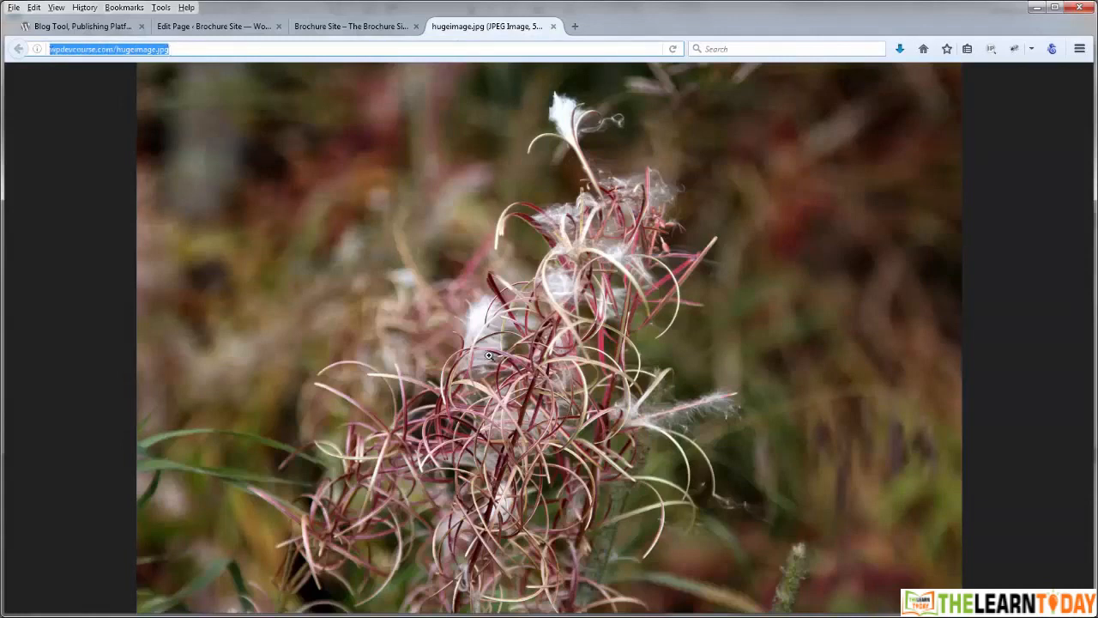
pyautogui.click(602, 366)
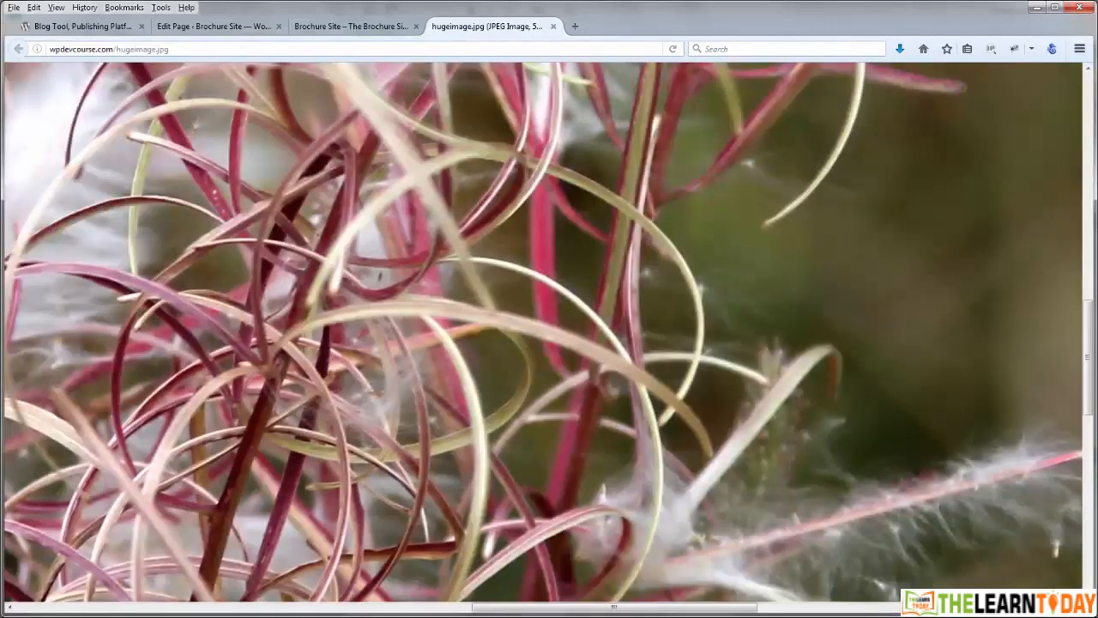
pyautogui.moveTo(489, 609); pyautogui.dragTo(398, 609)
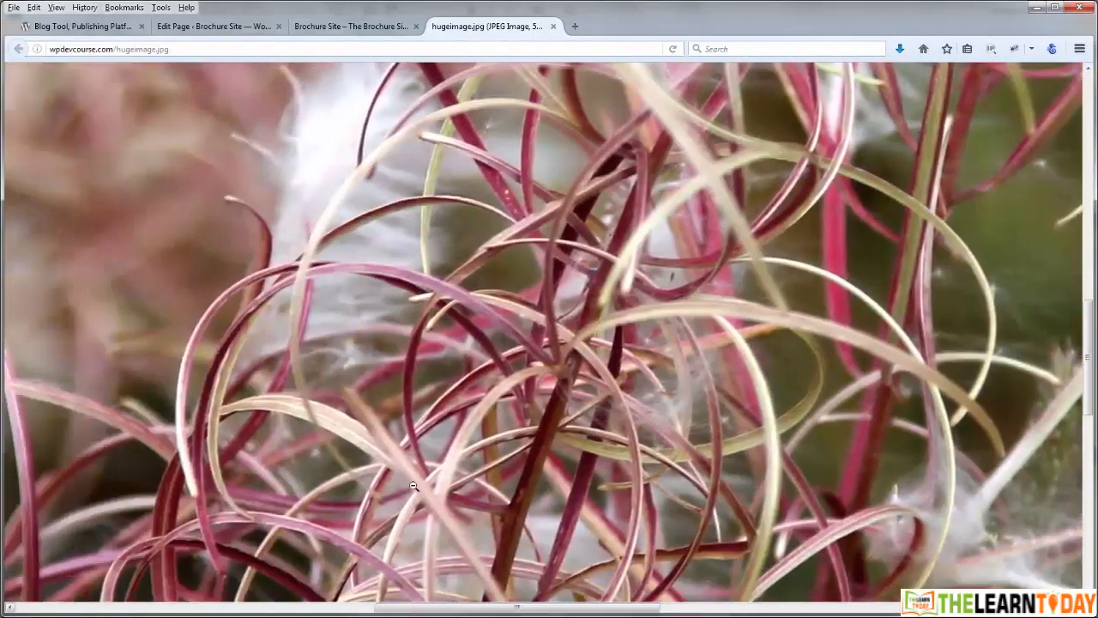
pyautogui.click(474, 405)
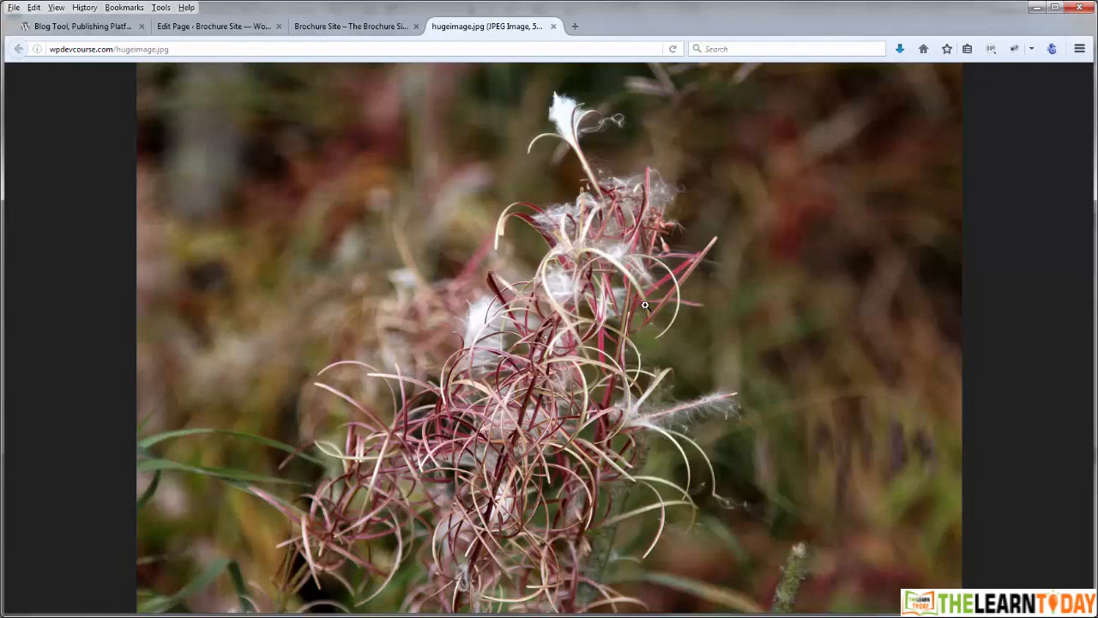
pyautogui.rightClick(439, 325)
pyautogui.click(478, 369)
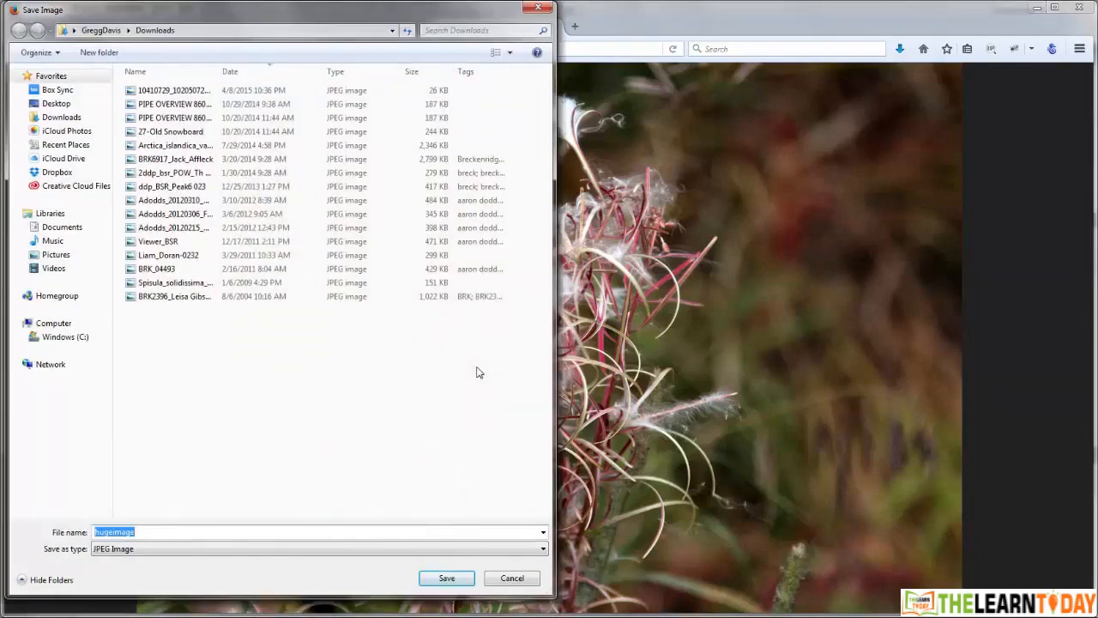
pyautogui.click(506, 578)
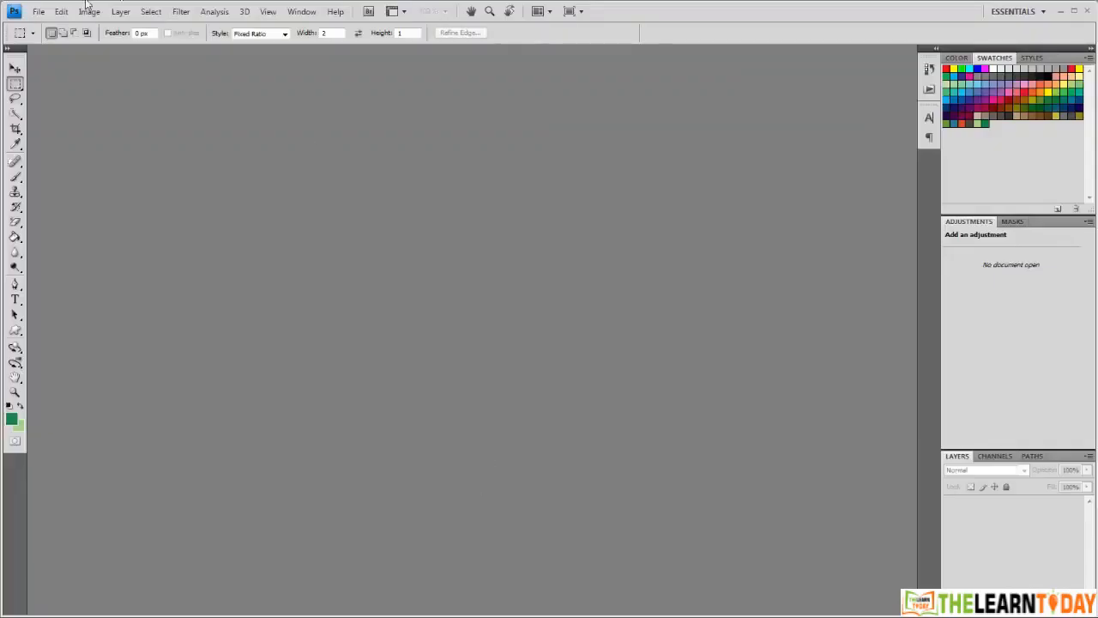
# Switch to Photoshop and open the IMG_3820 photo from the retouched folder
pyautogui.click(39, 11)
pyautogui.click(48, 38)
pyautogui.moveTo(563, 94); pyautogui.dragTo(486, 65)
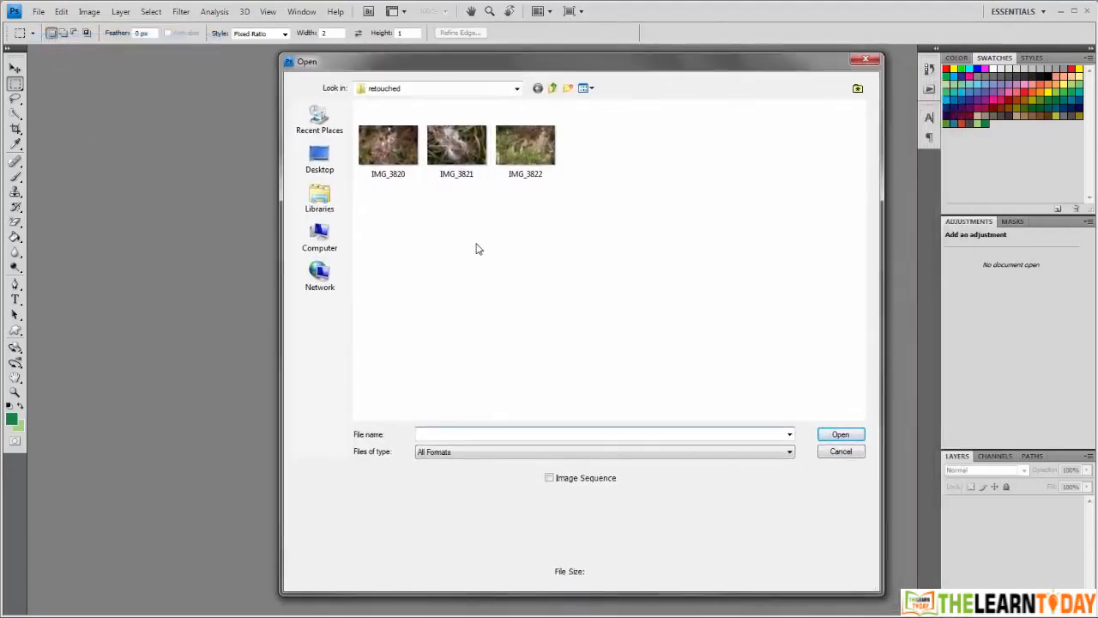
pyautogui.doubleClick(382, 151)
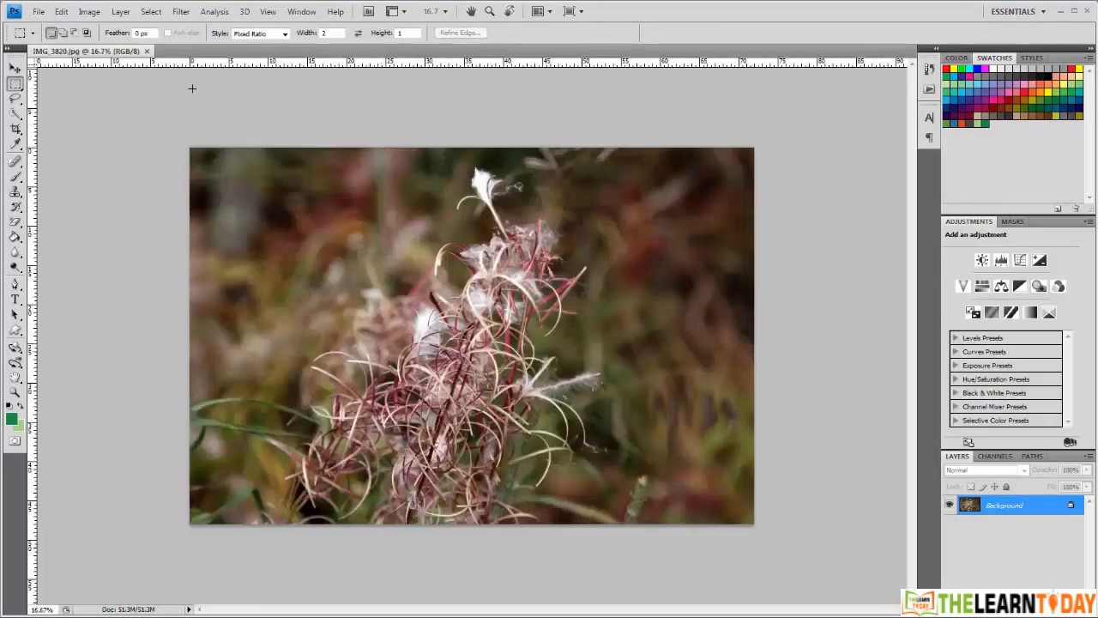
# Resize the photo to 1600 pixels wide with constrained proportions and view it at 100%
pyautogui.click(89, 11)
pyautogui.click(108, 106)
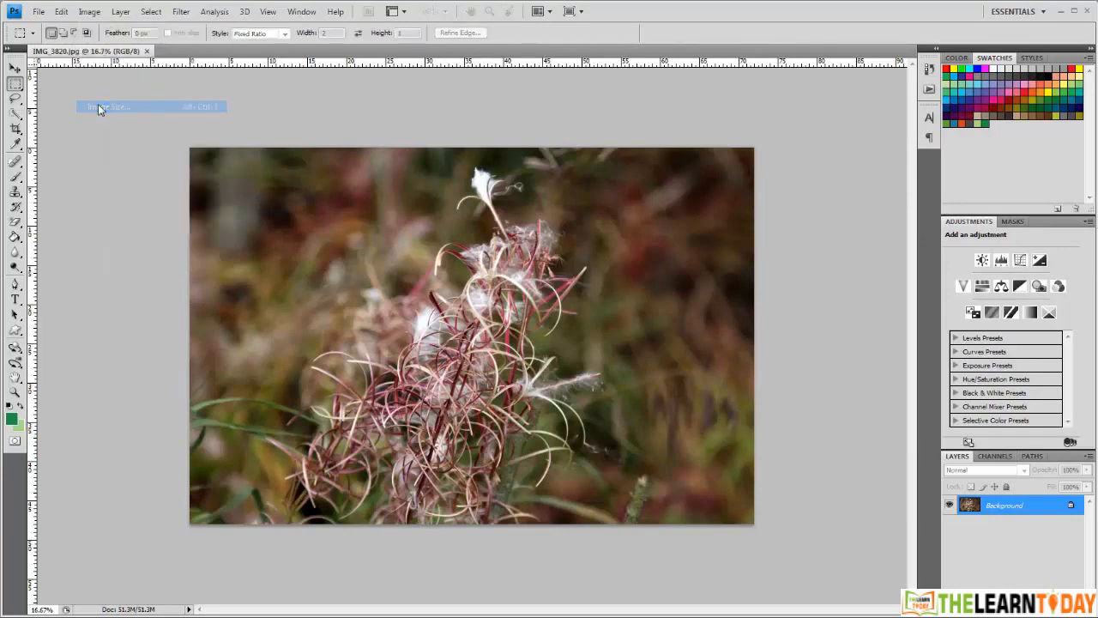
pyautogui.write('1600')
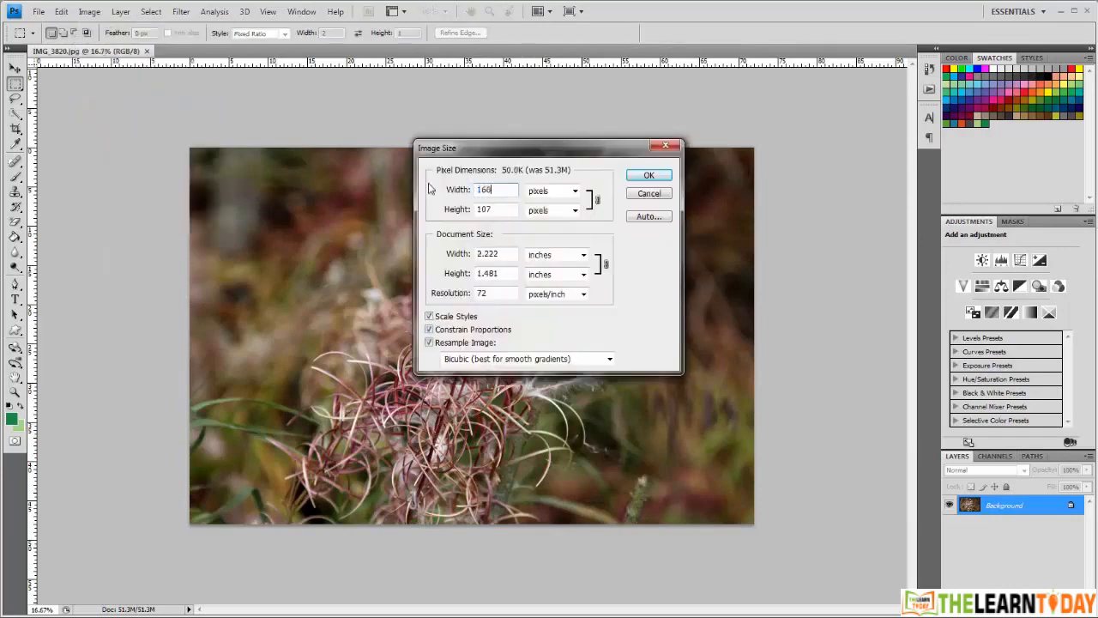
pyautogui.click(650, 176)
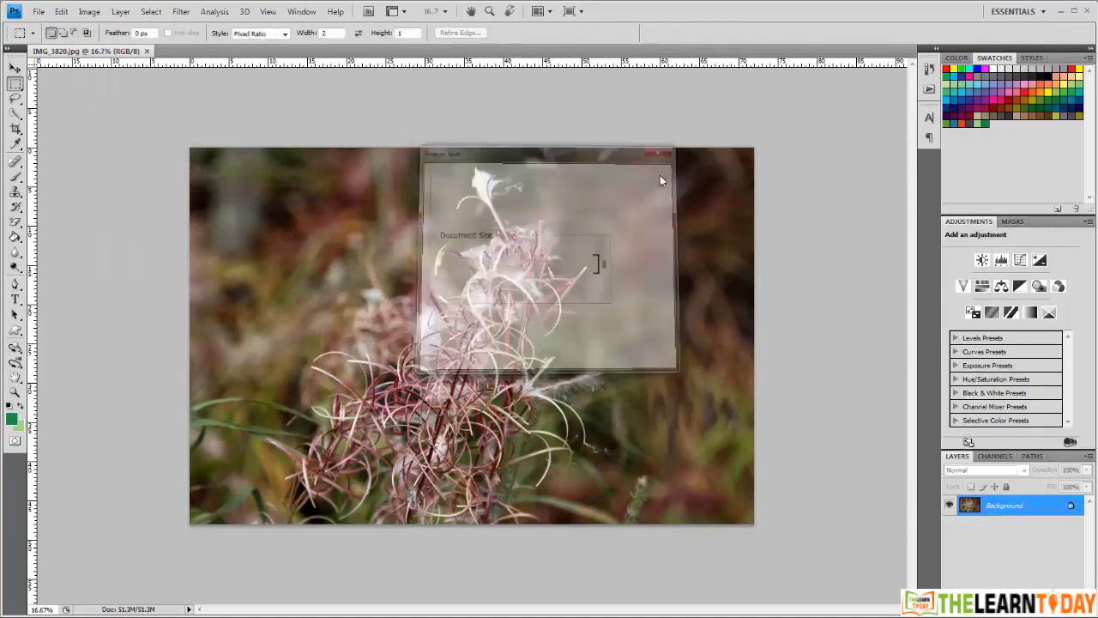
pyautogui.click(445, 12)
pyautogui.click(443, 57)
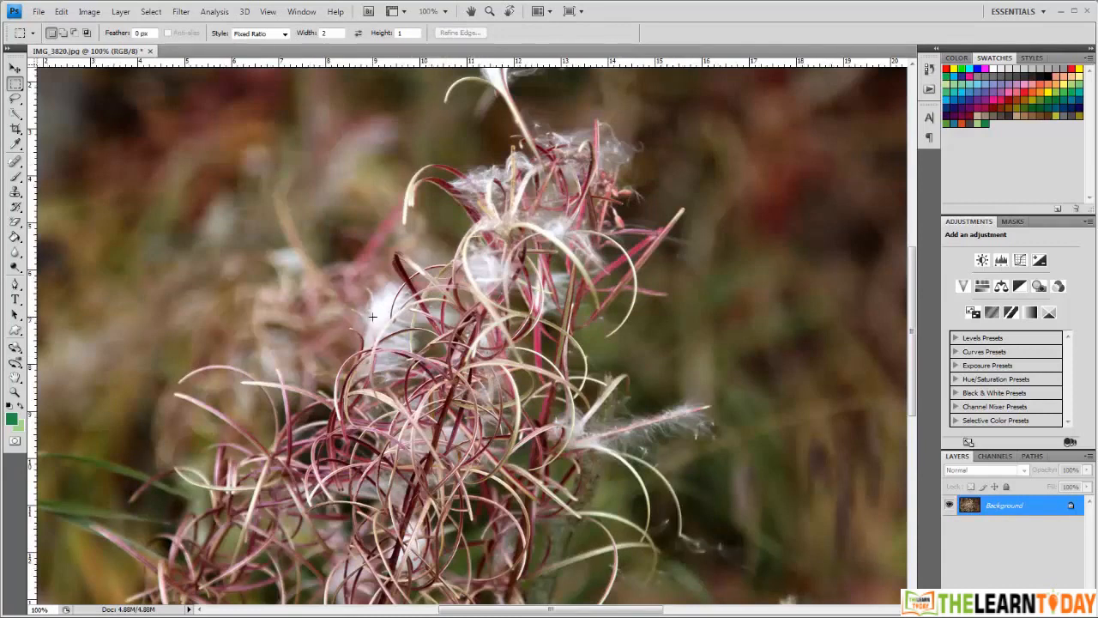
# Start a Save for Web export of the photo, set it to JPEG Medium quality, and inspect the detail in the preview
pyautogui.click(39, 12)
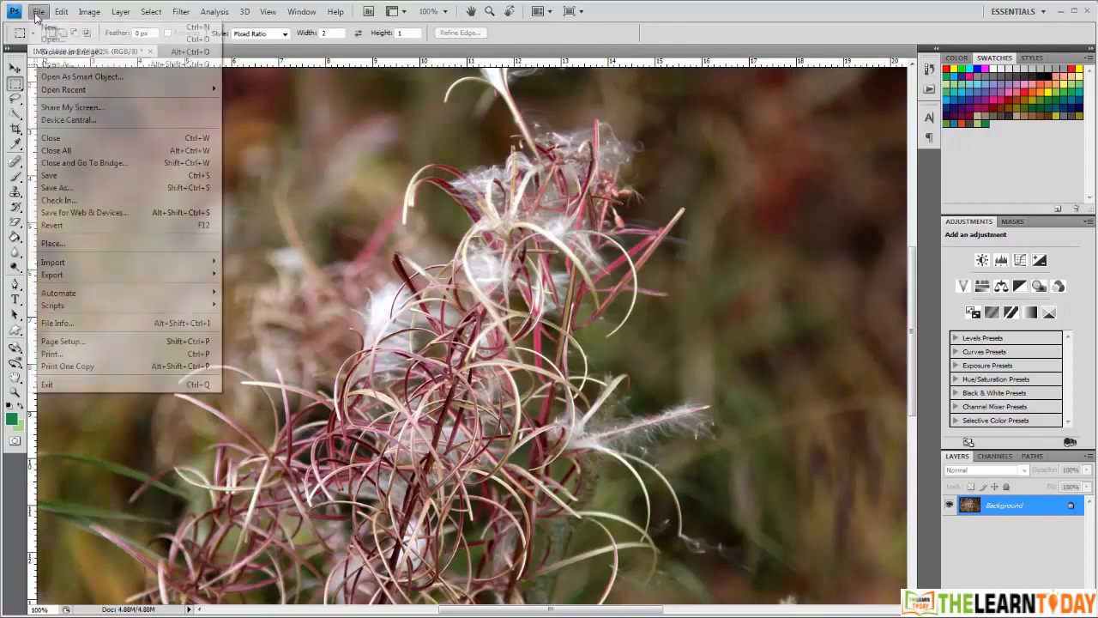
pyautogui.click(70, 212)
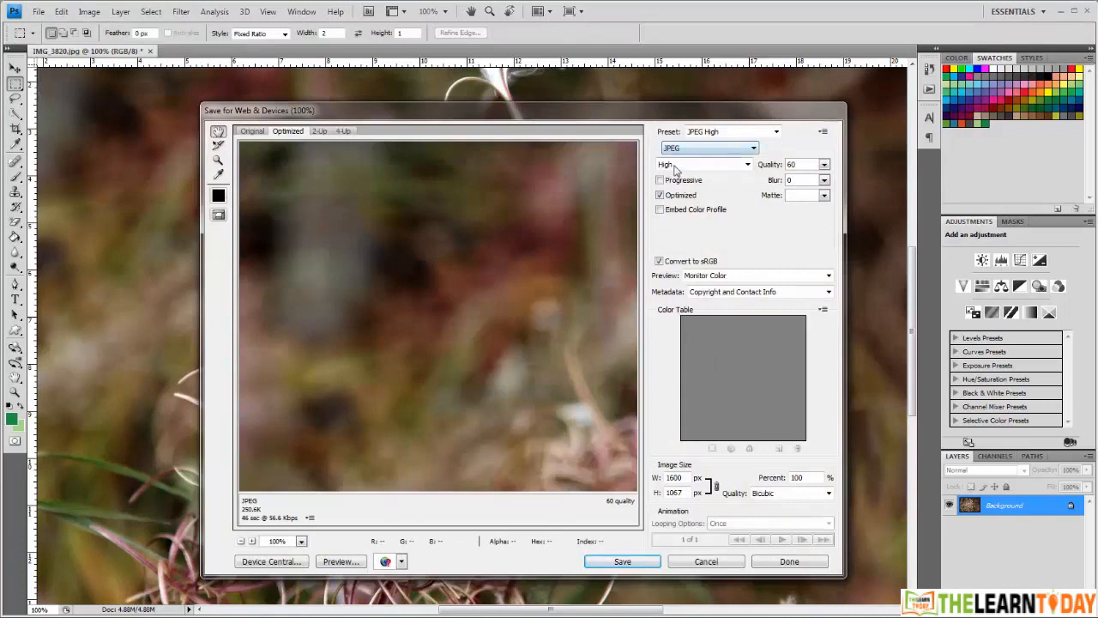
pyautogui.moveTo(471, 377); pyautogui.dragTo(431, 385)
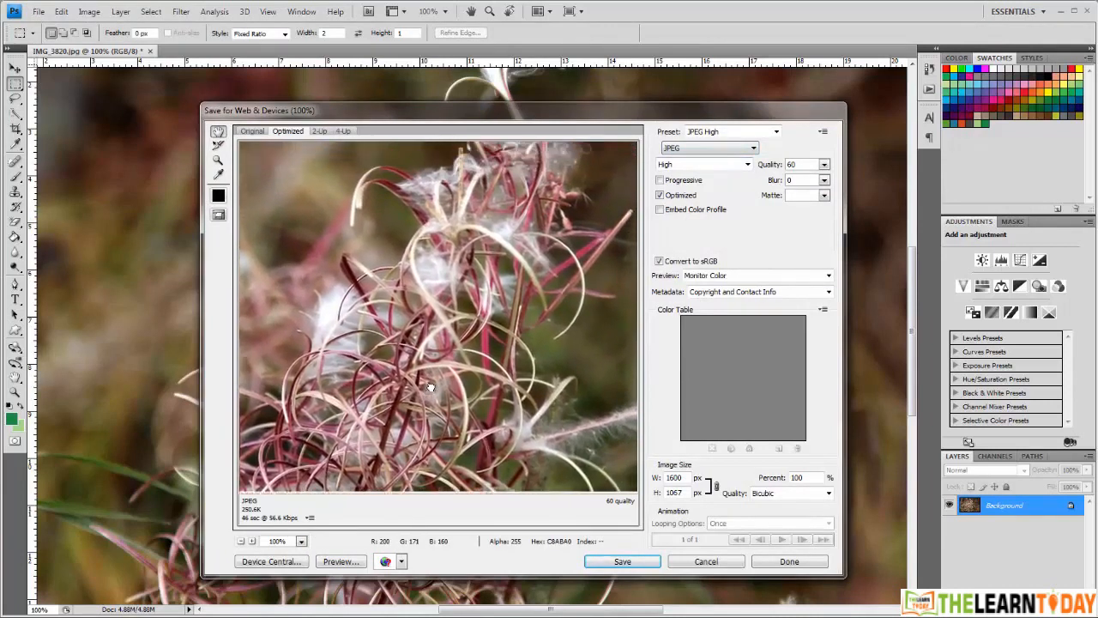
pyautogui.moveTo(477, 323); pyautogui.dragTo(449, 264)
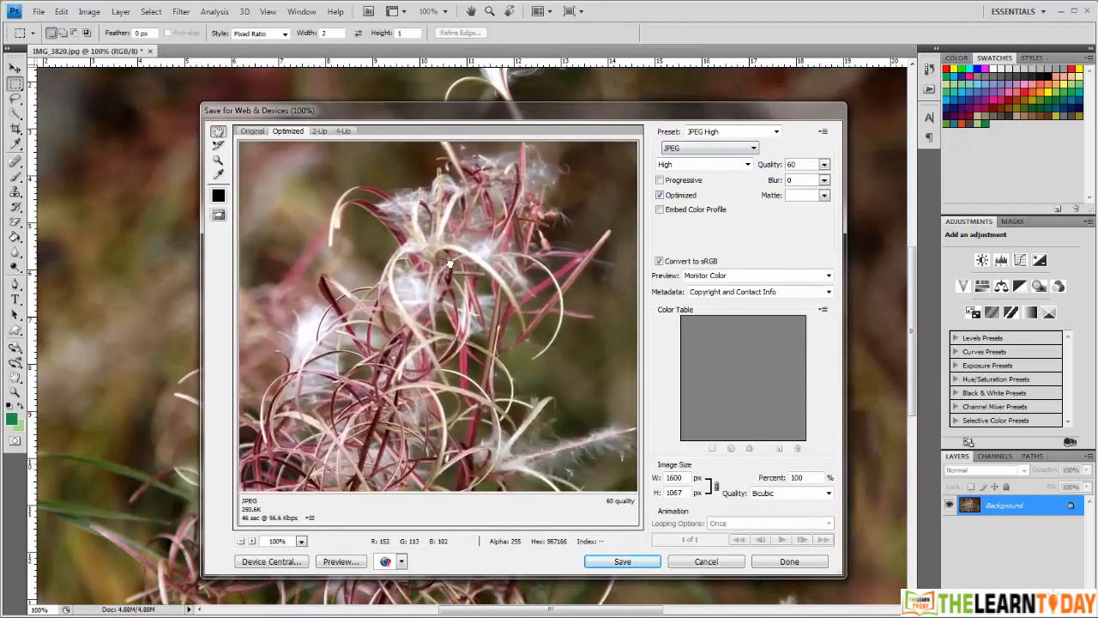
pyautogui.click(680, 167)
pyautogui.click(673, 188)
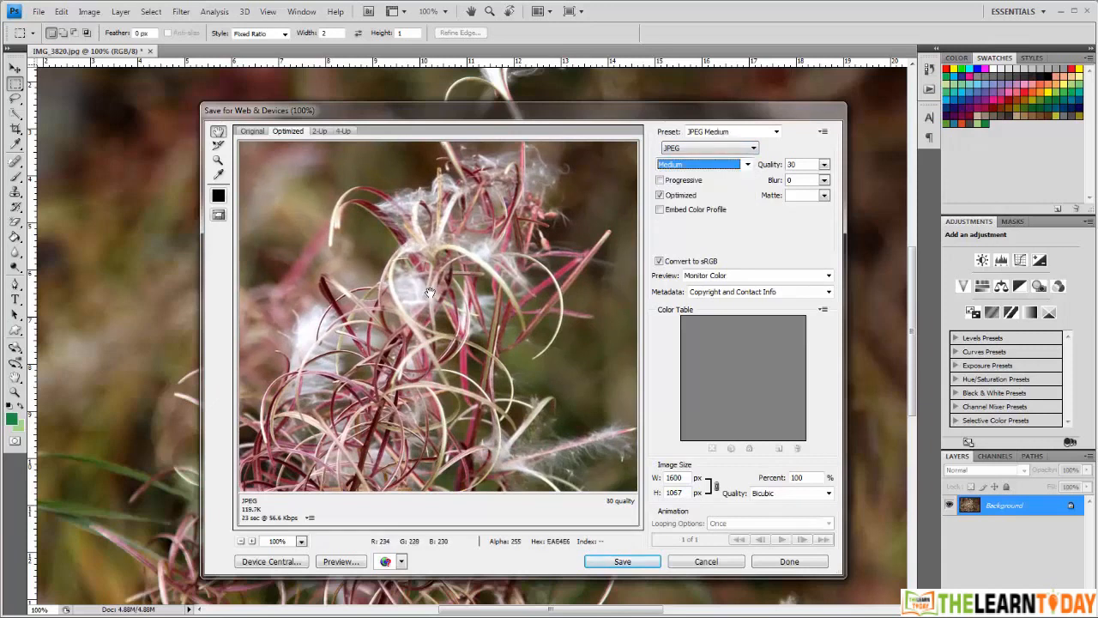
pyautogui.moveTo(461, 416); pyautogui.dragTo(510, 308)
pyautogui.moveTo(339, 216); pyautogui.dragTo(389, 195)
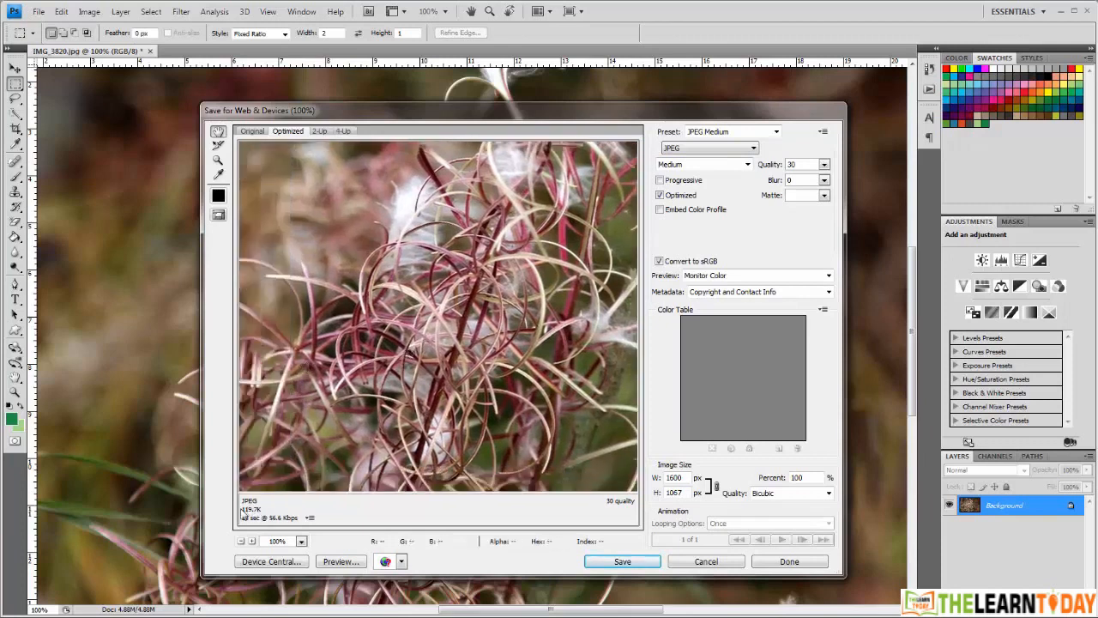
# Save the optimized photo as large-image in the Brochure Site folder
pyautogui.click(622, 563)
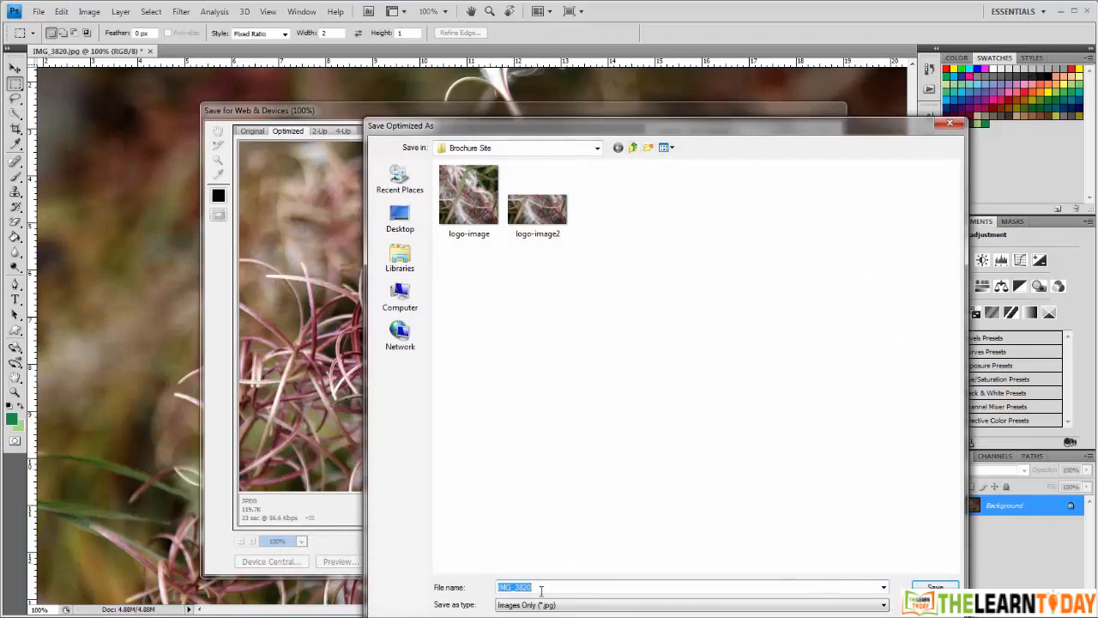
pyautogui.write('large-image')
pyautogui.click(936, 587)
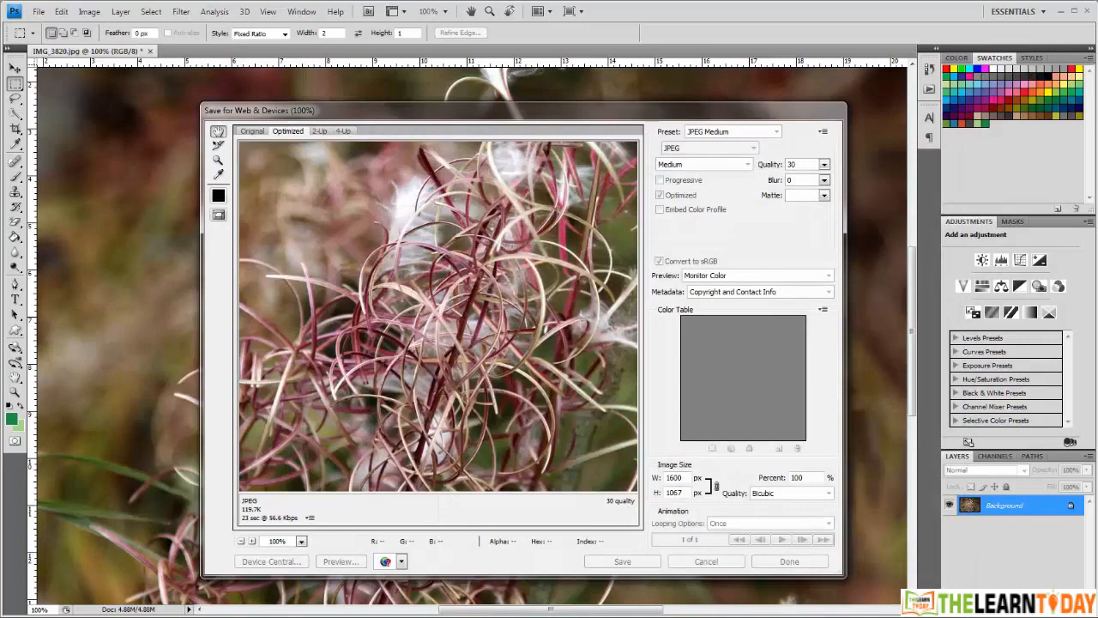
# Switch to the browser and, with the insertion point above the quote on the edited page, upload large-image from the Brochure Site folder
pyautogui.click(258, 584)
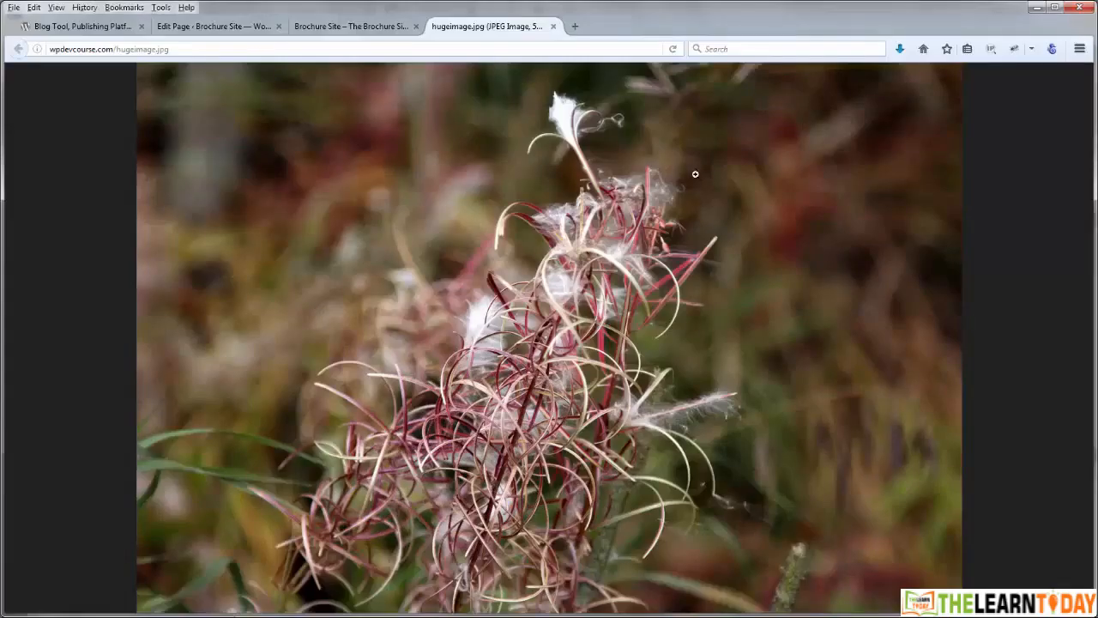
pyautogui.click(244, 27)
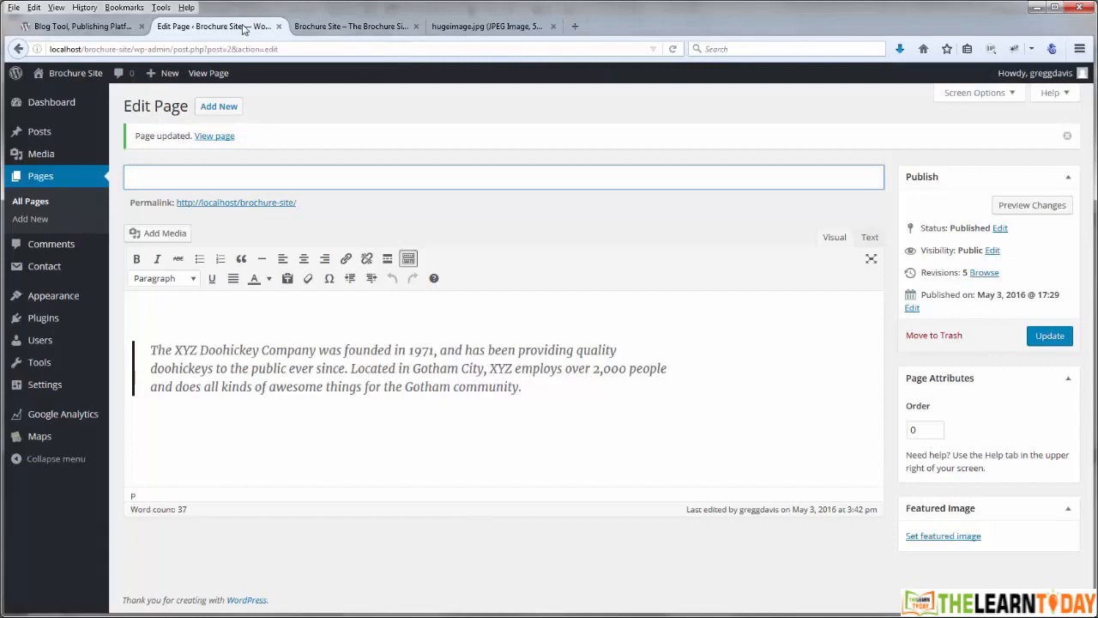
pyautogui.click(194, 313)
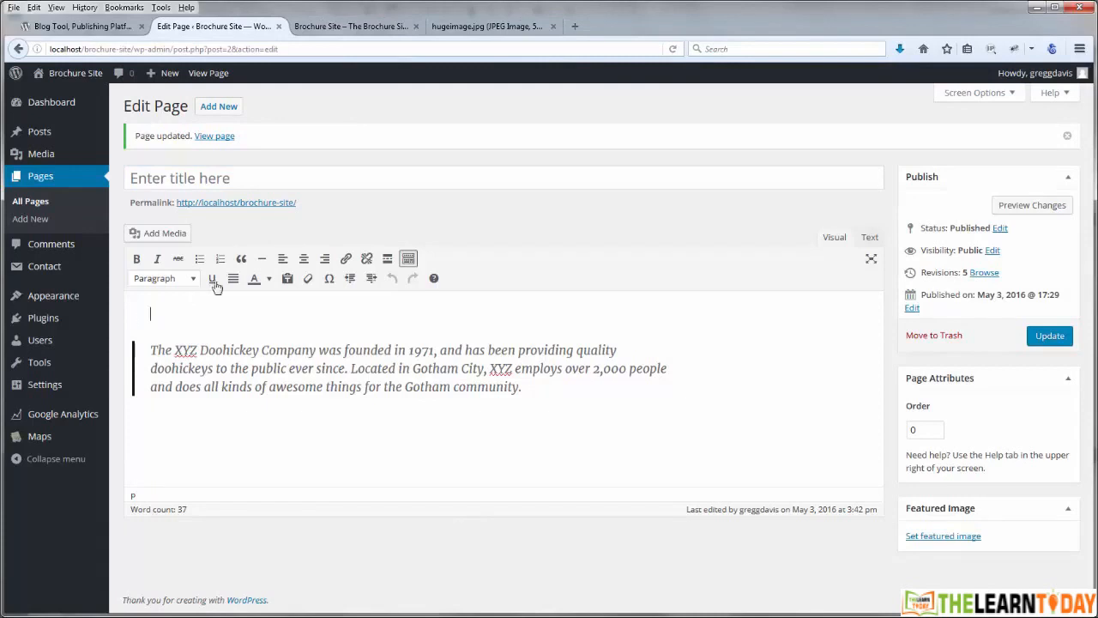
pyautogui.click(167, 234)
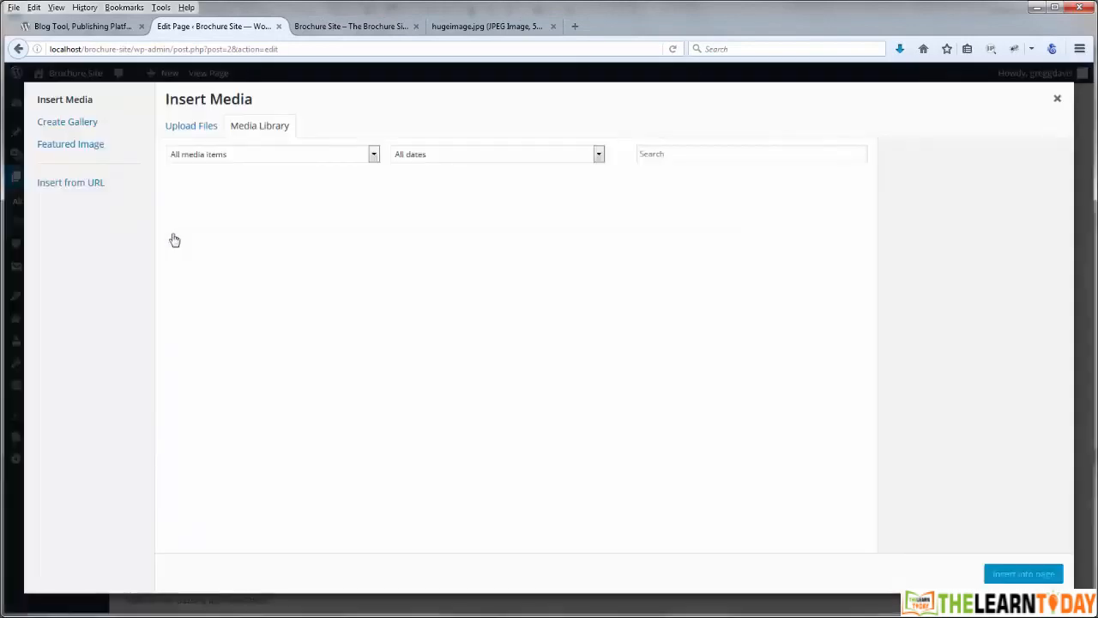
pyautogui.click(210, 135)
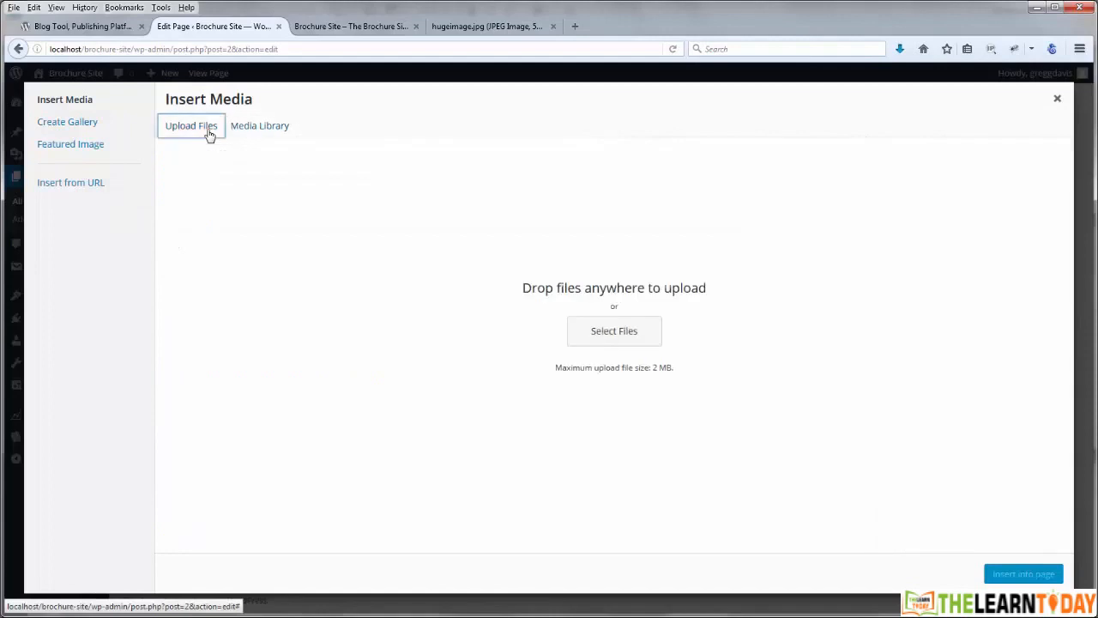
pyautogui.click(614, 337)
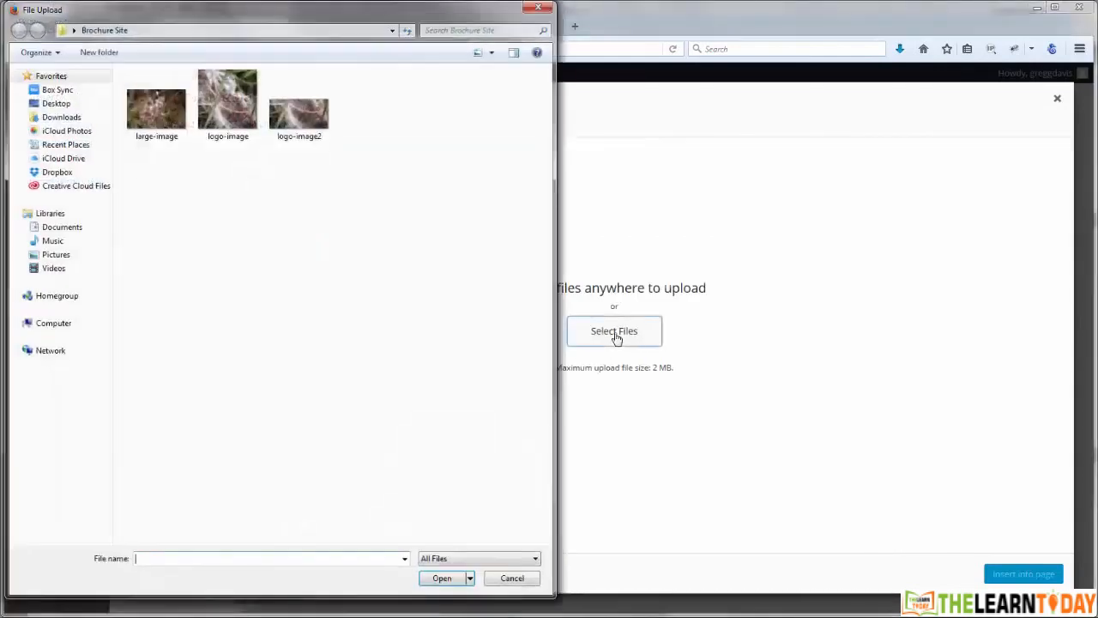
pyautogui.click(150, 117)
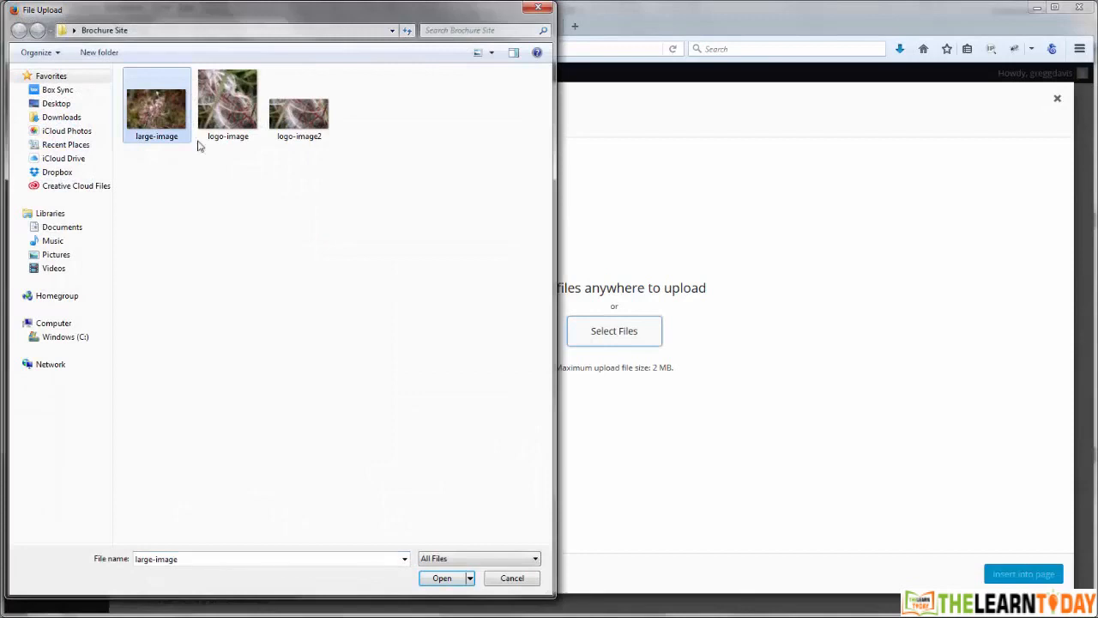
pyautogui.click(441, 580)
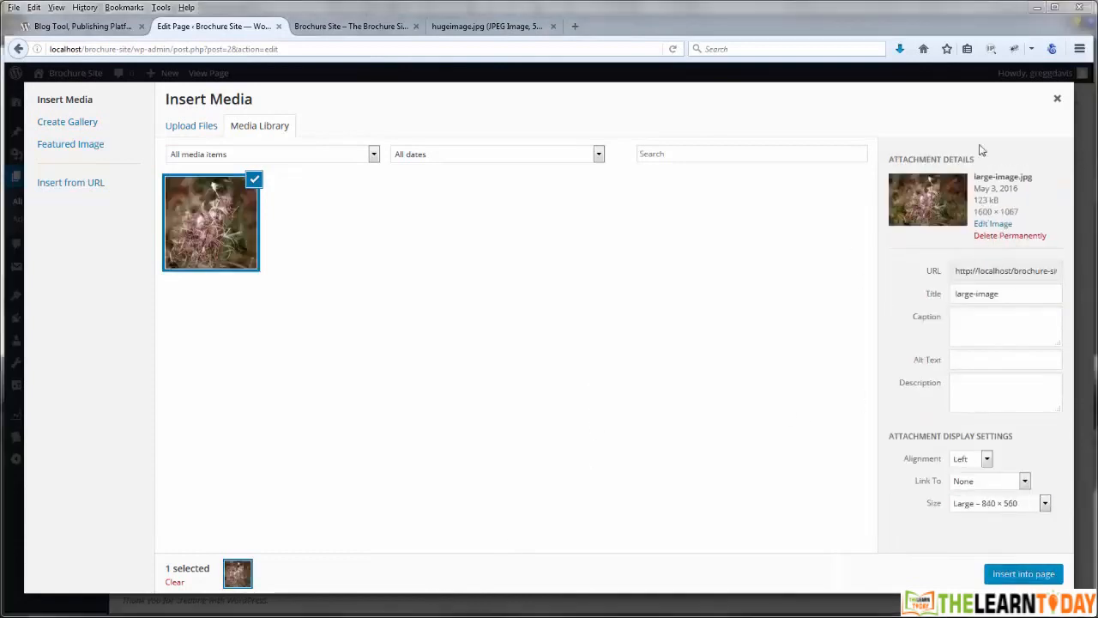
# Insert the uploaded large-image into the page with Left alignment at the Large 840 × 560 size
pyautogui.moveTo(975, 212); pyautogui.dragTo(994, 215)
pyautogui.click(981, 206)
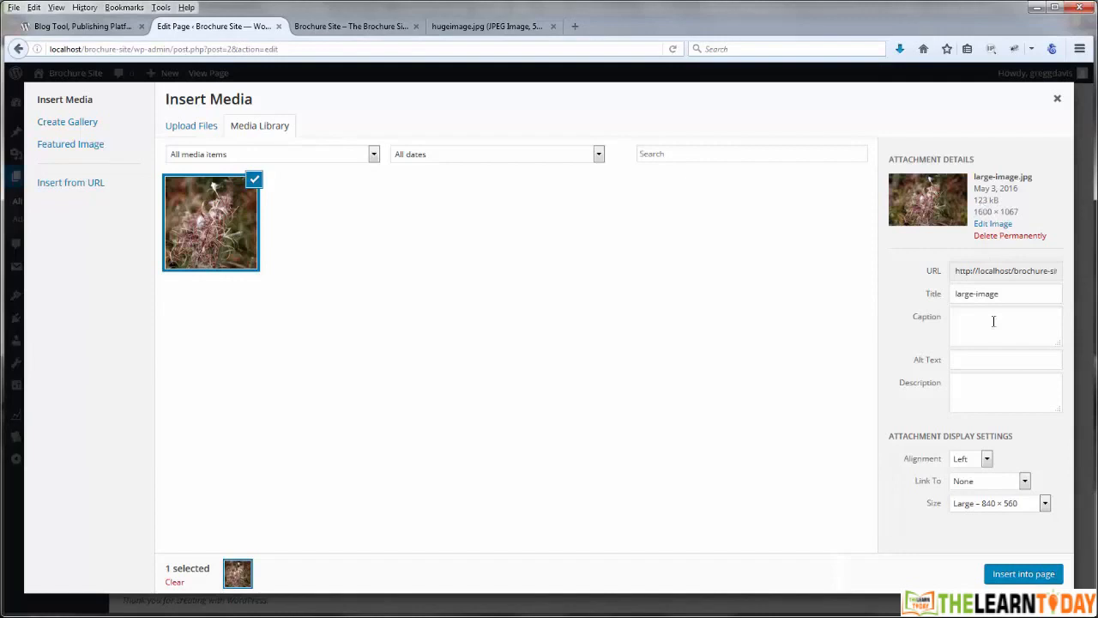
pyautogui.click(987, 460)
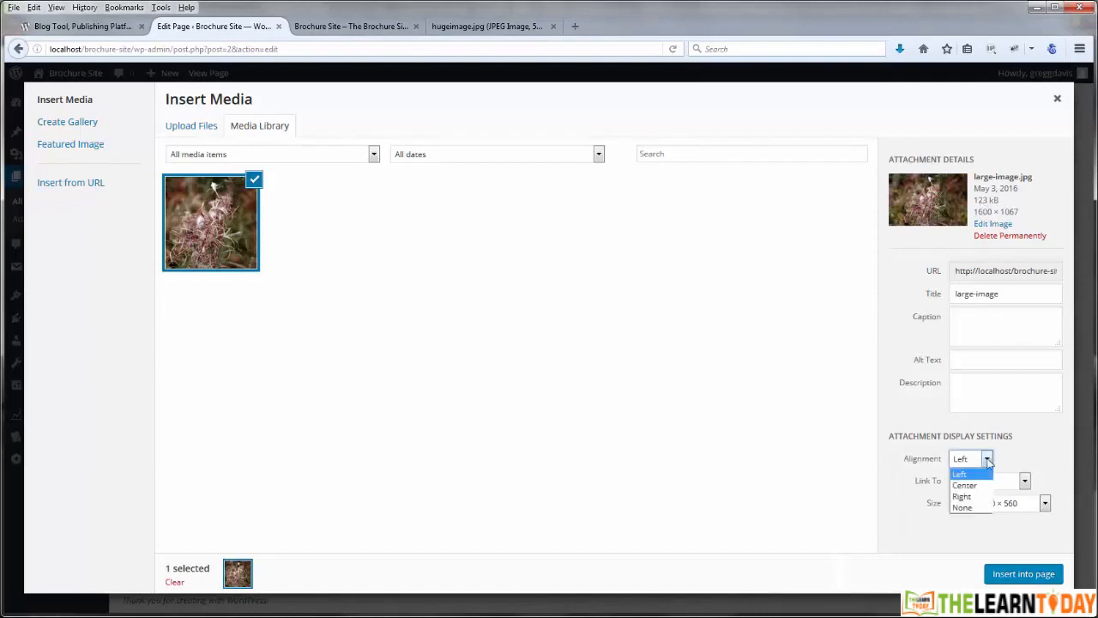
pyautogui.click(967, 474)
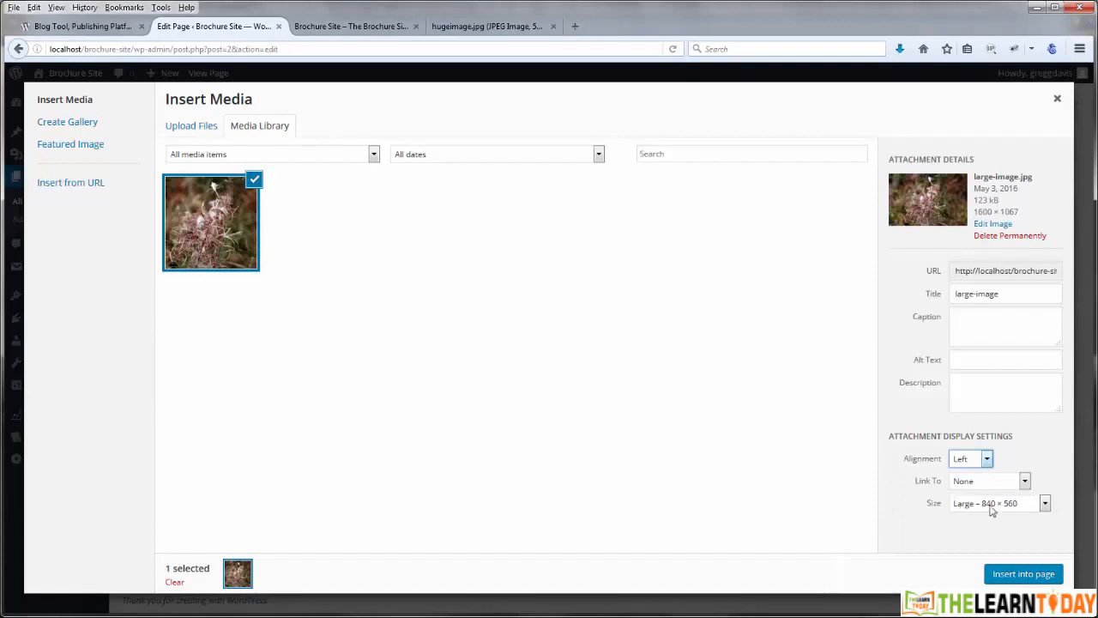
pyautogui.click(1046, 505)
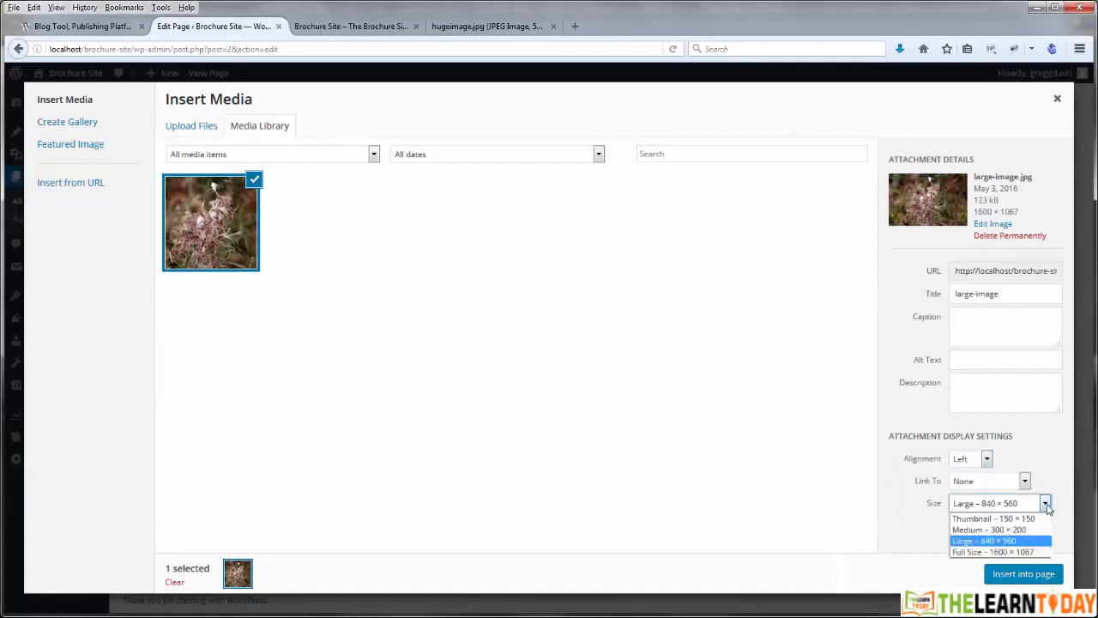
pyautogui.click(993, 543)
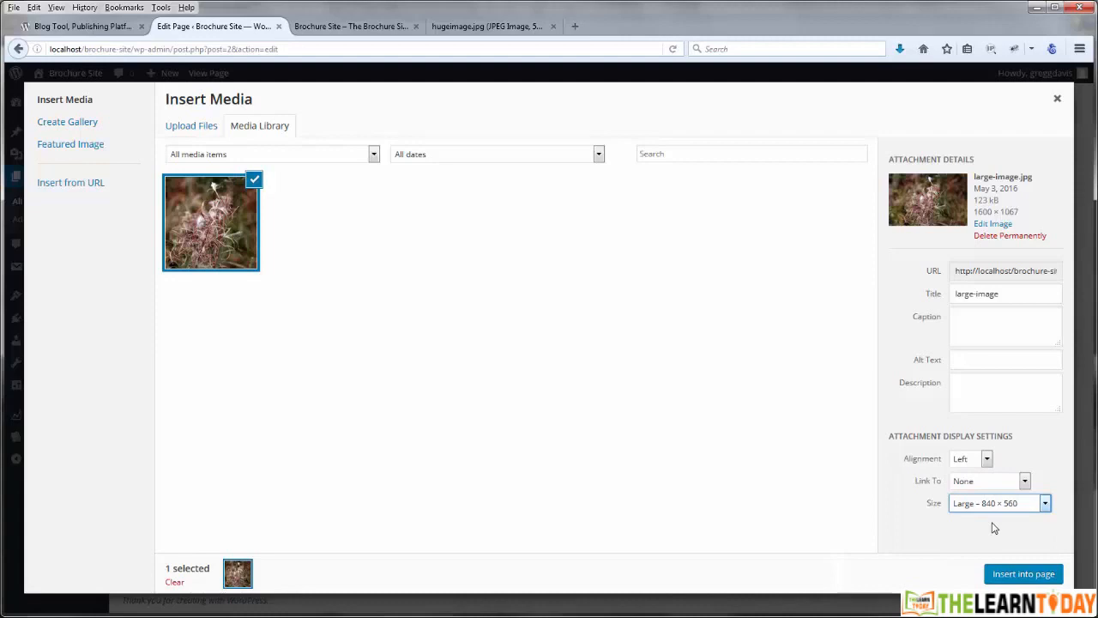
pyautogui.click(1014, 577)
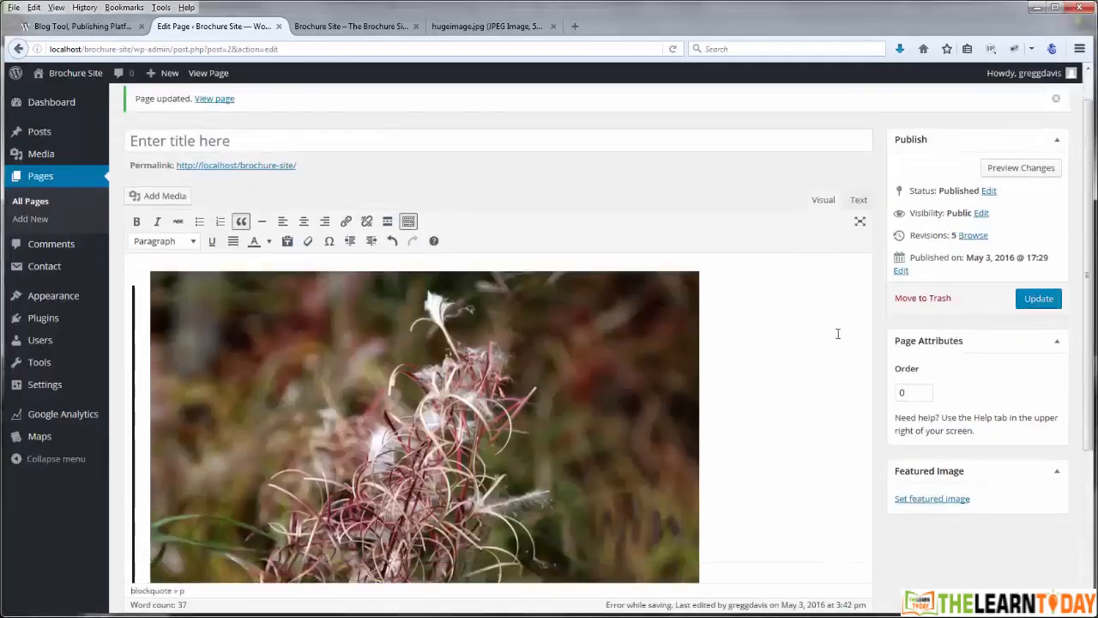
# Review the inserted photo above the company text and set its alignment to No alignment
pyautogui.scroll(-3, 836, 334)
pyautogui.scroll(2, 838, 333)
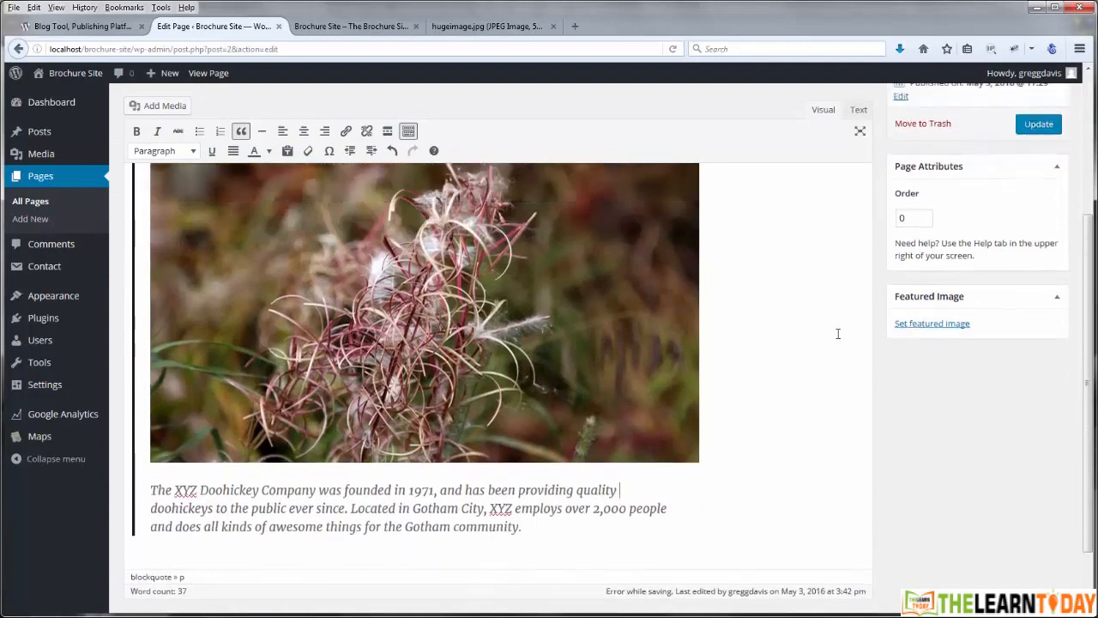
pyautogui.scroll(2, 838, 334)
pyautogui.scroll(-2, 838, 334)
pyautogui.scroll(4, 304, 438)
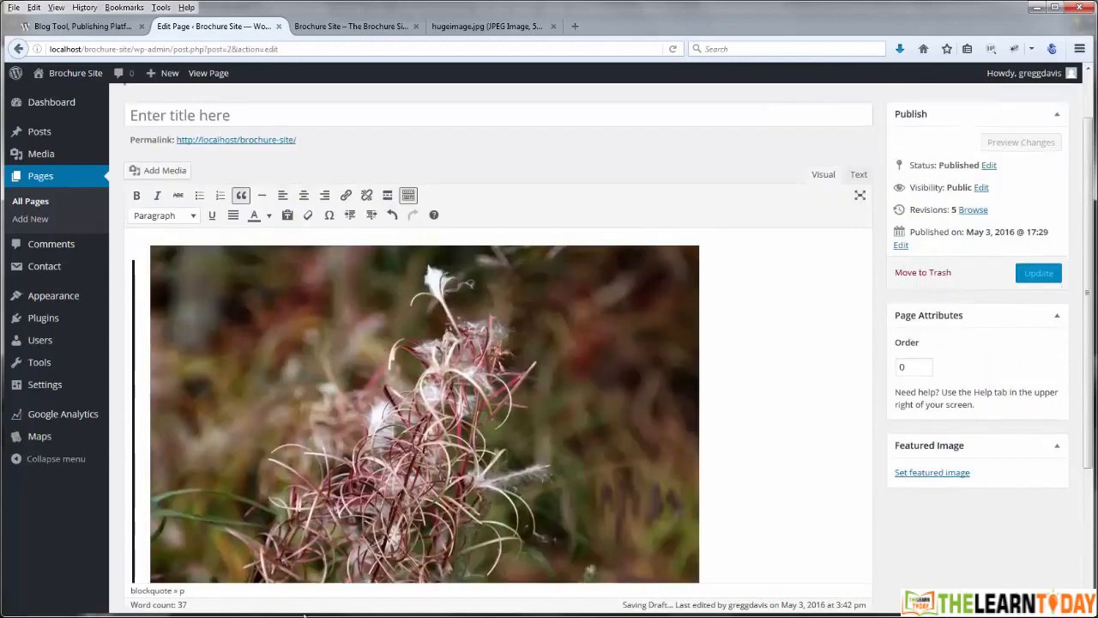
pyautogui.click(409, 374)
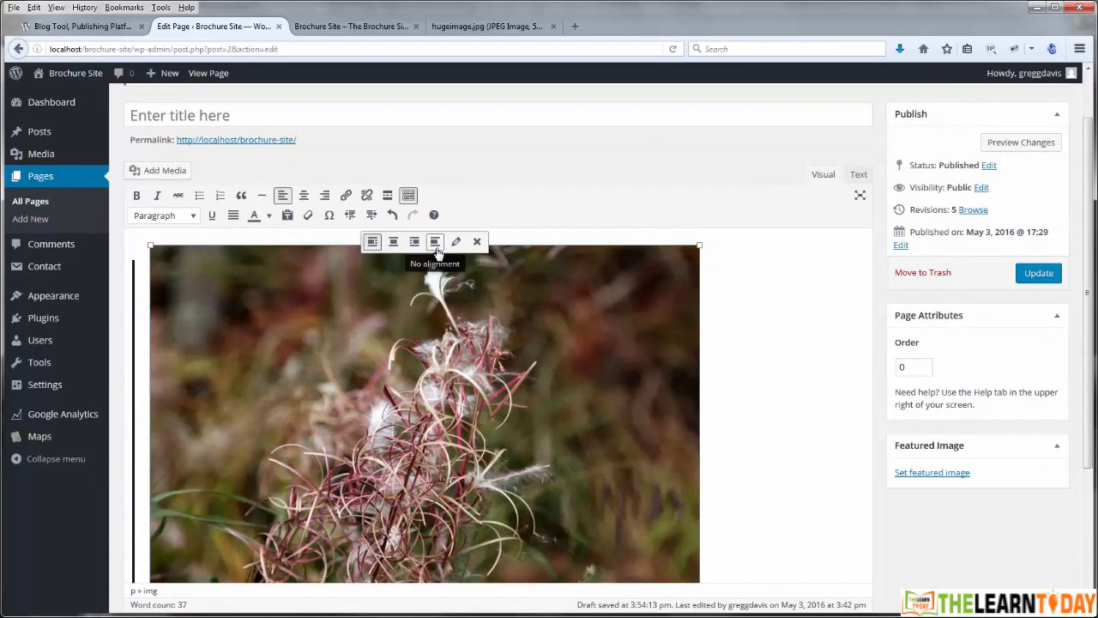
pyautogui.click(435, 241)
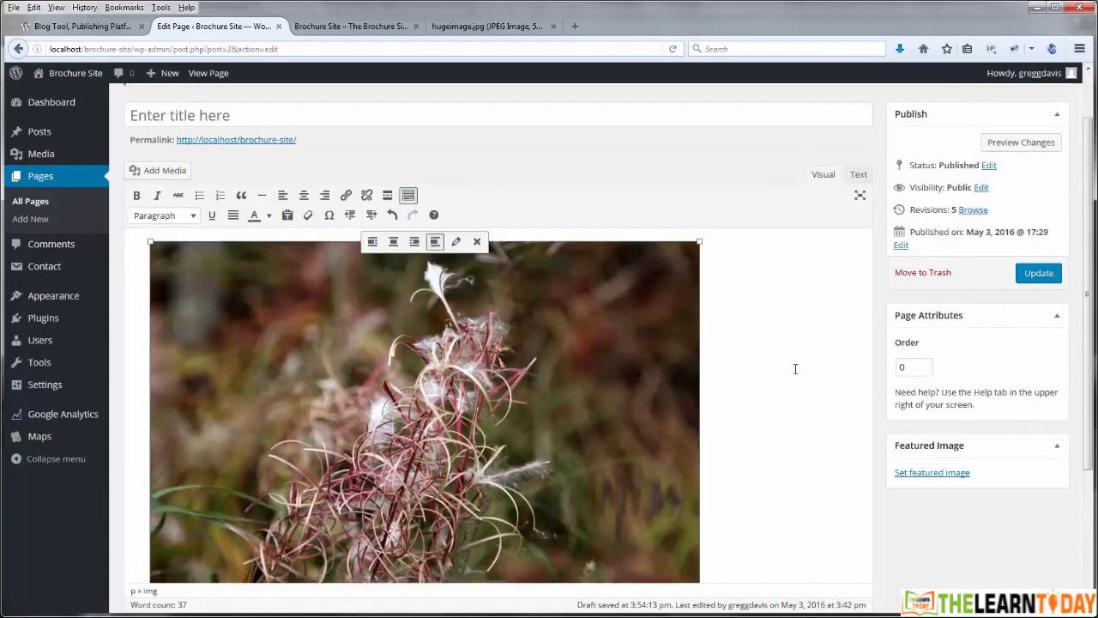
pyautogui.scroll(-3, 796, 369)
pyautogui.scroll(5, 796, 369)
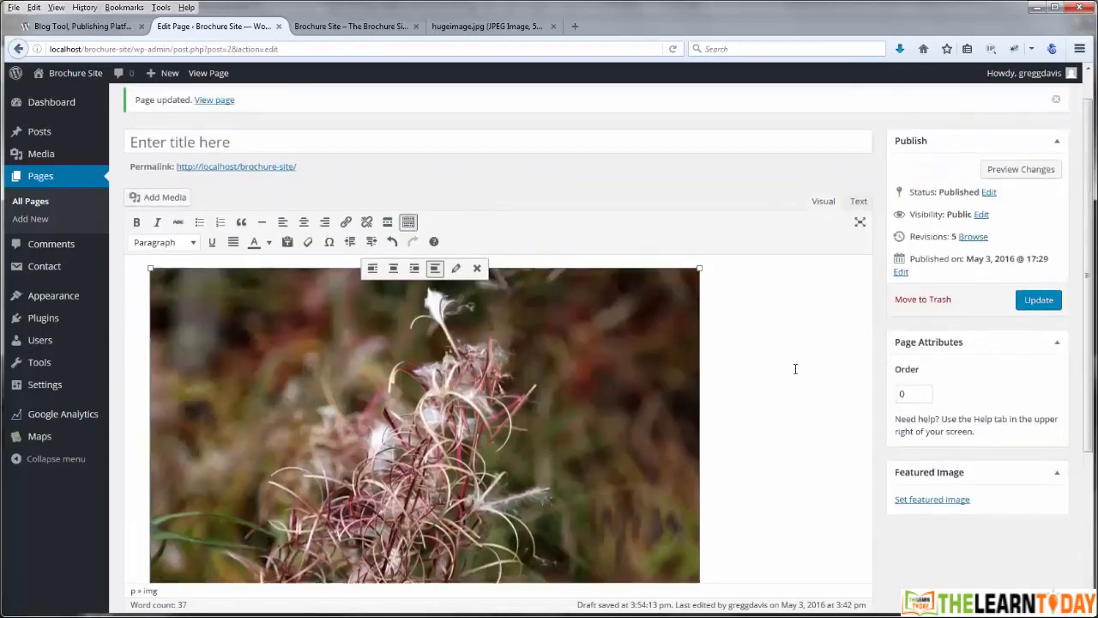
# Update the page and reload the live Brochure Site to check the photo and the text below it
pyautogui.click(1035, 336)
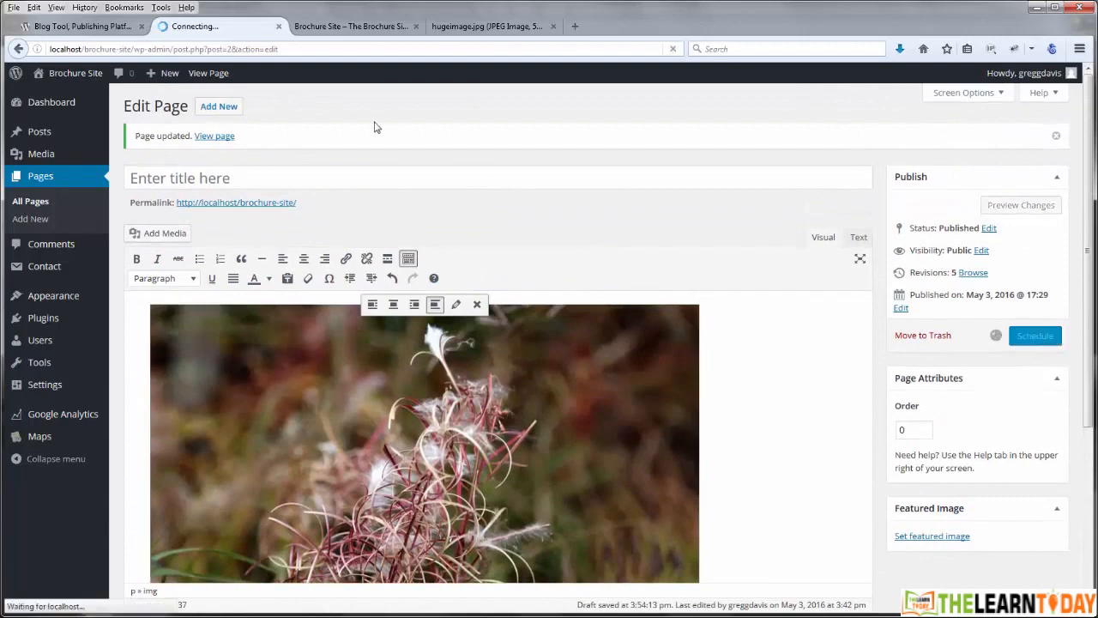
pyautogui.click(368, 27)
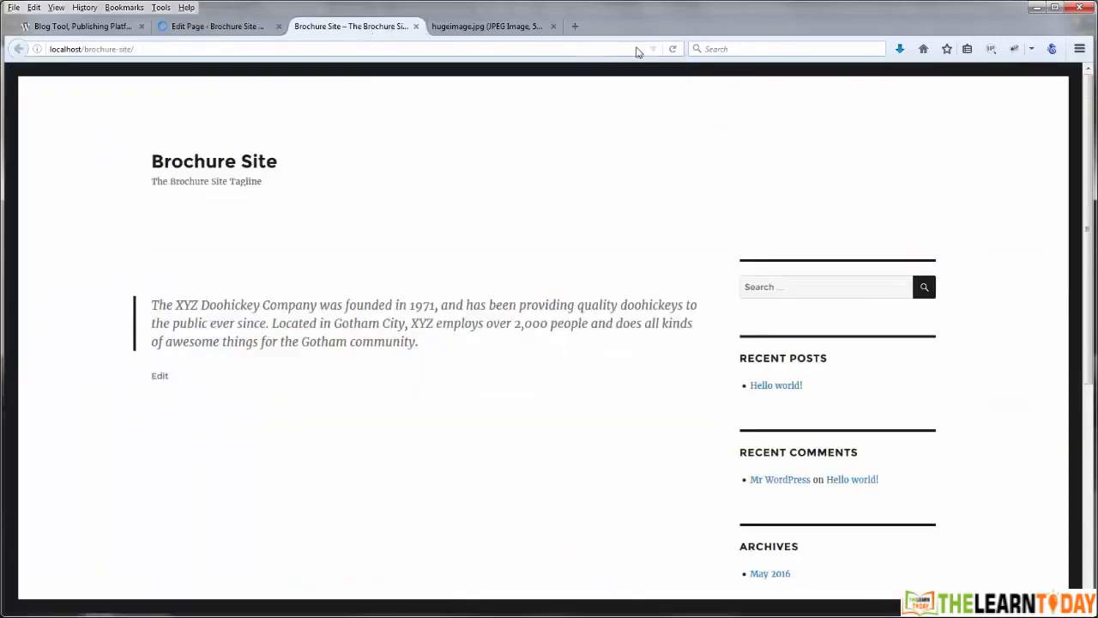
pyautogui.click(673, 49)
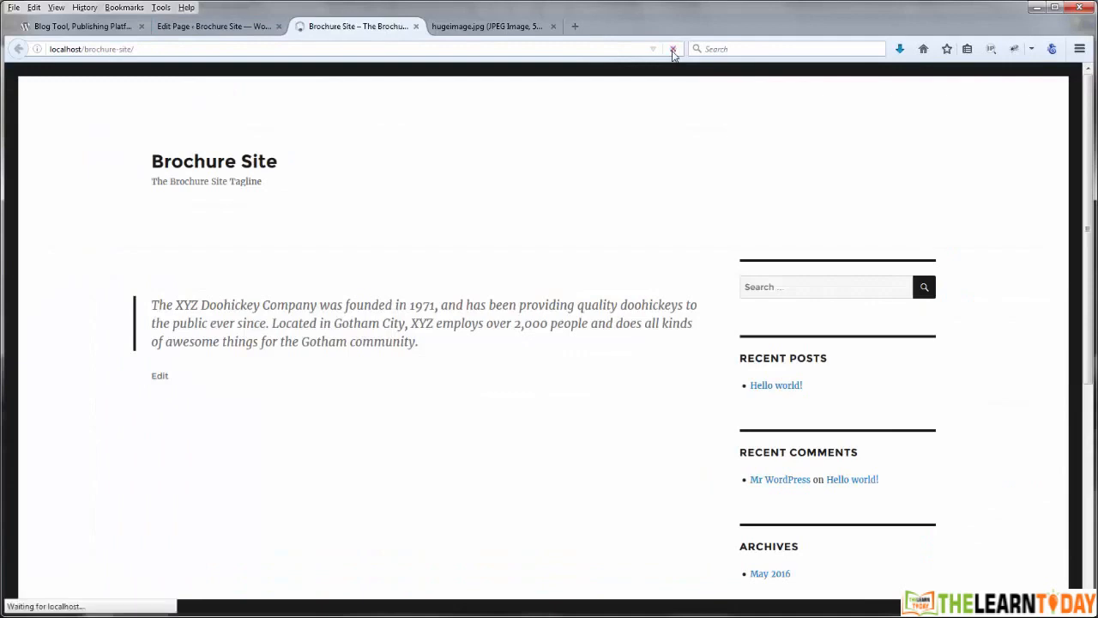
pyautogui.scroll(-6, 726, 282)
pyautogui.scroll(2, 713, 282)
pyautogui.scroll(5, 713, 282)
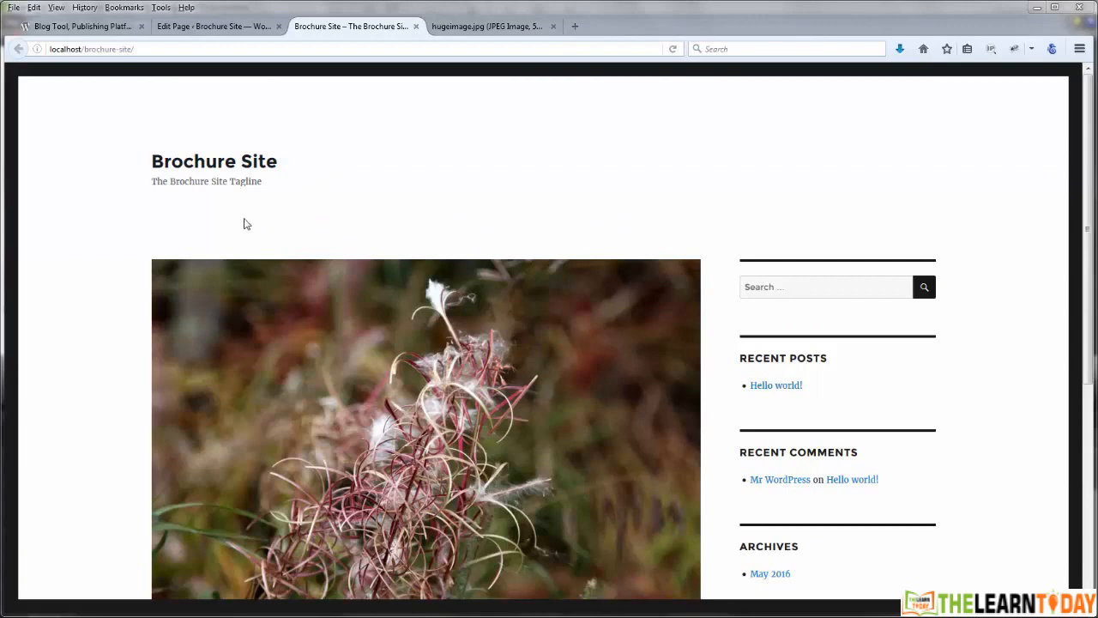
# Return to the page editor, open the theme customizer for Brochure Site, and look over the front page preview
pyautogui.click(251, 29)
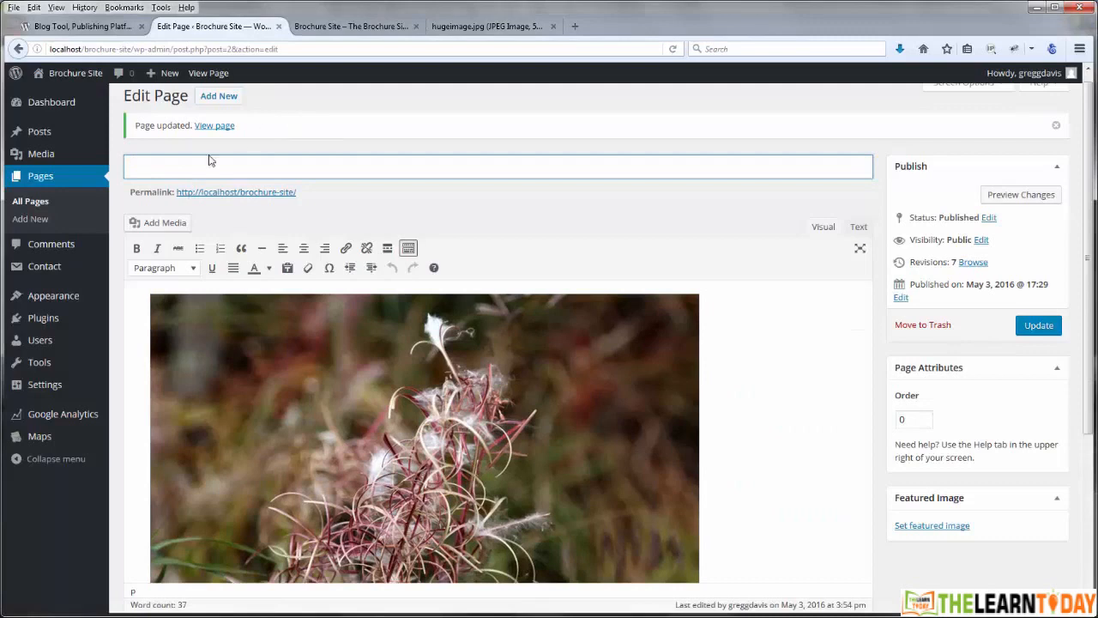
pyautogui.moveTo(62, 296)
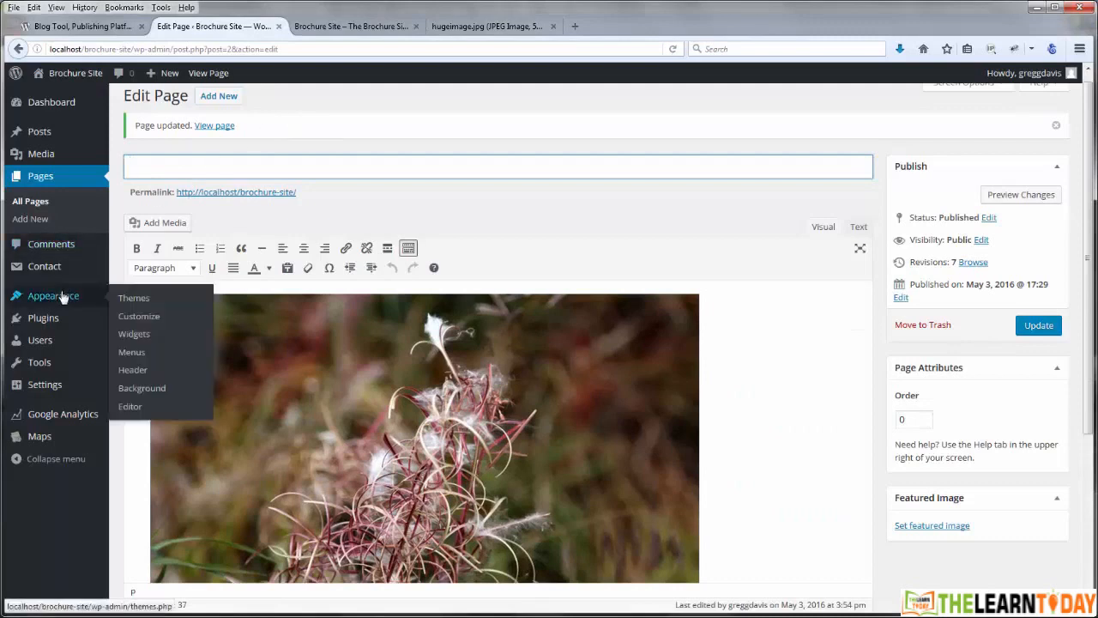
pyautogui.click(135, 317)
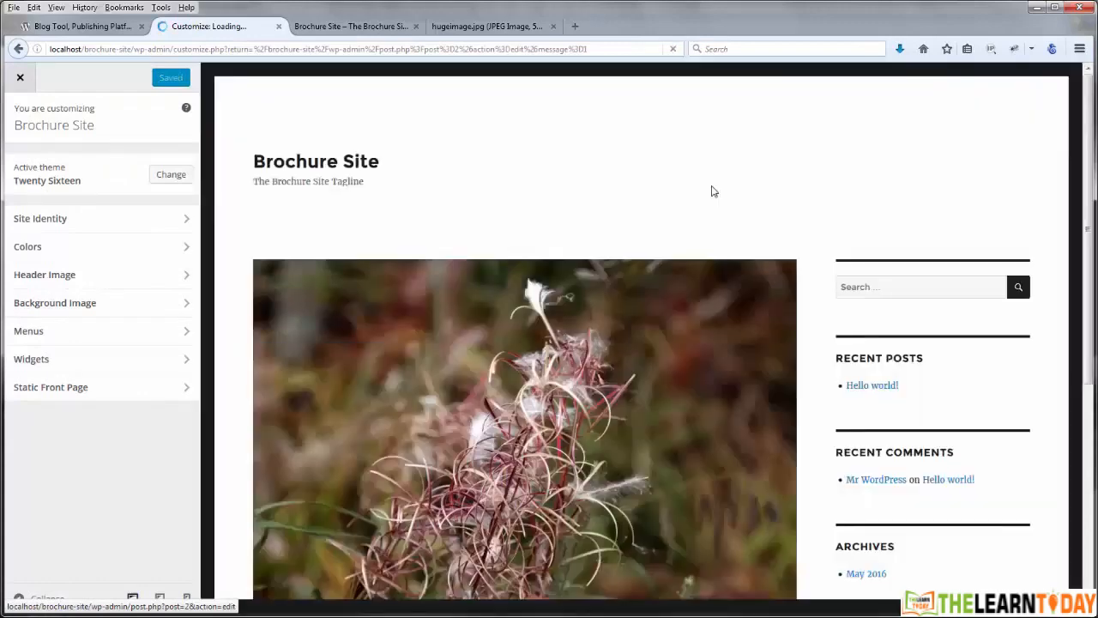
pyautogui.scroll(-5, 611, 169)
pyautogui.scroll(5, 610, 167)
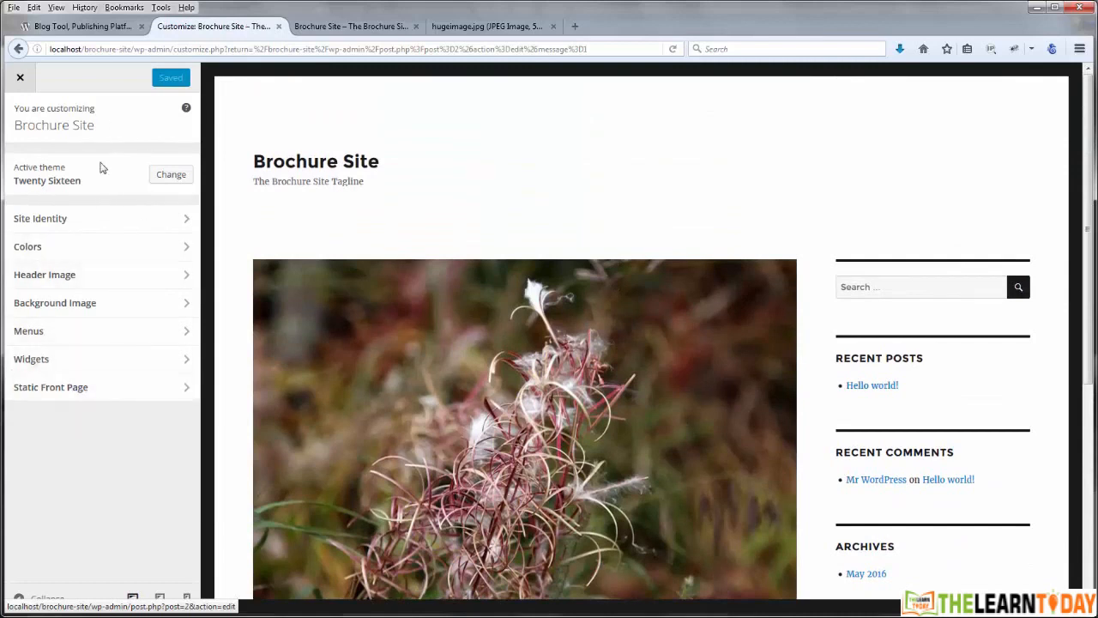
# Change the site title to "Fireweed Photography" in the Site Identity settings
pyautogui.click(49, 222)
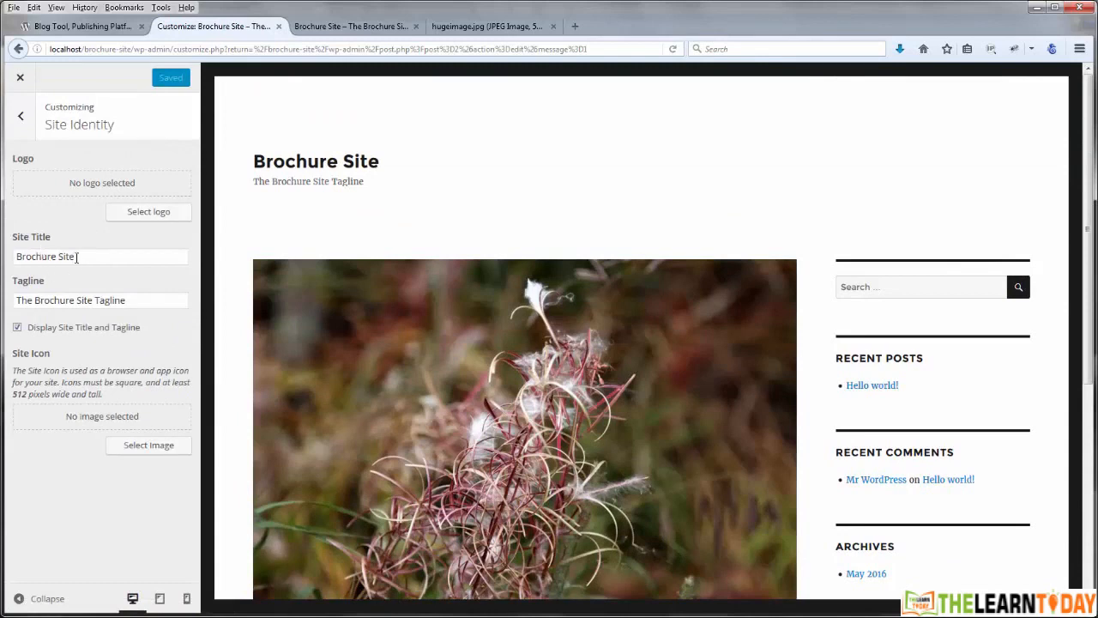
pyautogui.moveTo(82, 256); pyautogui.dragTo(12, 256)
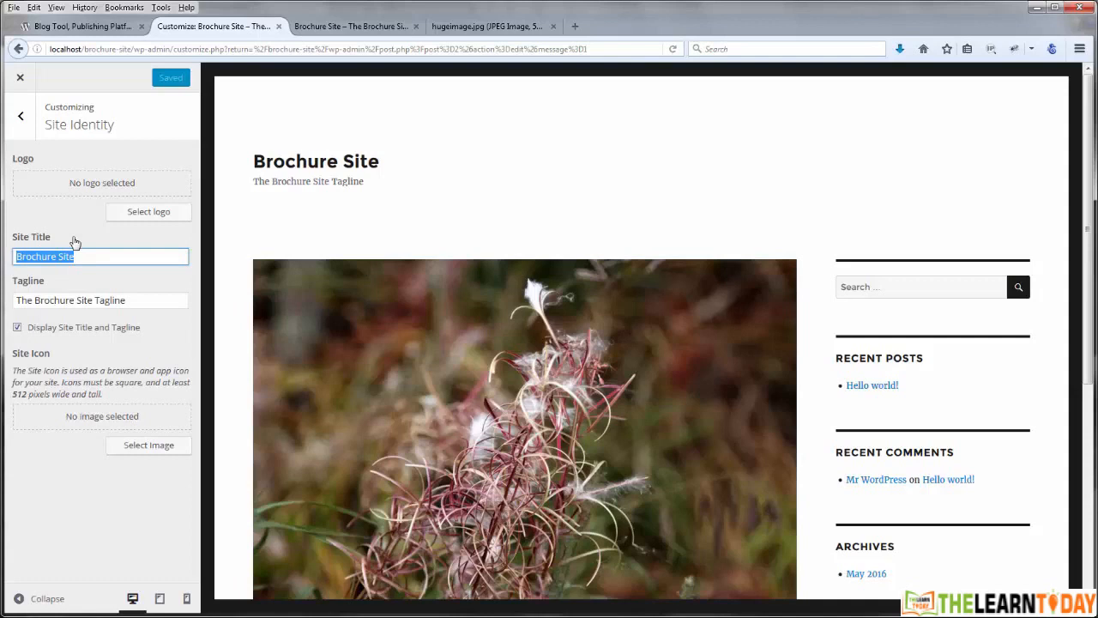
pyautogui.write('Firewee')
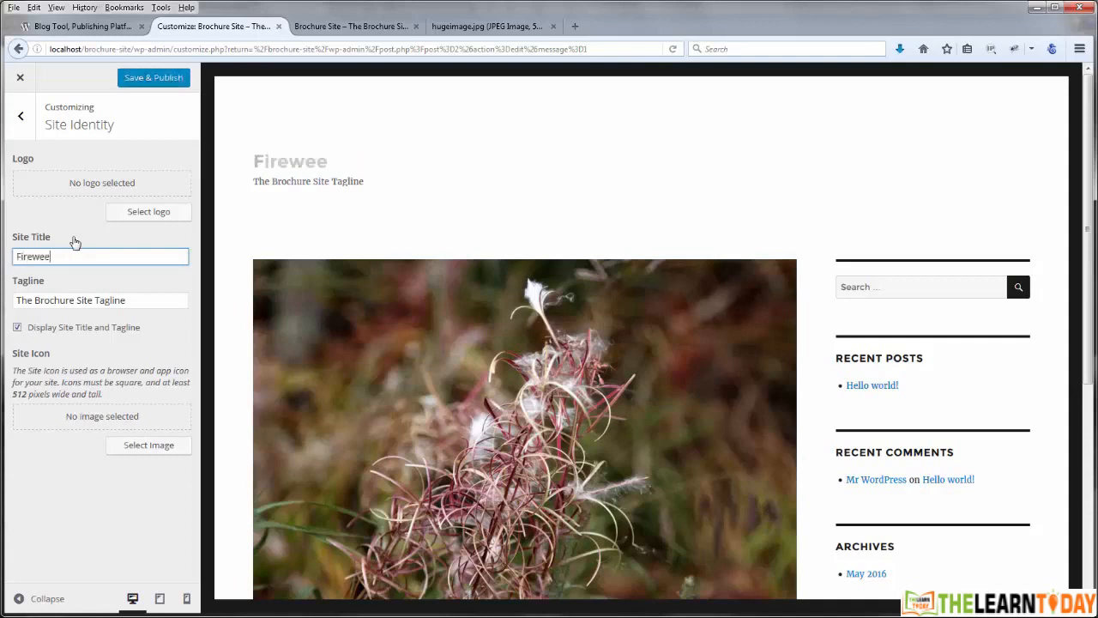
pyautogui.write('d Phtography')
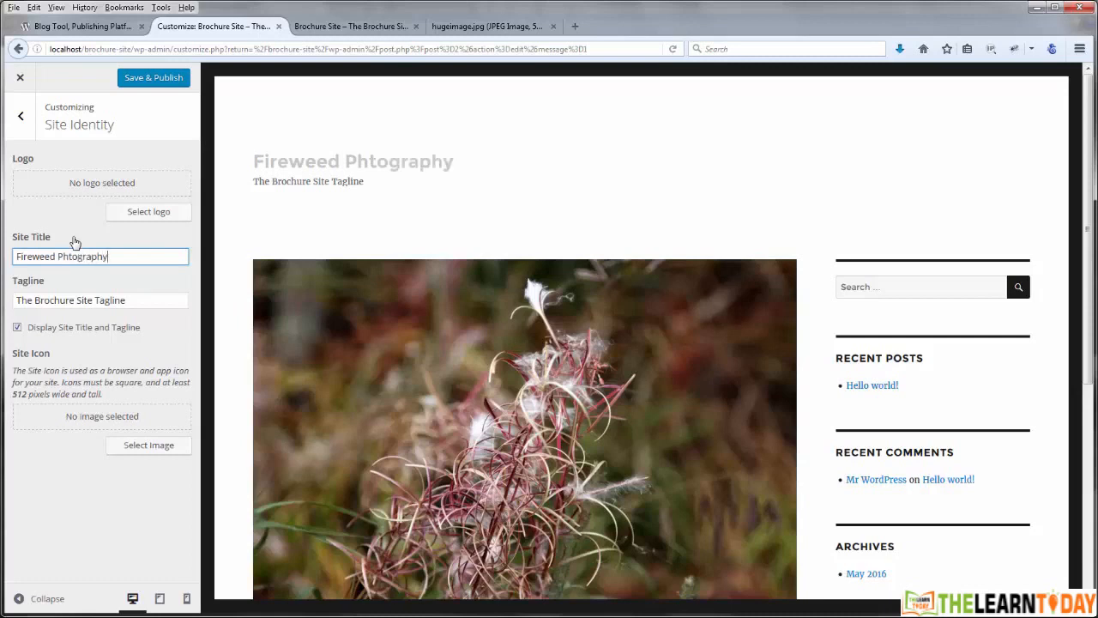
pyautogui.click(67, 257)
pyautogui.write('o')
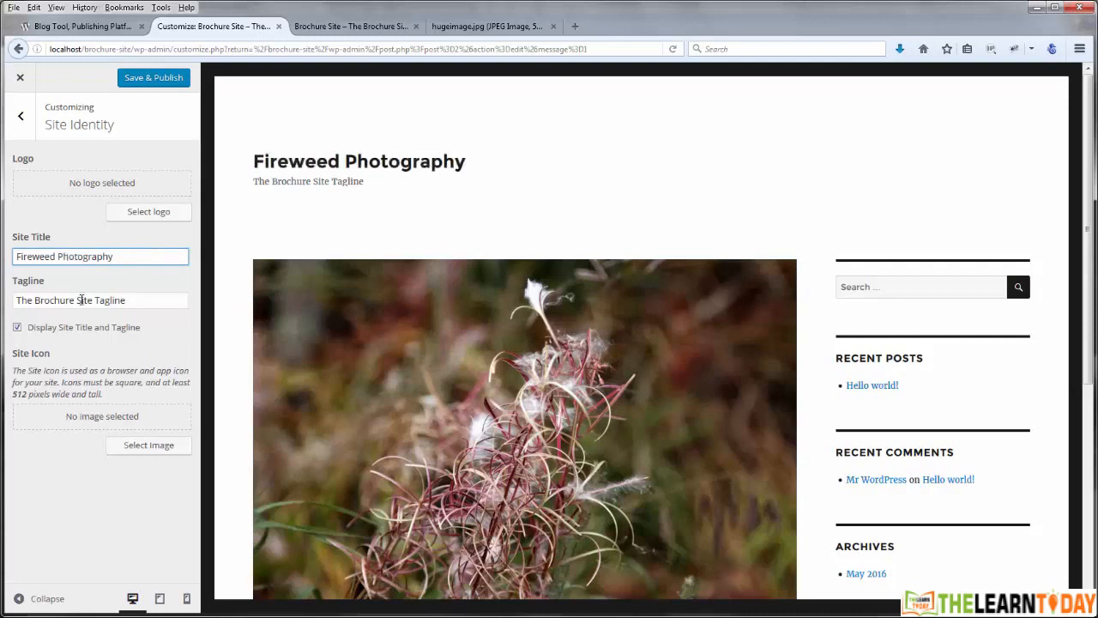
# Set the tagline to "We shoot well" and briefly preview the header with the site title and tagline hidden
pyautogui.moveTo(127, 300); pyautogui.dragTo(6, 294)
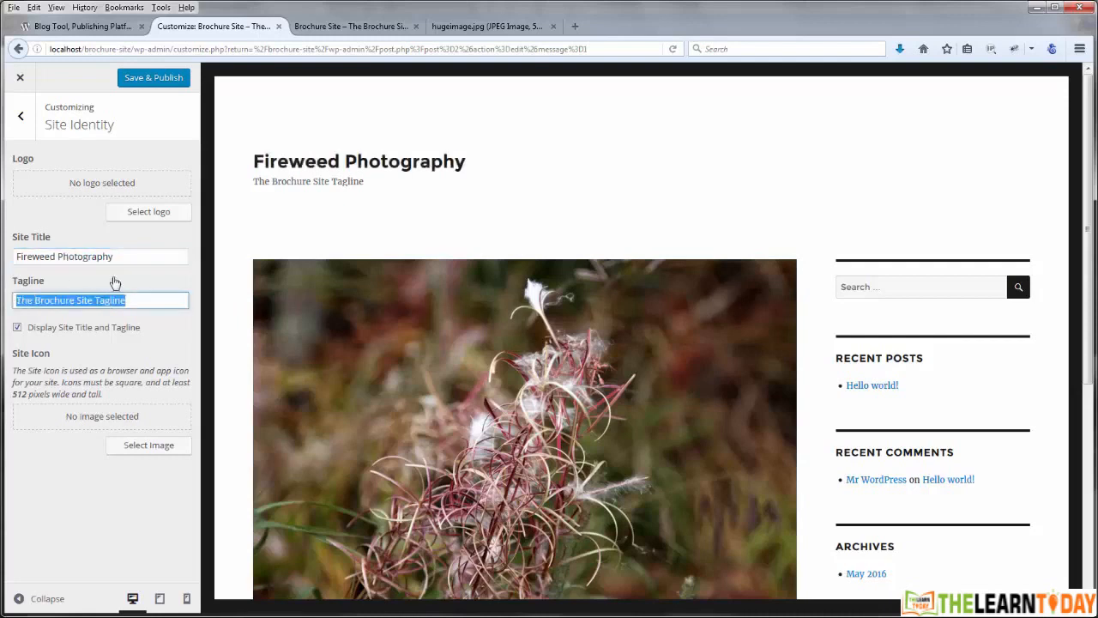
pyautogui.write('We sho')
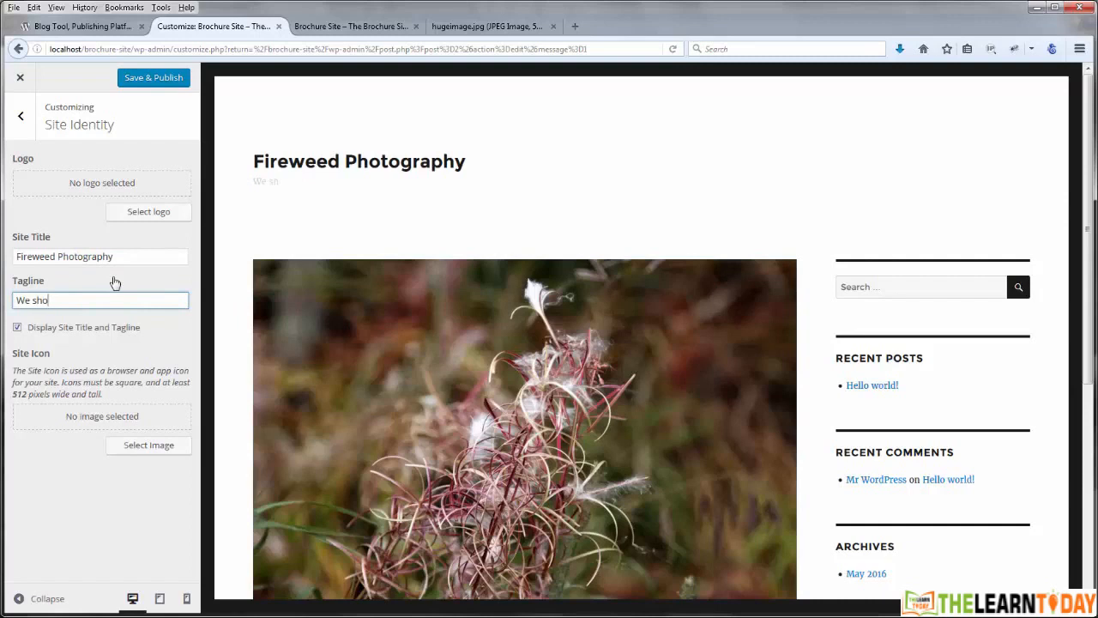
pyautogui.write('ot well')
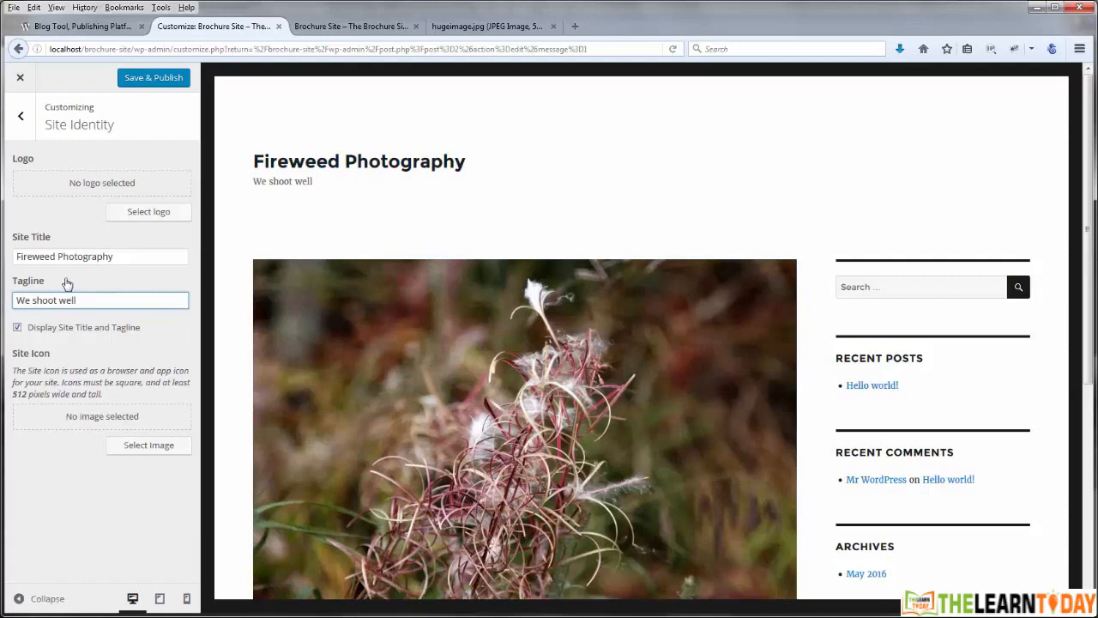
pyautogui.click(17, 329)
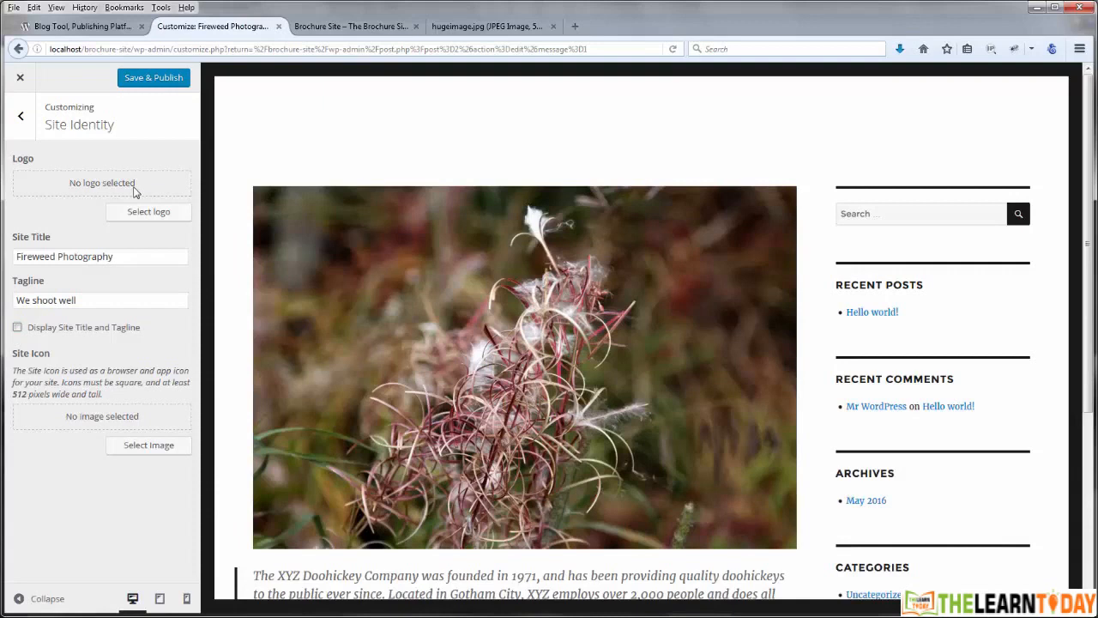
pyautogui.click(18, 329)
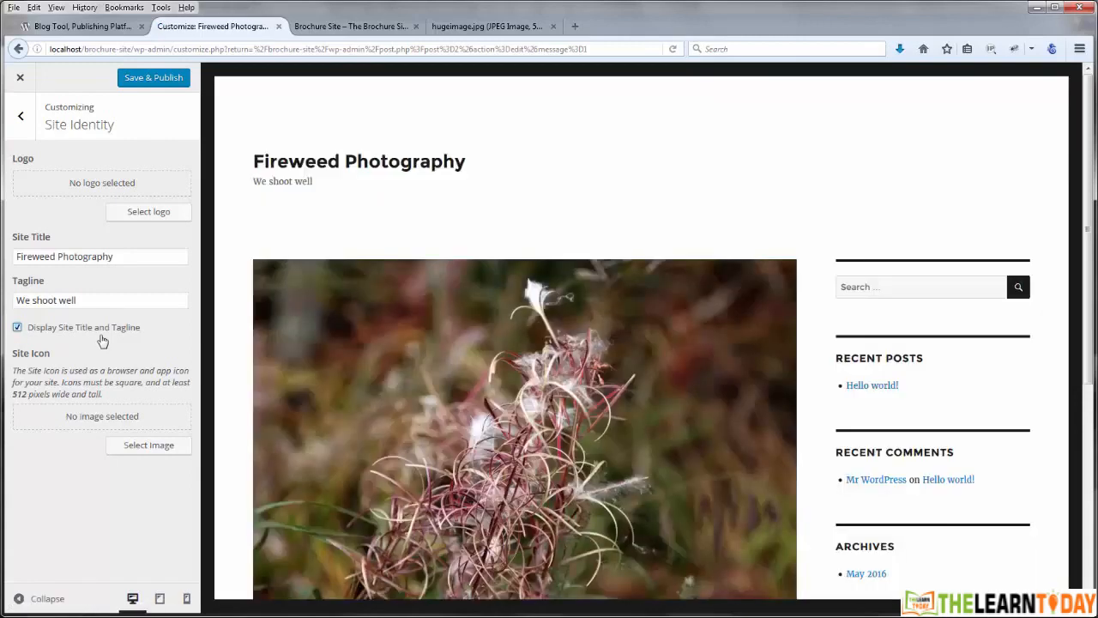
# Save and publish the site identity changes and reload the live site to check the title and tagline
pyautogui.click(144, 83)
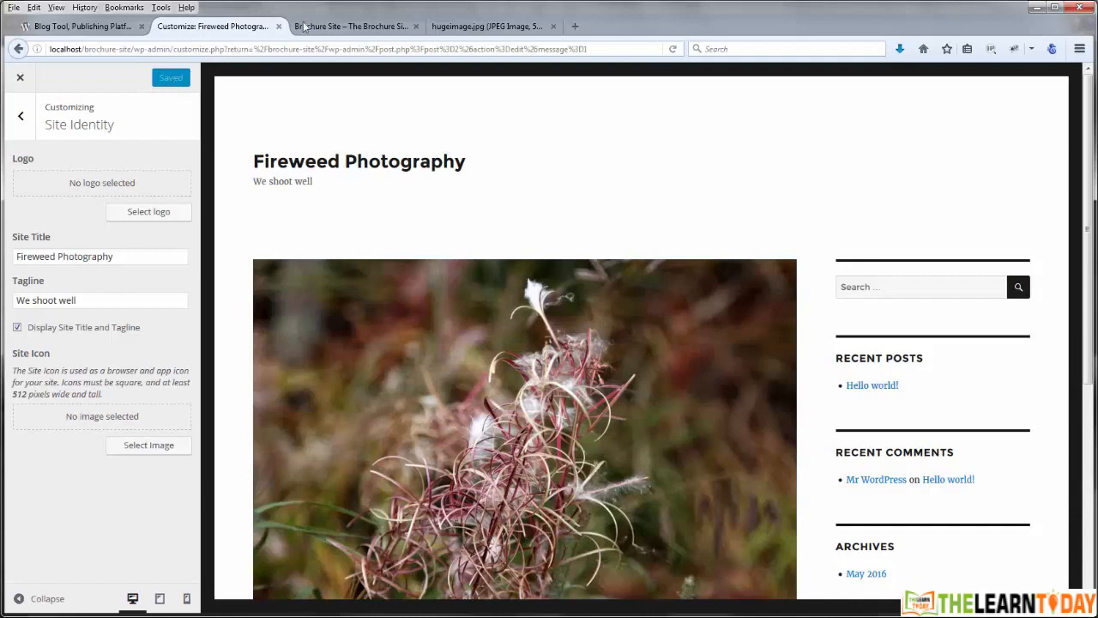
pyautogui.click(352, 26)
pyautogui.click(674, 50)
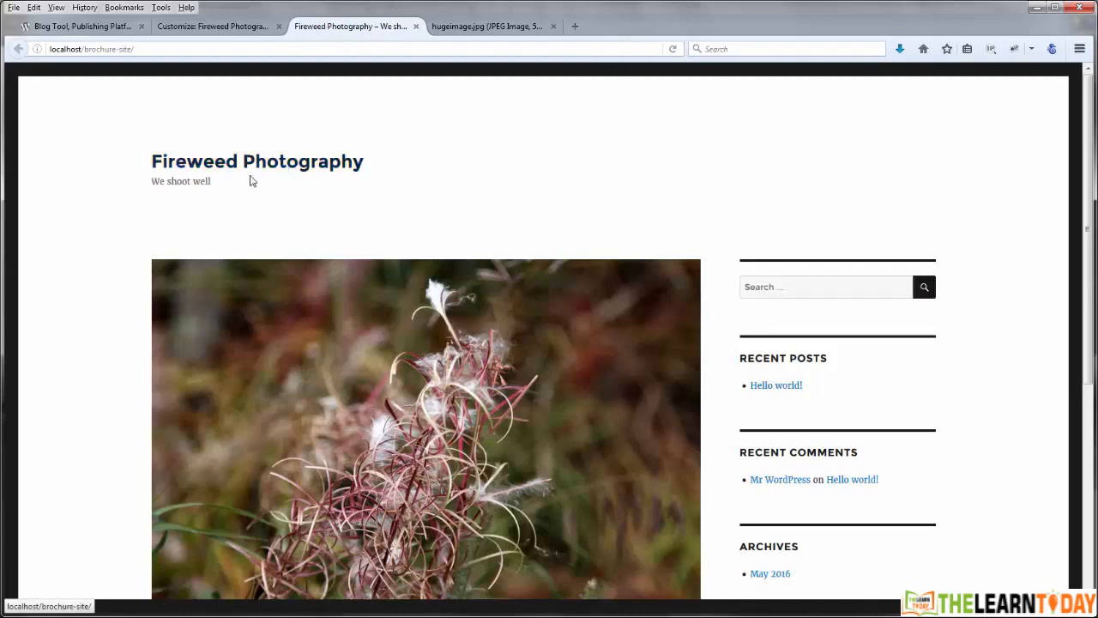
# Return to the customizer, upload logo-image from the Brochure Site folder and set it as the site logo without cropping
pyautogui.click(233, 29)
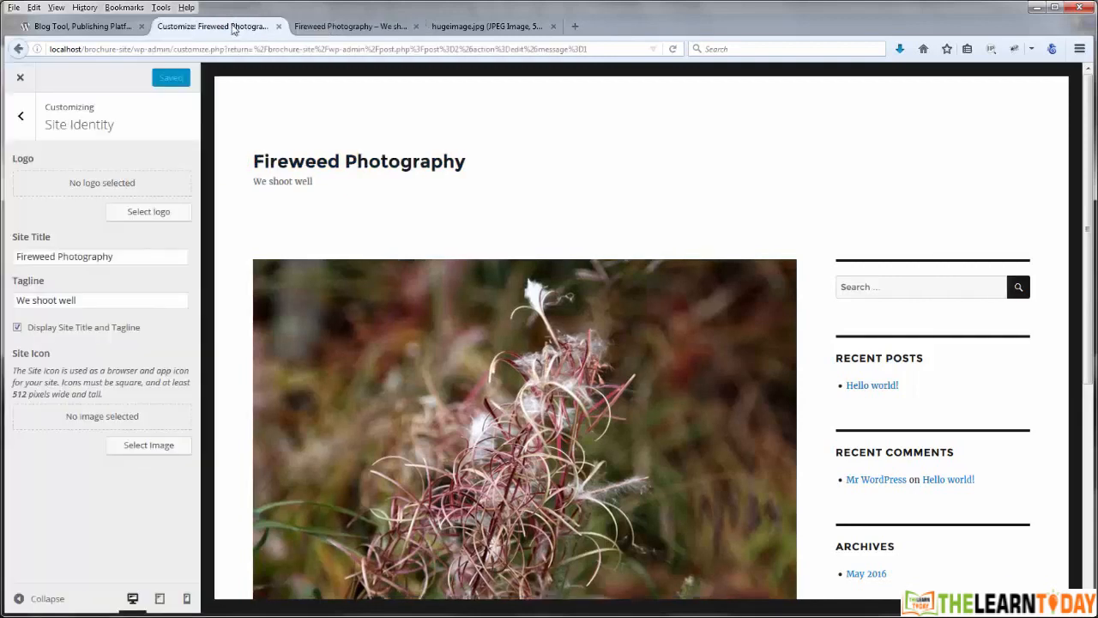
pyautogui.click(150, 214)
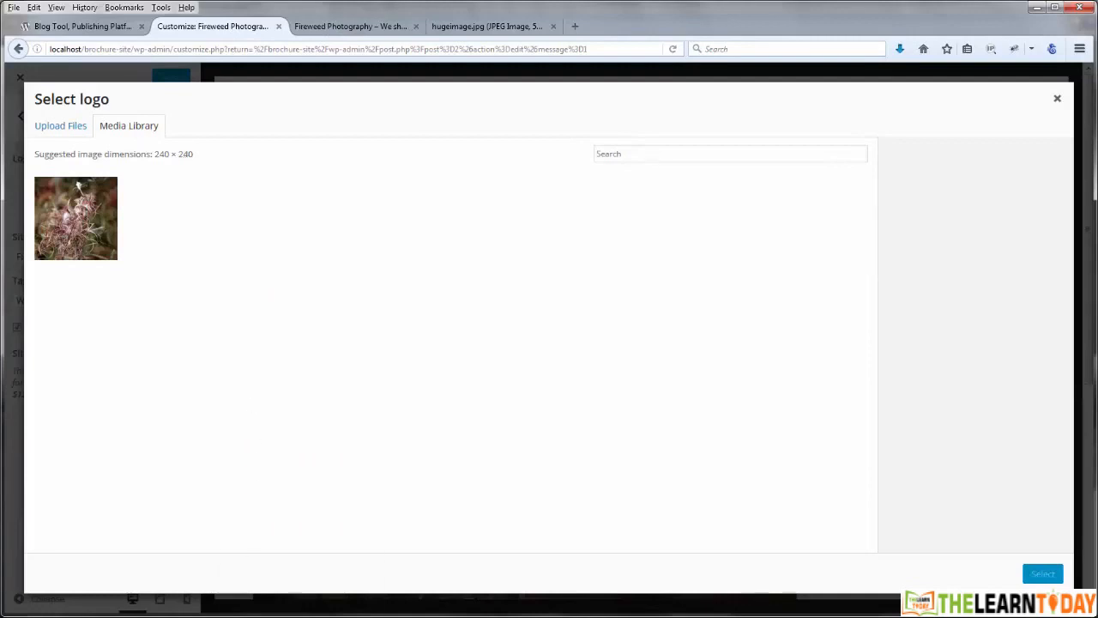
pyautogui.moveTo(301, 605)
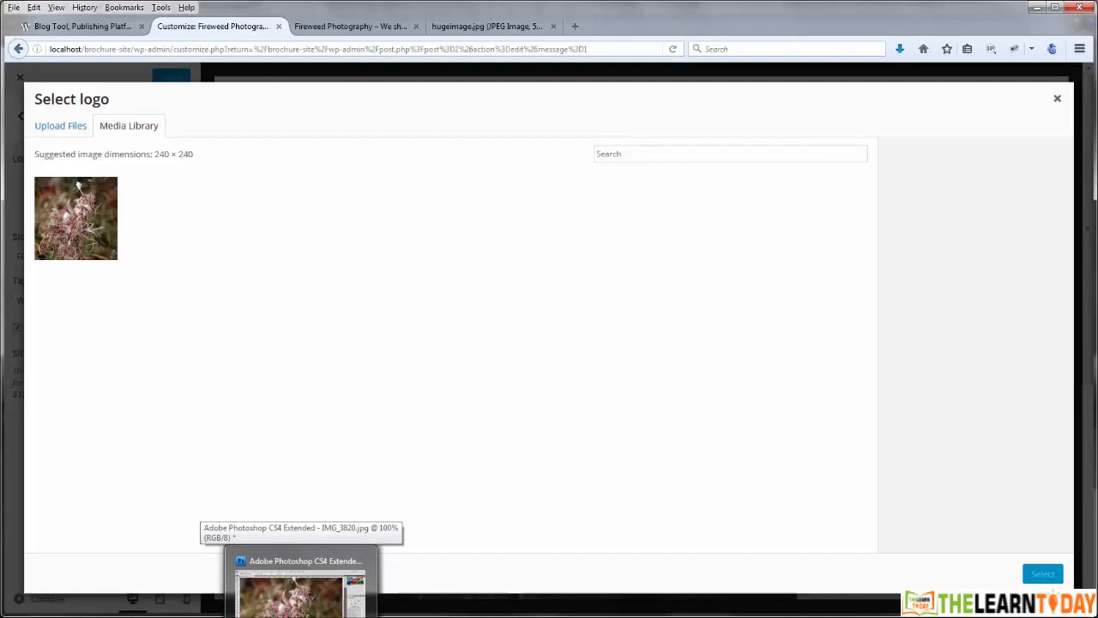
pyautogui.click(73, 129)
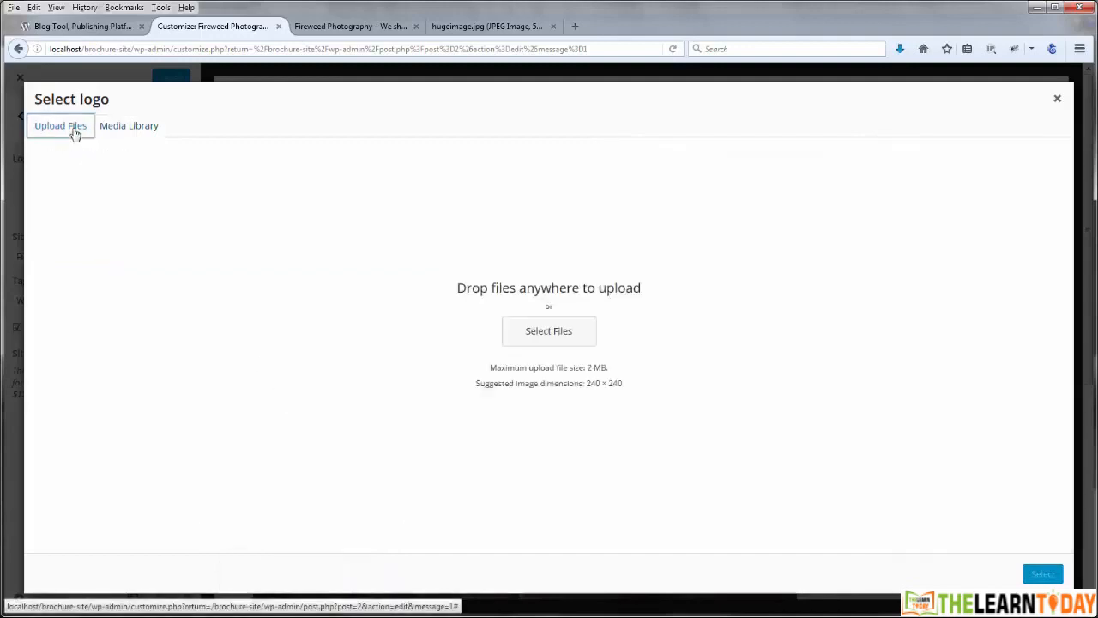
pyautogui.click(537, 341)
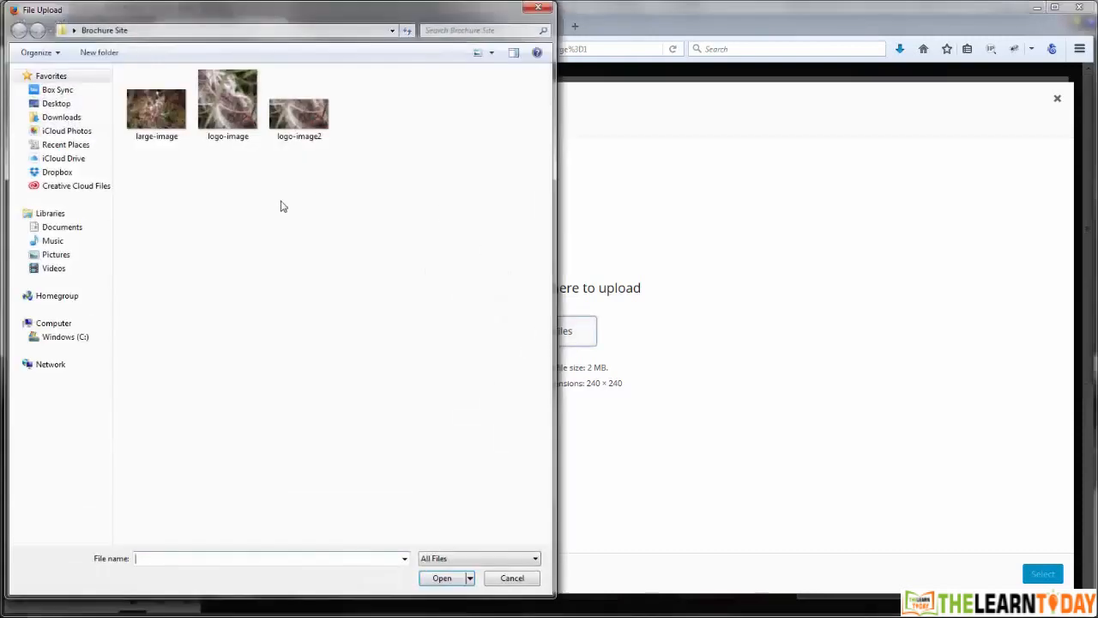
pyautogui.click(225, 120)
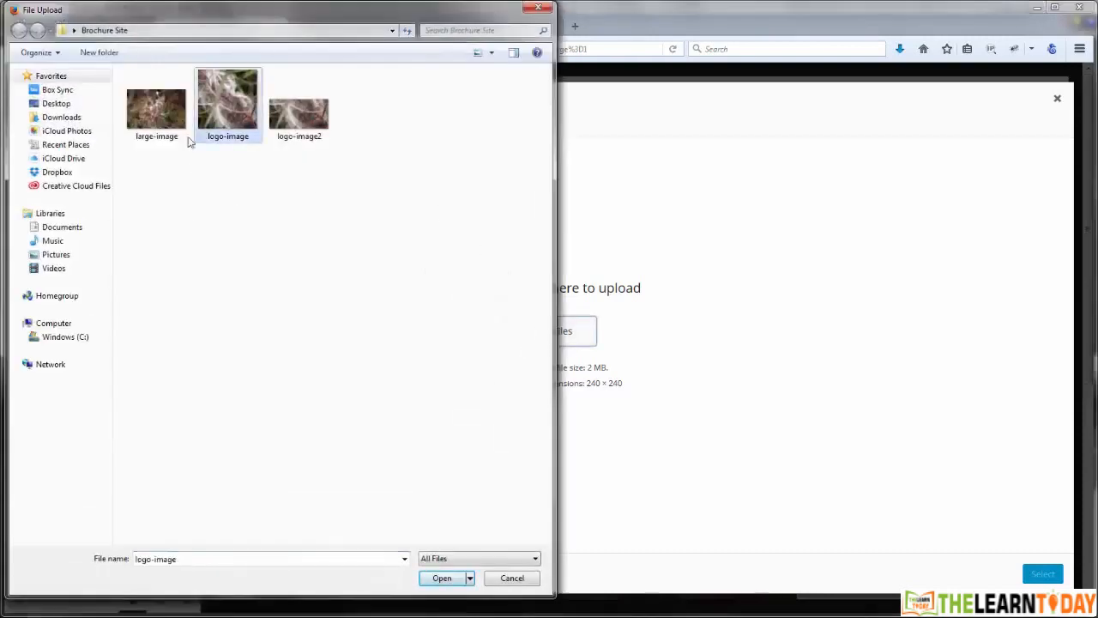
pyautogui.click(442, 579)
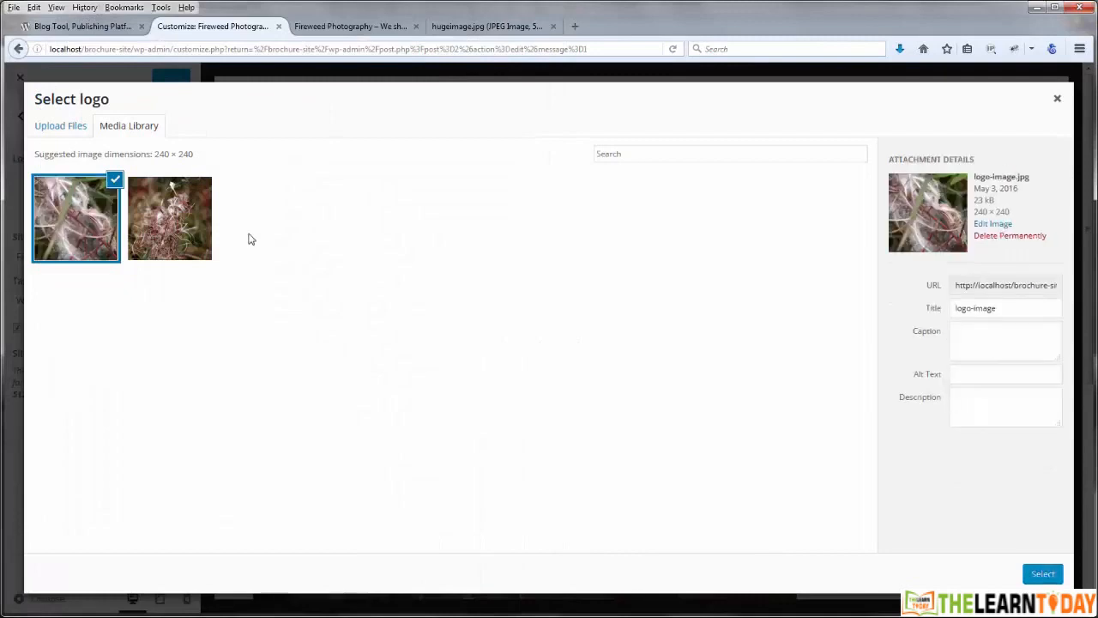
pyautogui.click(1043, 573)
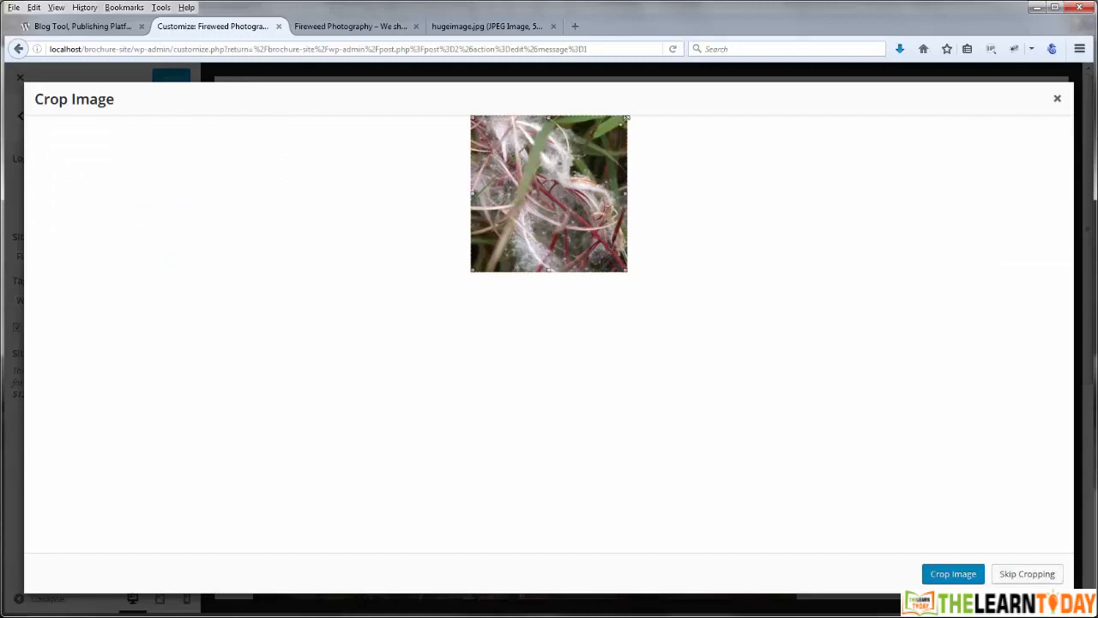
pyautogui.moveTo(628, 115)
pyautogui.mouseDown()
pyautogui.moveTo(616, 162)
pyautogui.moveTo(605, 107)
pyautogui.mouseUp()
pyautogui.click(1026, 575)
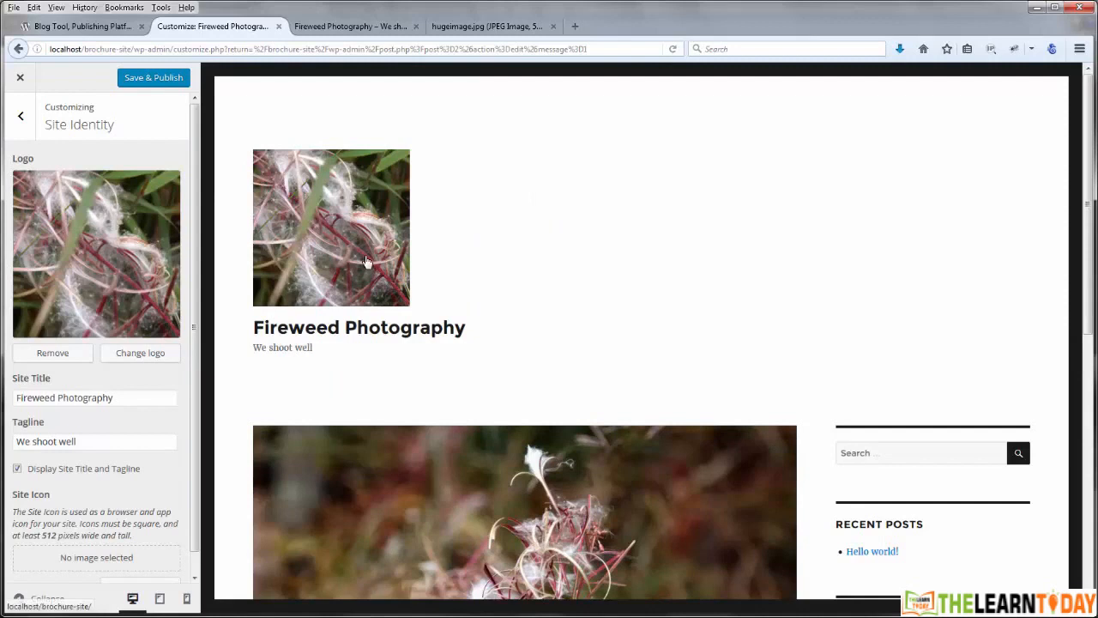
# Check the logo in the page preview, then reselect logo-image and crop it to a wide, short strip from its lower half
pyautogui.scroll(-4, 817, 359)
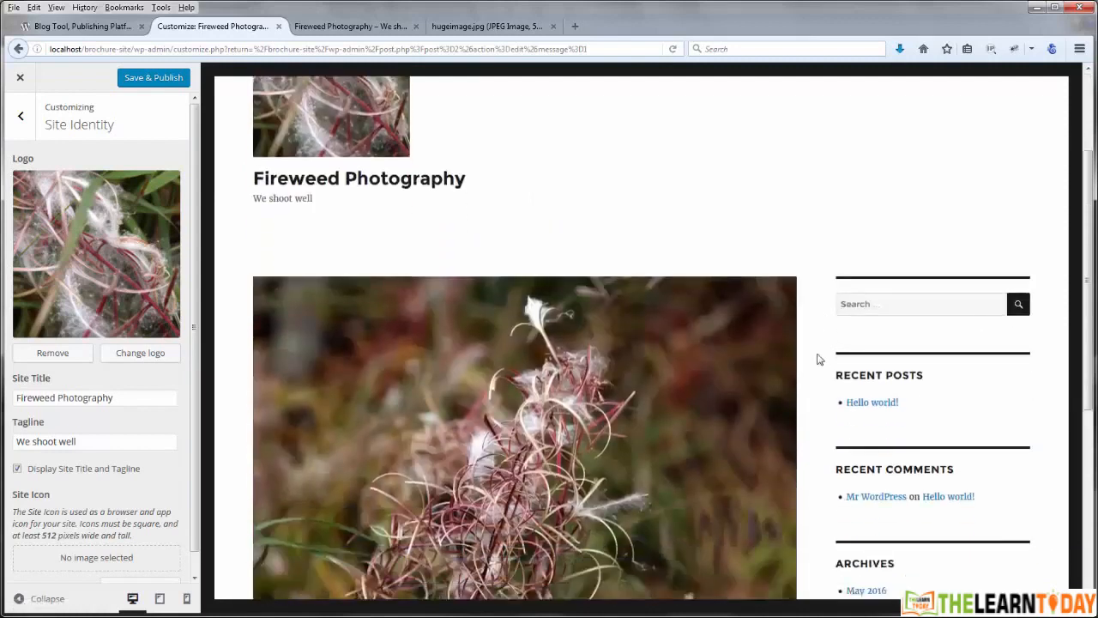
pyautogui.scroll(3, 820, 358)
pyautogui.scroll(3, 817, 359)
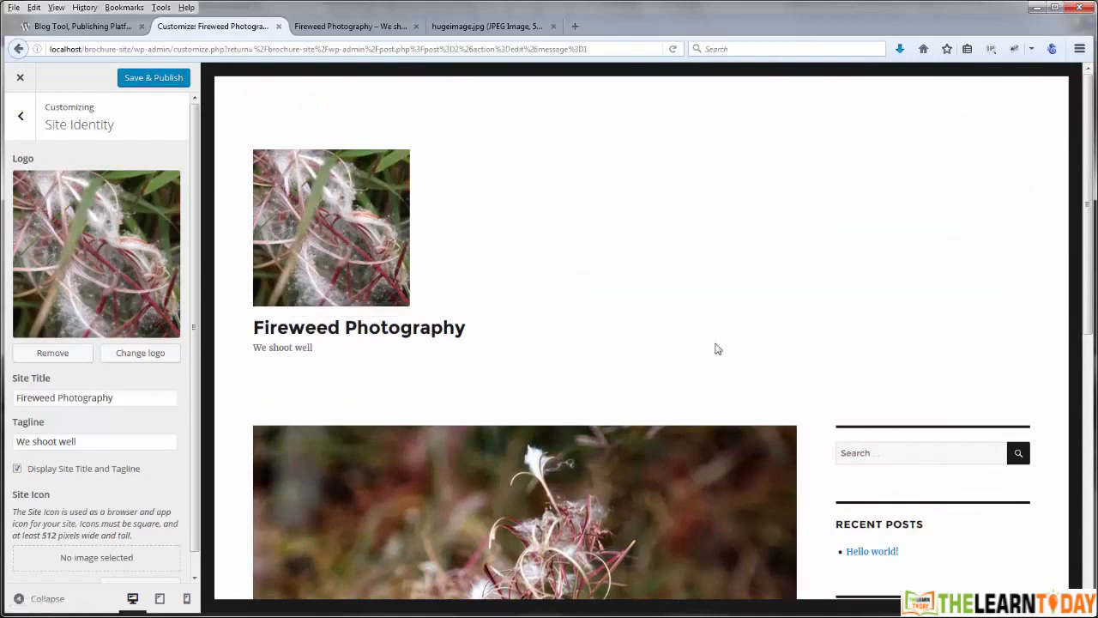
pyautogui.click(143, 359)
pyautogui.click(71, 230)
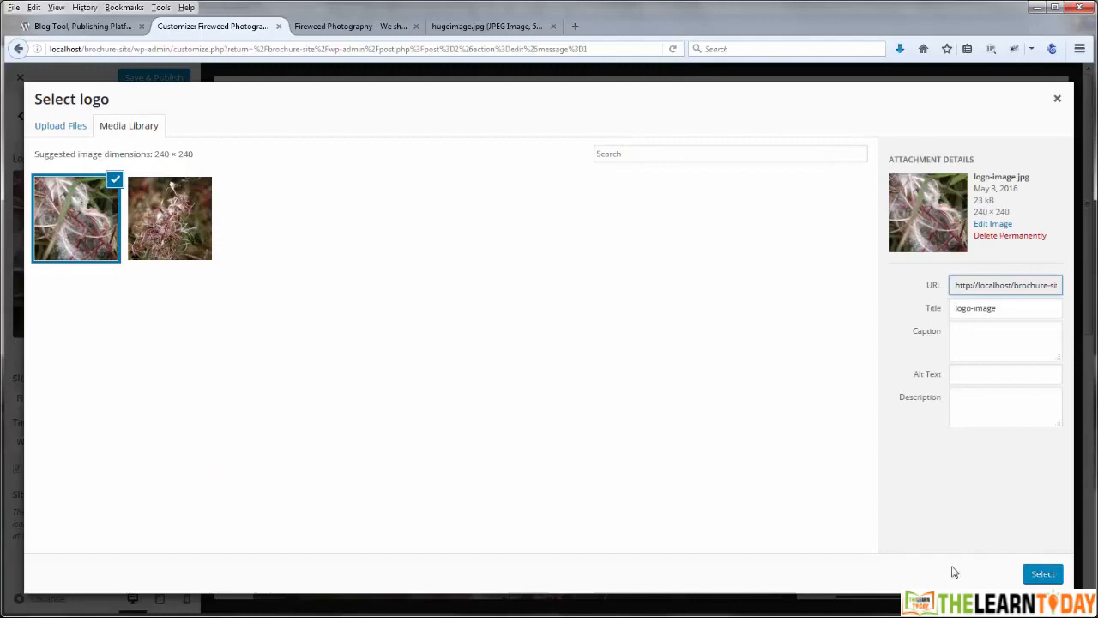
pyautogui.click(1039, 577)
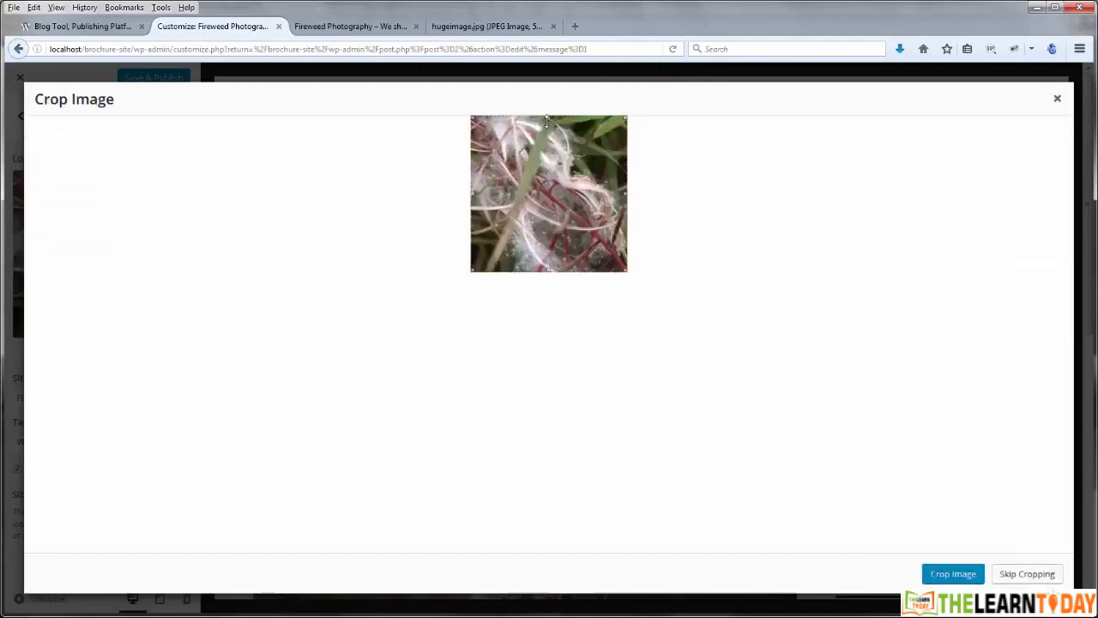
pyautogui.moveTo(550, 121); pyautogui.dragTo(550, 190)
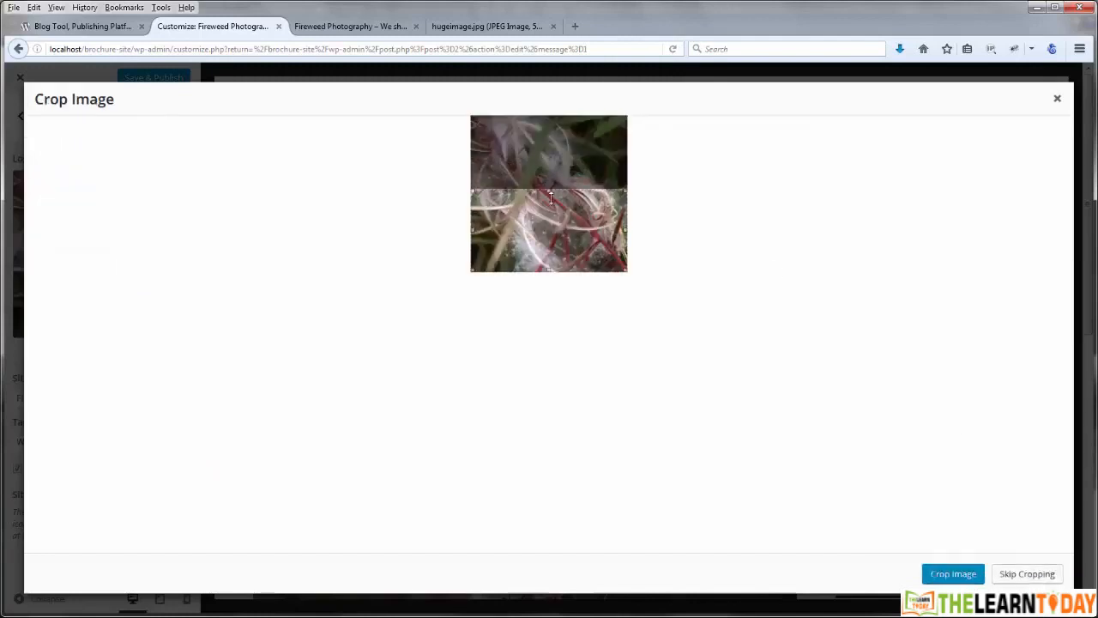
pyautogui.moveTo(549, 271); pyautogui.dragTo(547, 253)
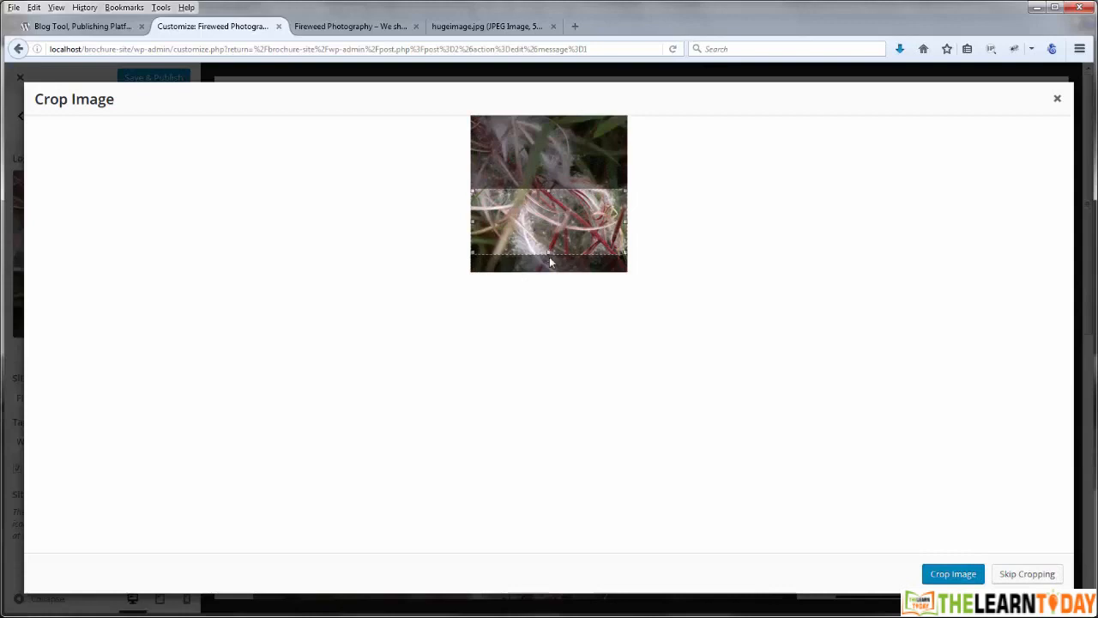
pyautogui.click(953, 574)
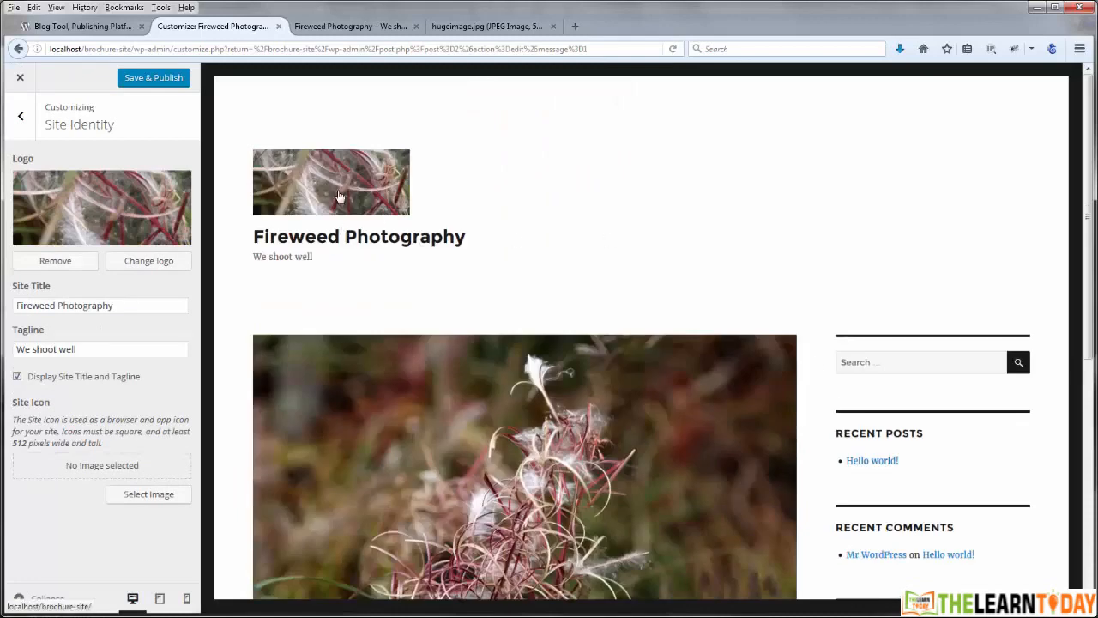
# Save and publish the cropped logo and reload the live site to check it above the title
pyautogui.click(161, 80)
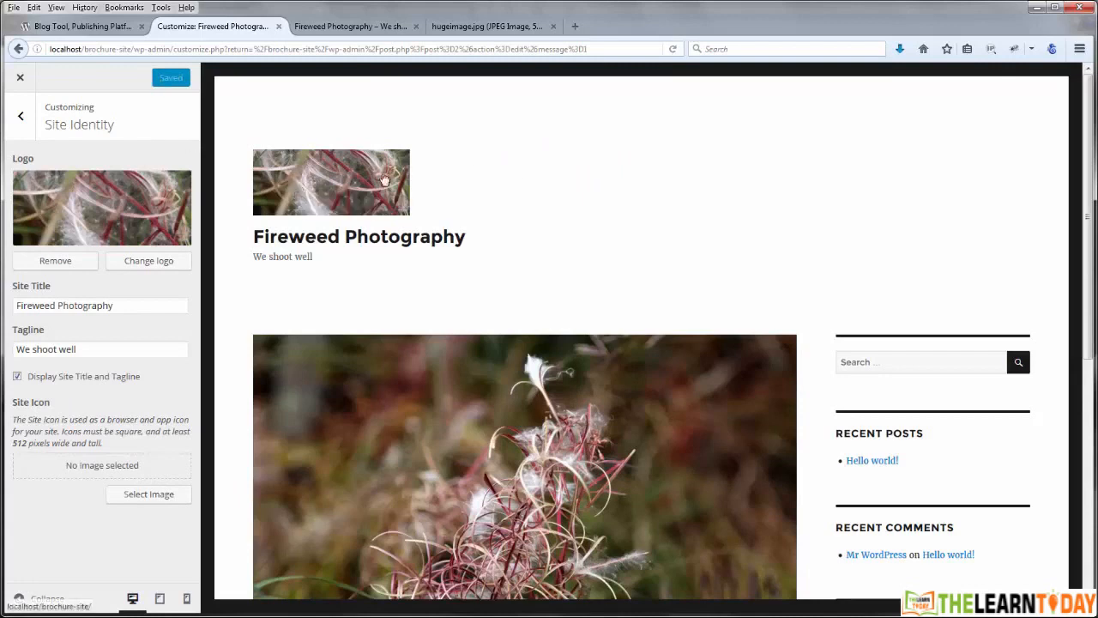
pyautogui.click(355, 27)
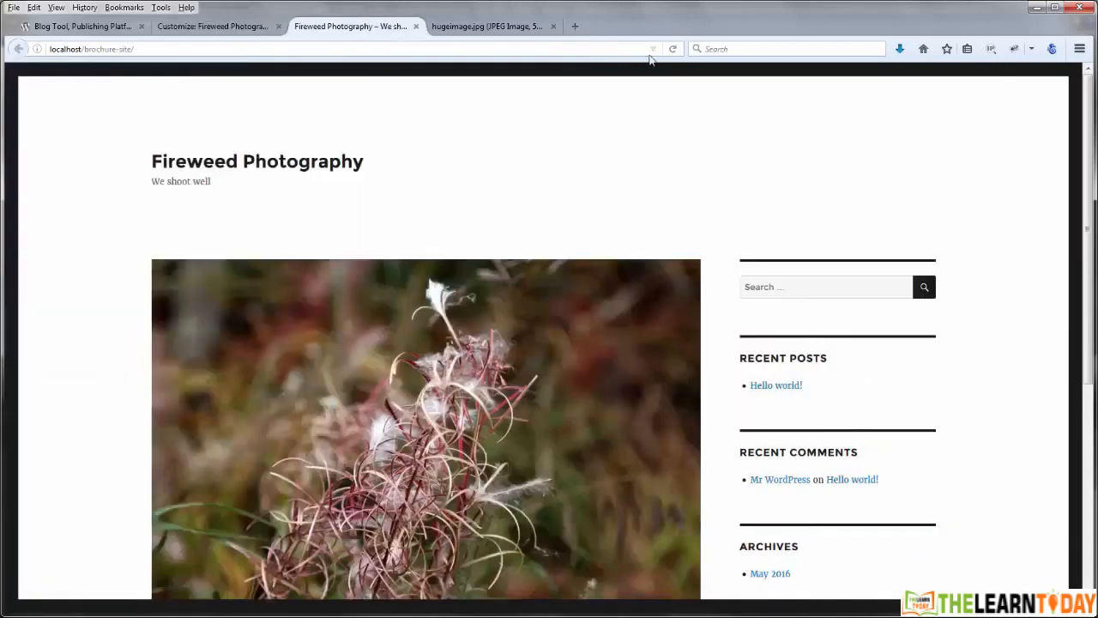
pyautogui.click(673, 49)
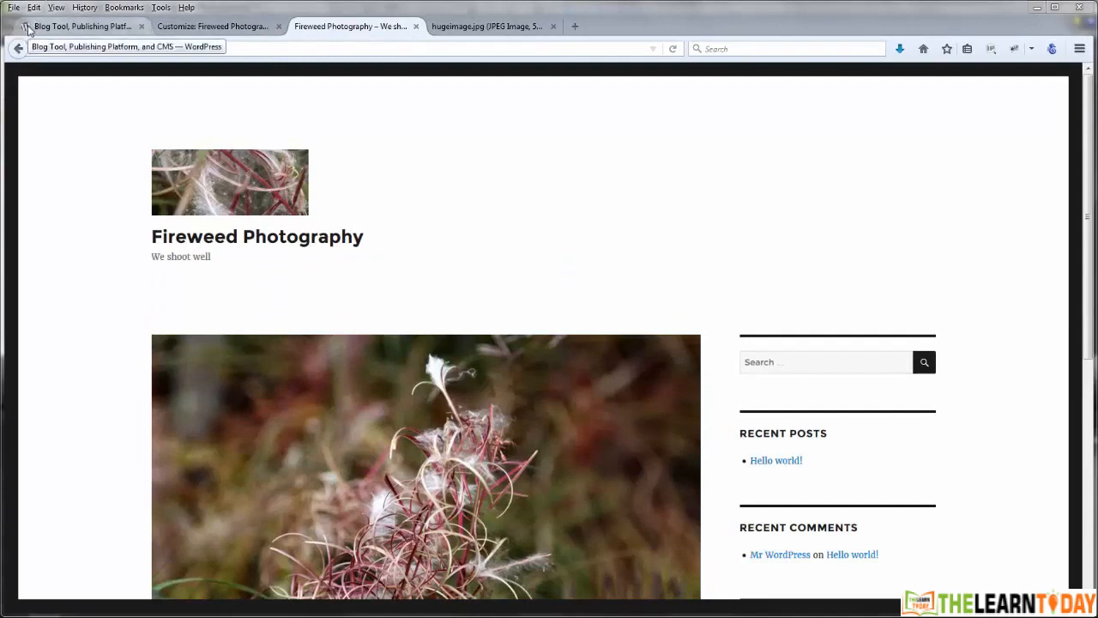
# Review the site icon requirements in the customizer, switch to Photoshop and create a new 512 by 512 pixel document
pyautogui.click(206, 28)
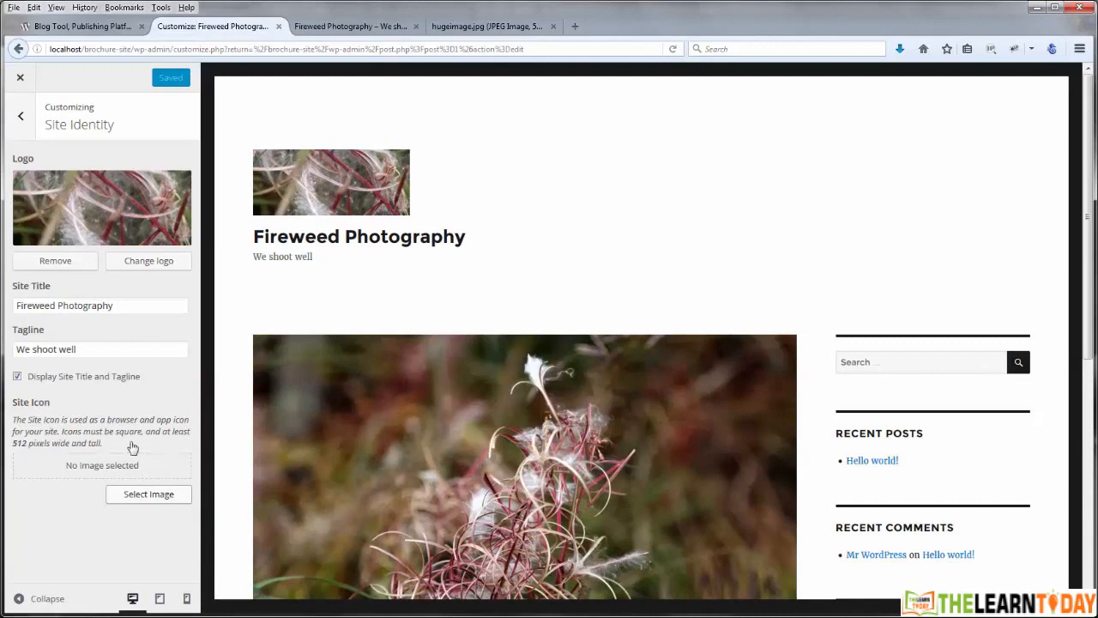
pyautogui.click(334, 617)
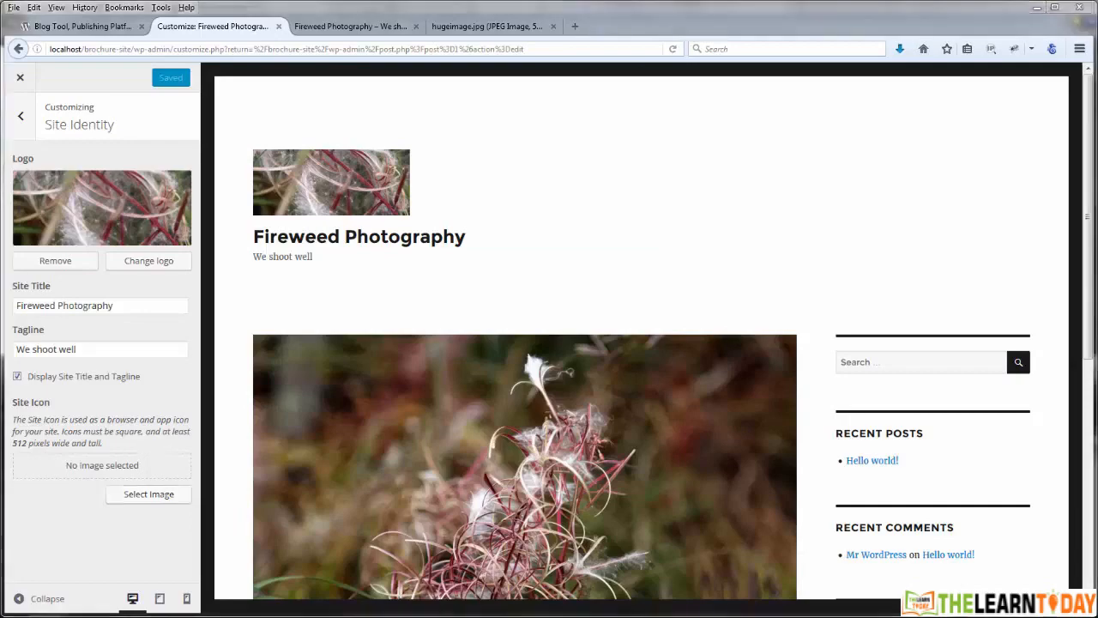
pyautogui.click(39, 11)
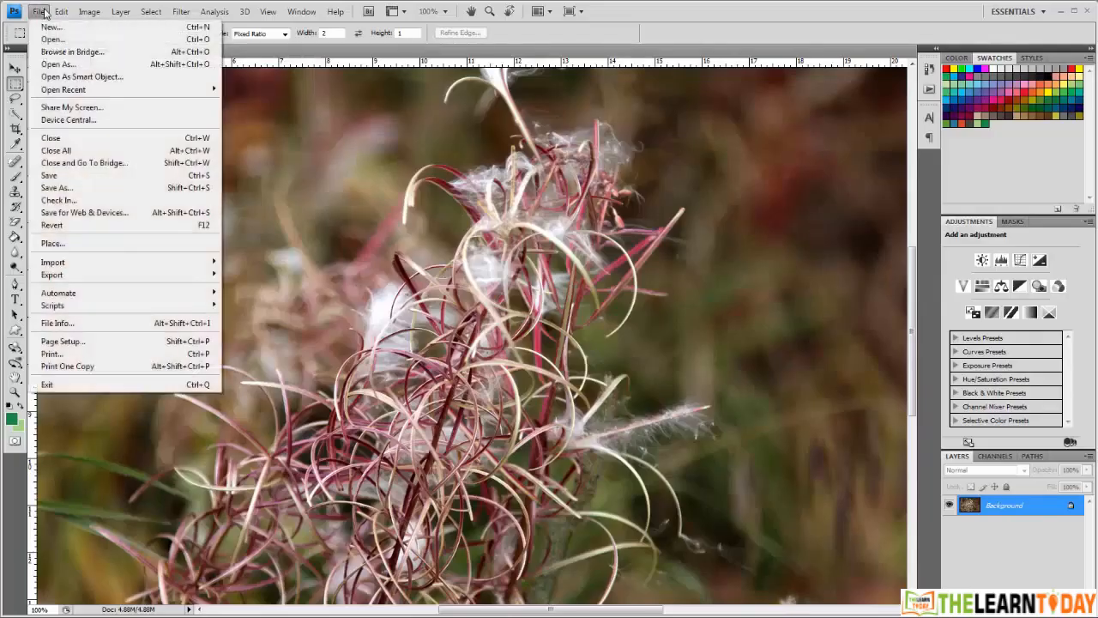
pyautogui.click(49, 27)
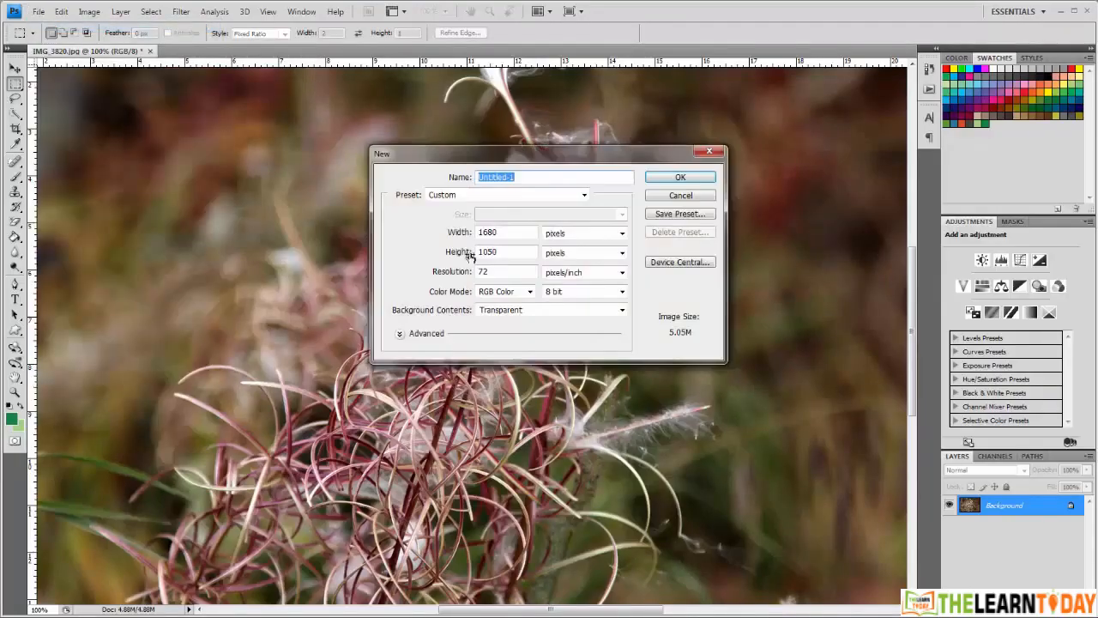
pyautogui.moveTo(500, 232); pyautogui.dragTo(451, 235)
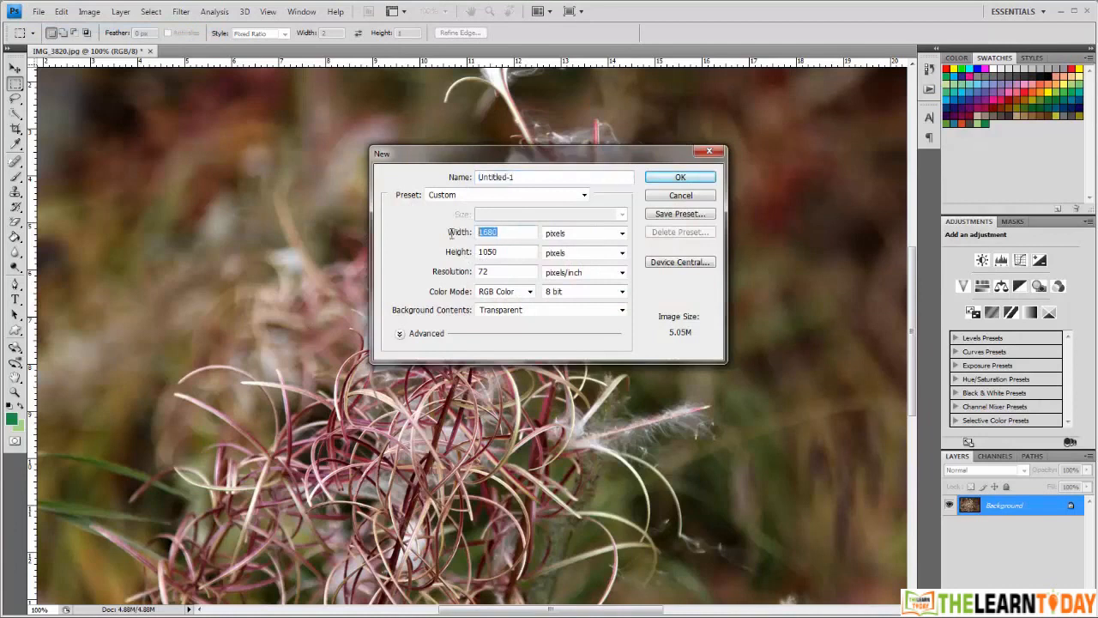
pyautogui.write('512')
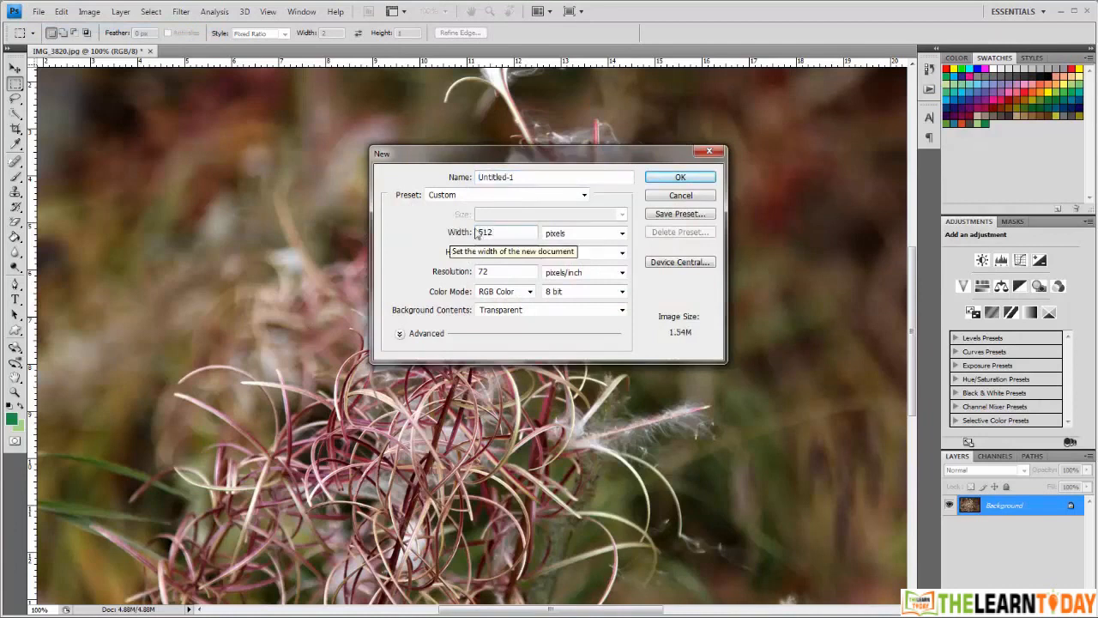
pyautogui.moveTo(504, 253); pyautogui.dragTo(464, 252)
pyautogui.write('512')
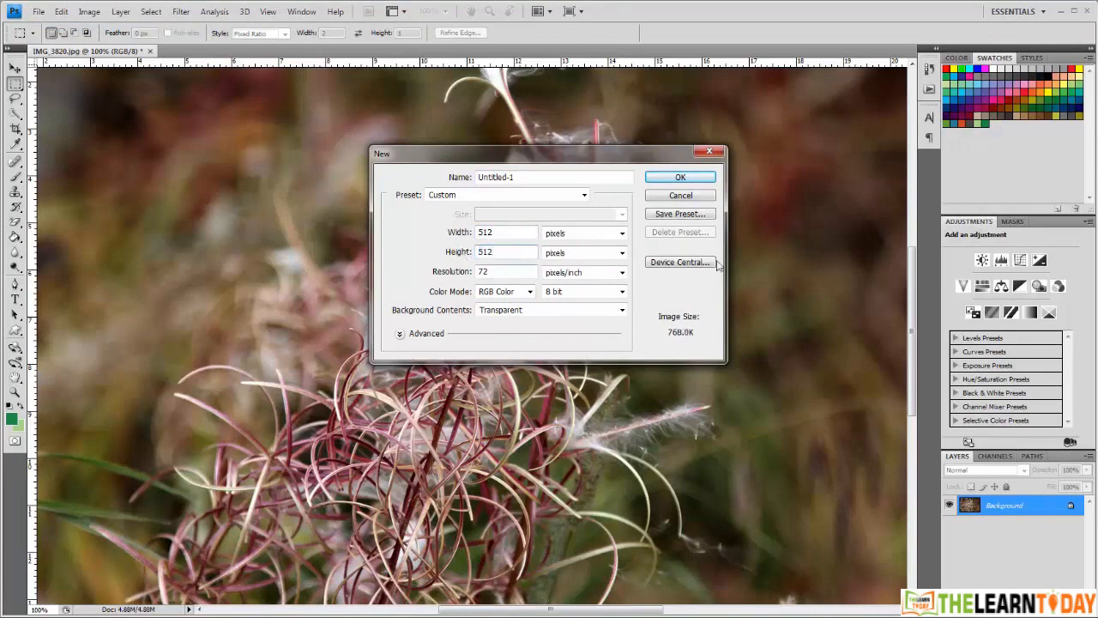
pyautogui.click(693, 177)
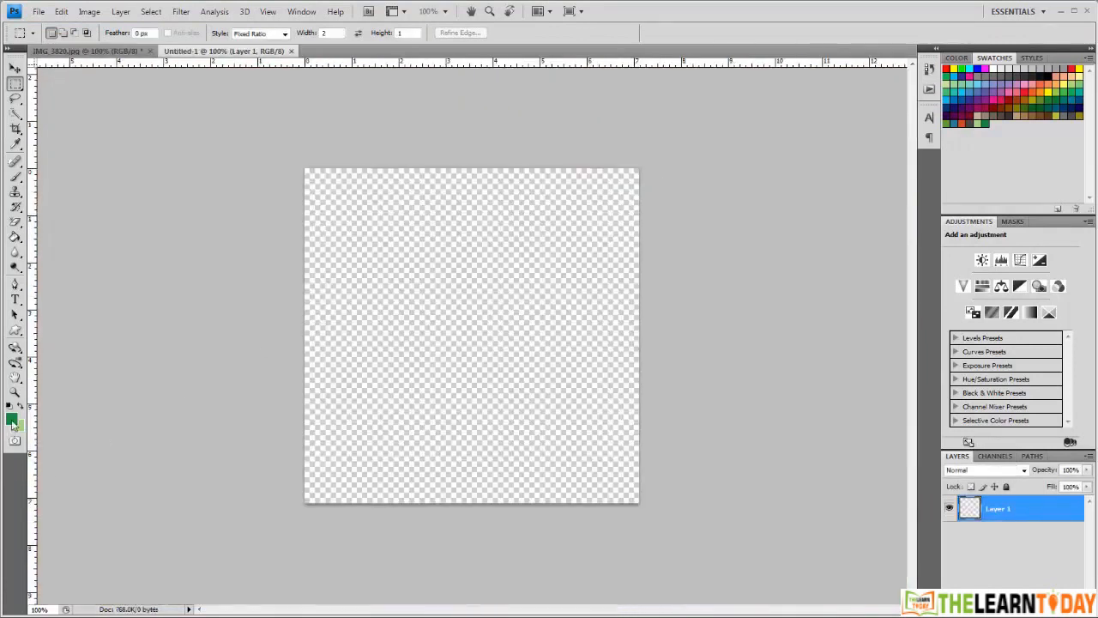
# Fill the empty canvas with the green foreground colour #118241 using the Paint Bucket
pyautogui.click(14, 238)
pyautogui.click(12, 422)
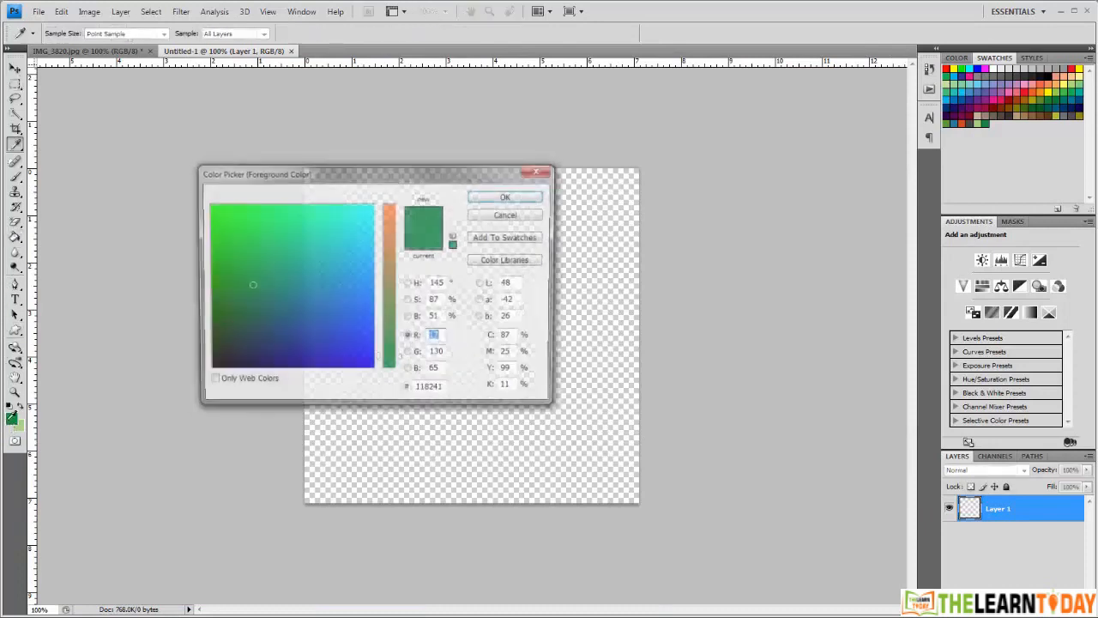
pyautogui.click(520, 200)
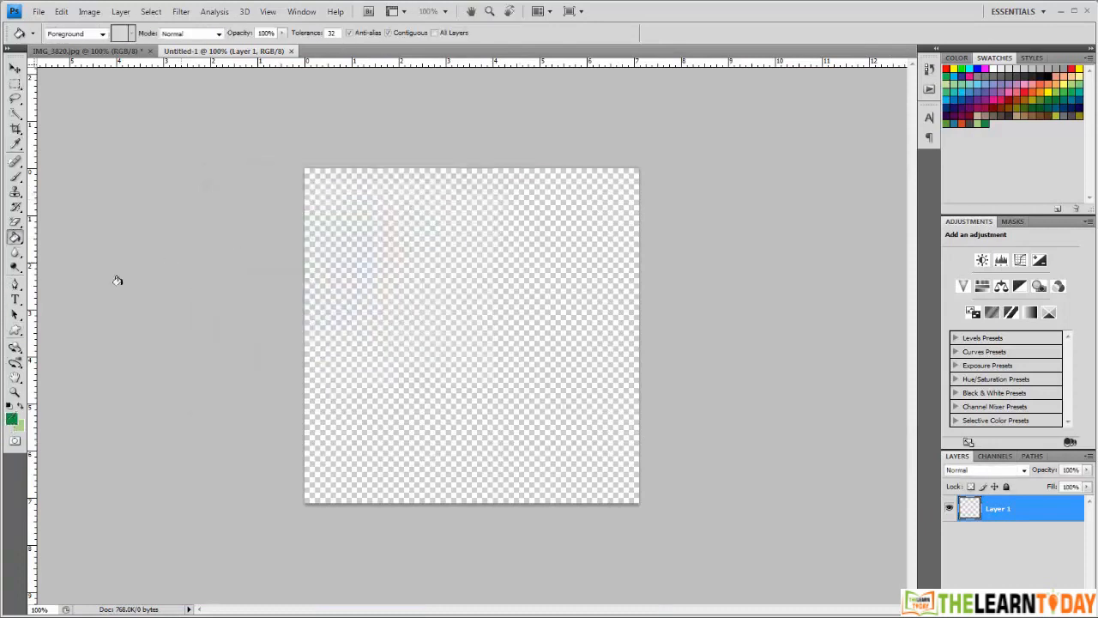
pyautogui.click(473, 280)
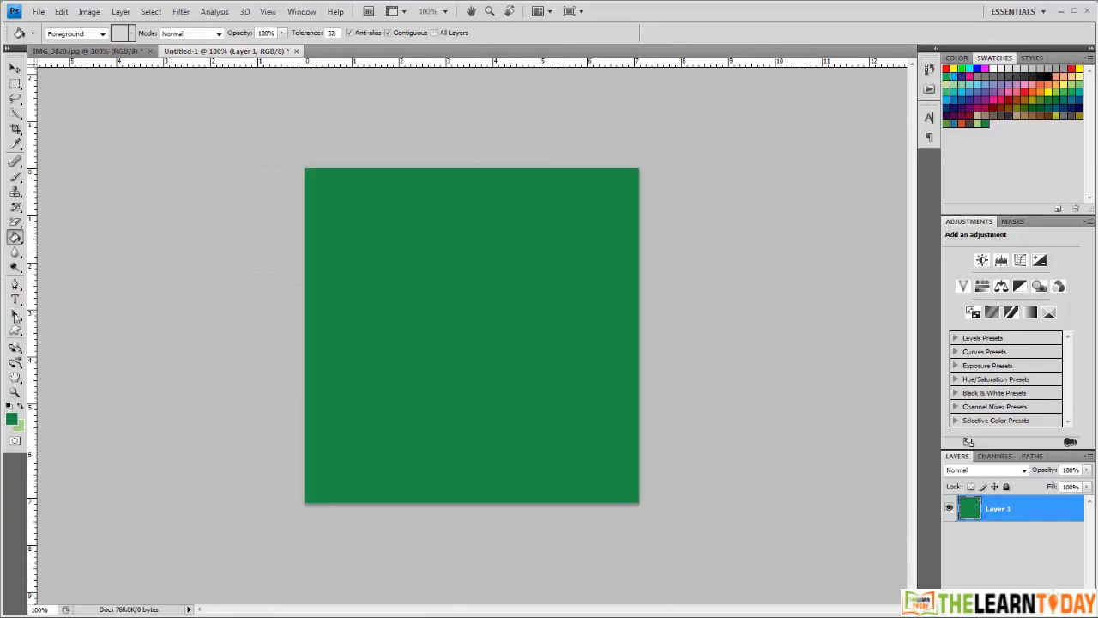
# Set the Type tool's text colour to black
pyautogui.click(15, 298)
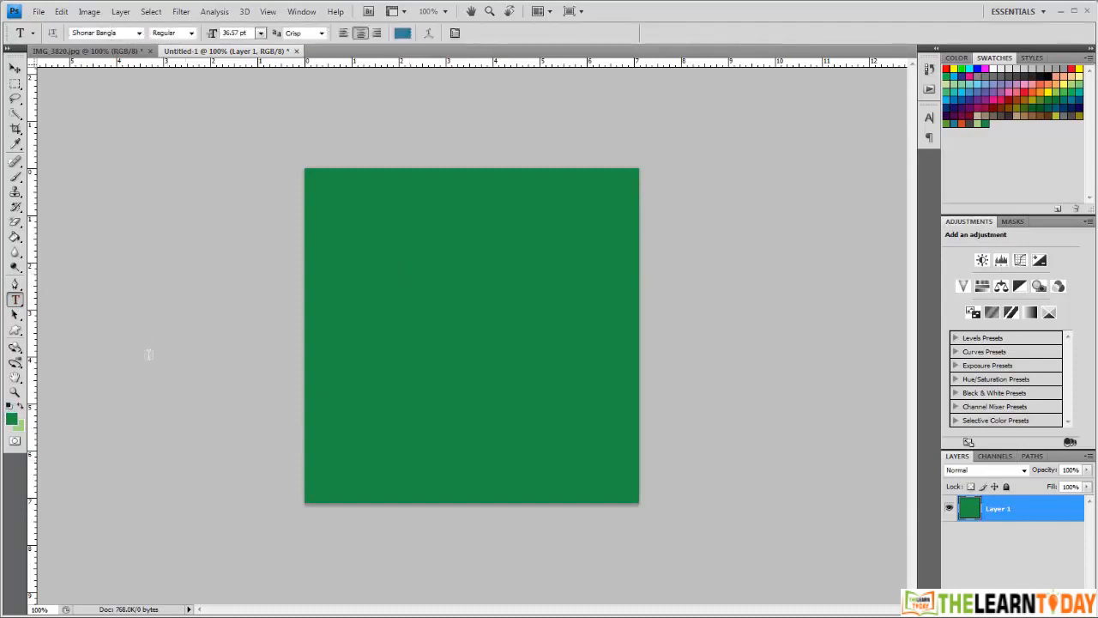
pyautogui.click(402, 33)
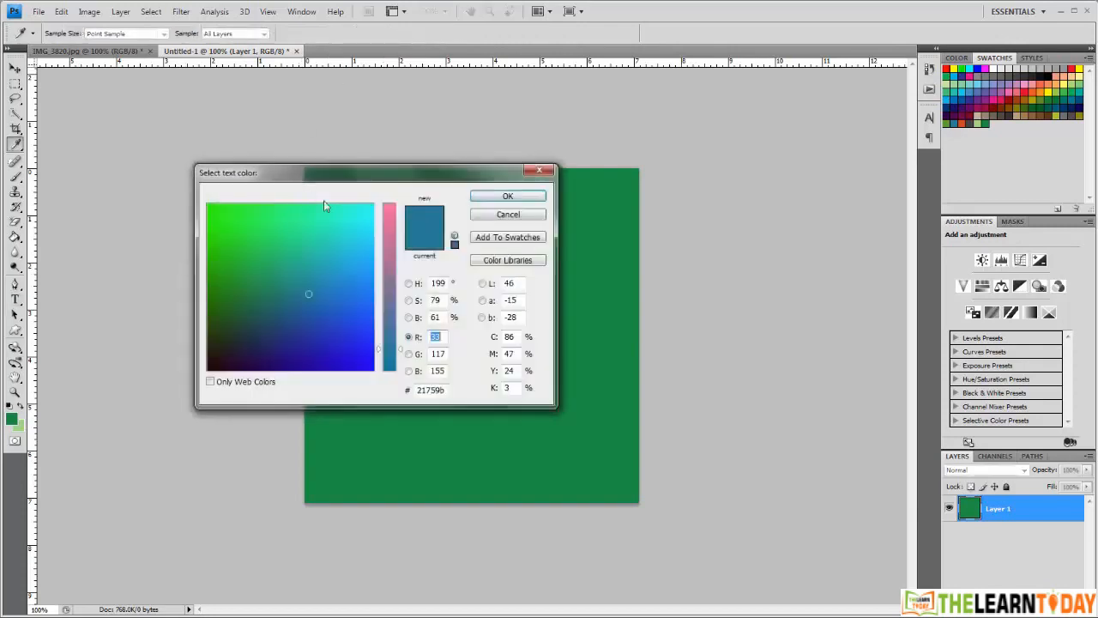
pyautogui.click(208, 370)
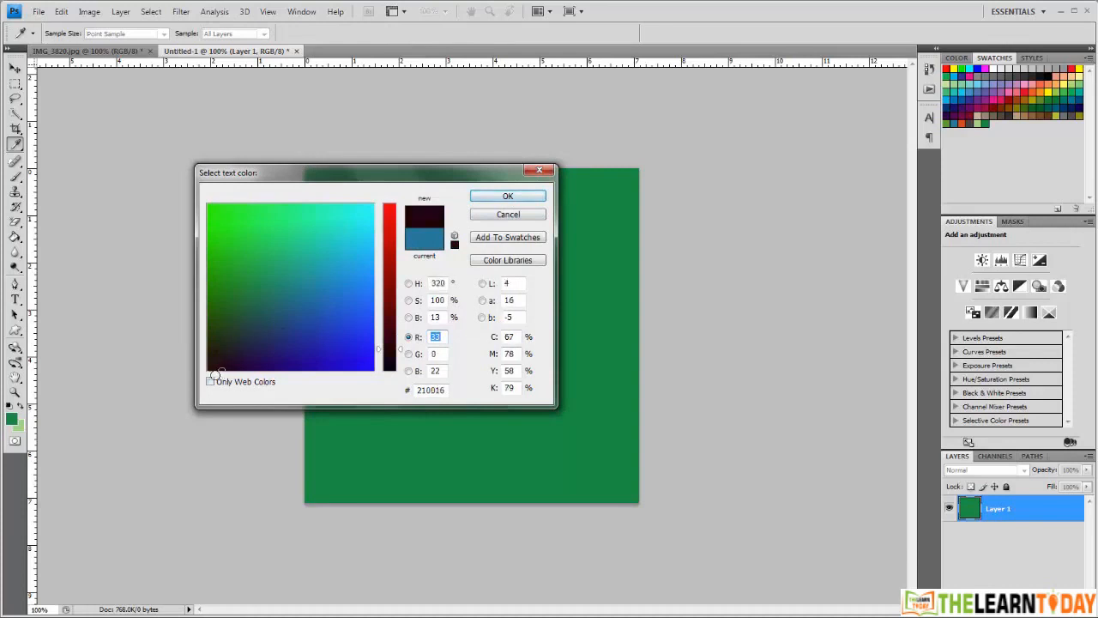
pyautogui.press('Return')
pyautogui.click(15, 299)
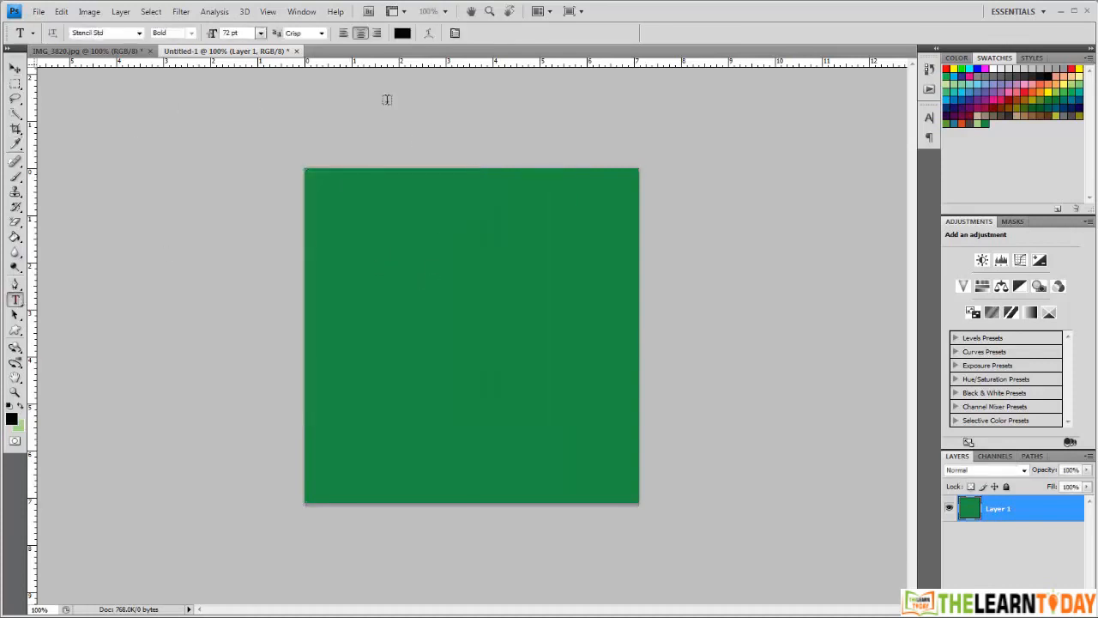
# Choose the Tw Cen MT Condensed font and add the letter F near the middle of the green square
pyautogui.click(138, 34)
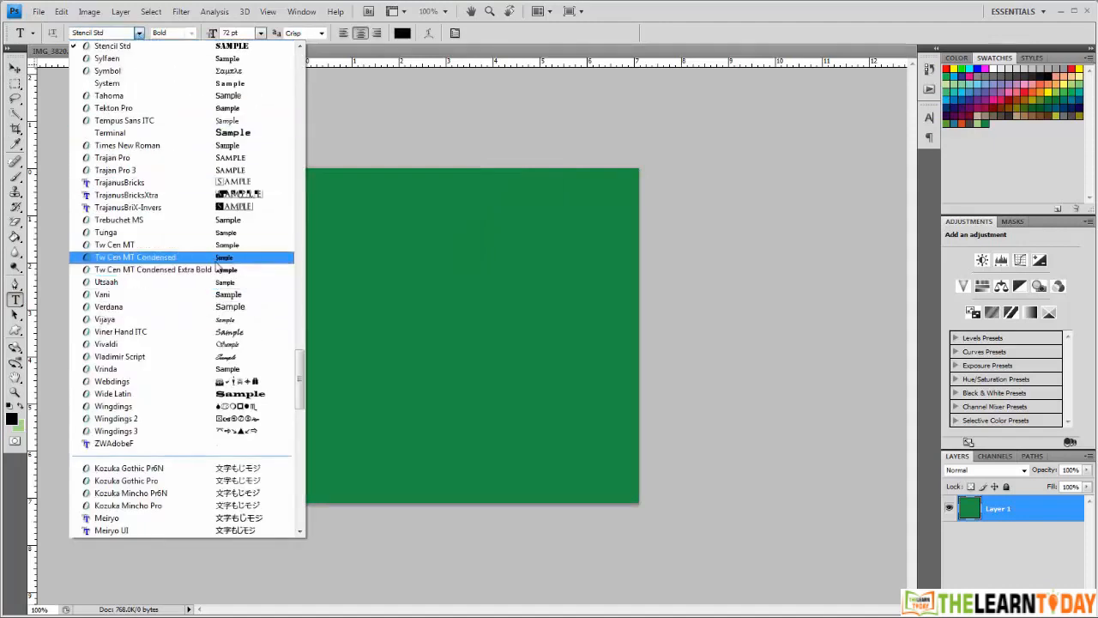
pyautogui.click(214, 259)
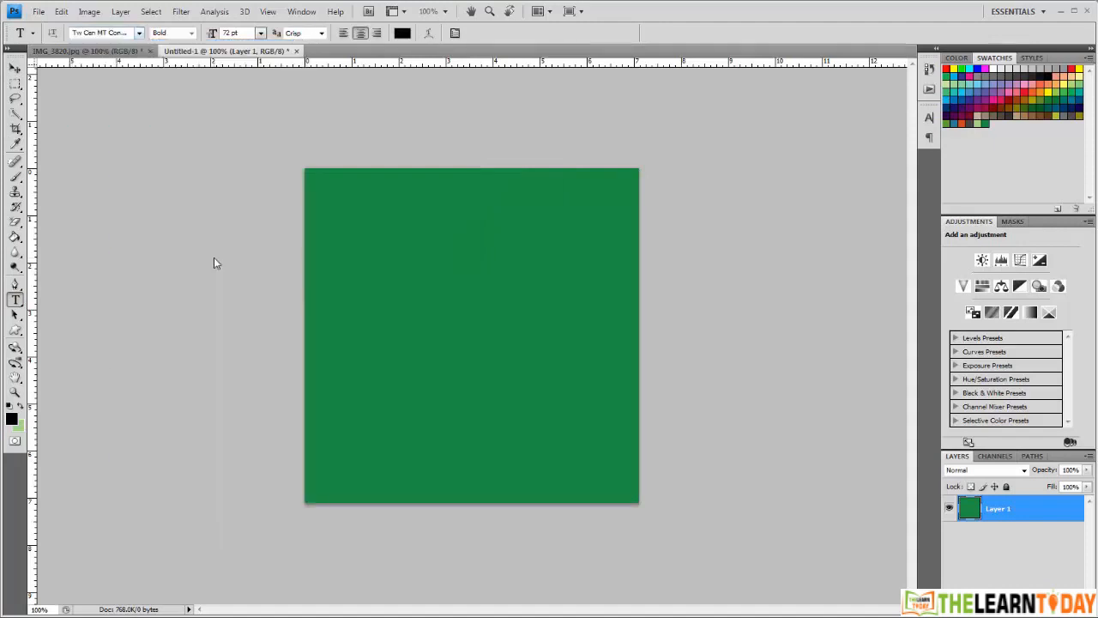
pyautogui.click(429, 337)
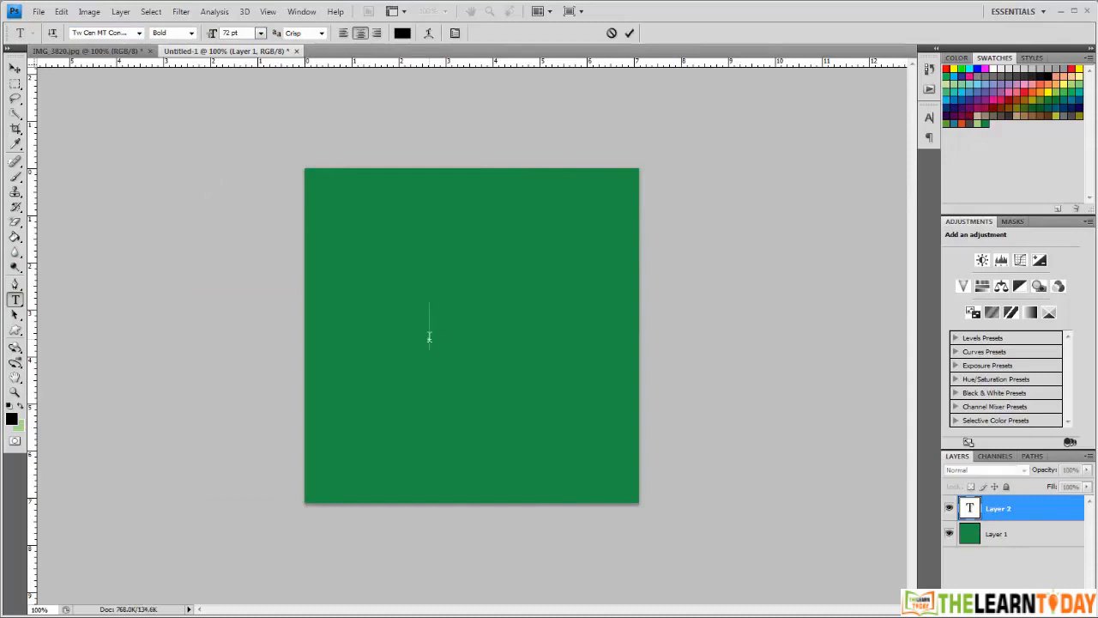
pyautogui.write('F')
# Select the letter F and change its text colour to white
pyautogui.moveTo(437, 324); pyautogui.dragTo(424, 328)
pyautogui.click(402, 32)
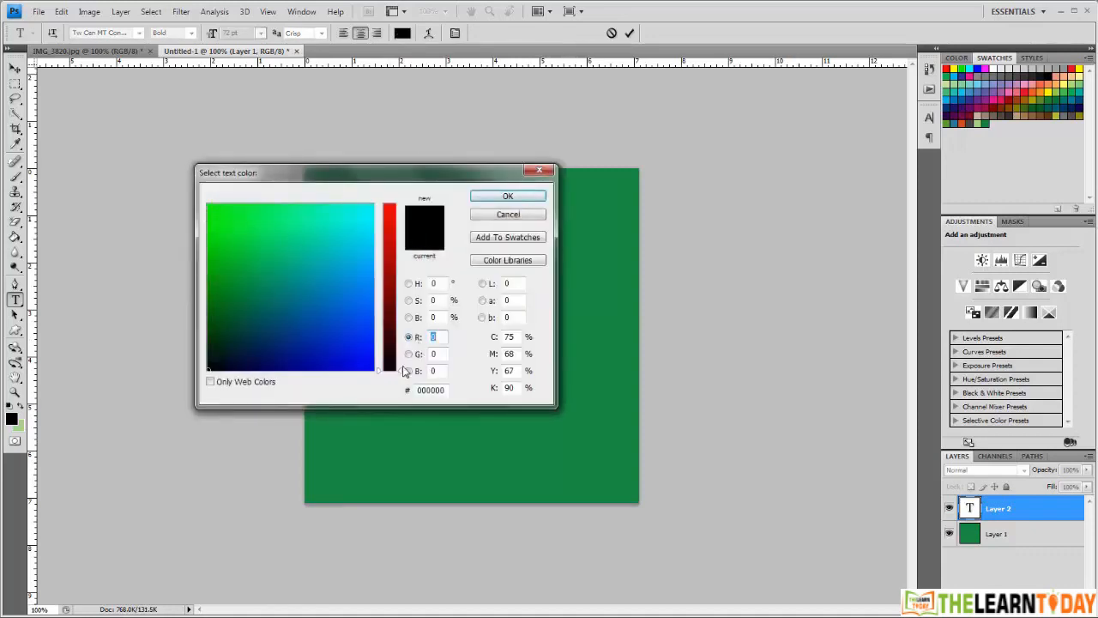
pyautogui.click(409, 283)
pyautogui.click(205, 207)
pyautogui.click(509, 198)
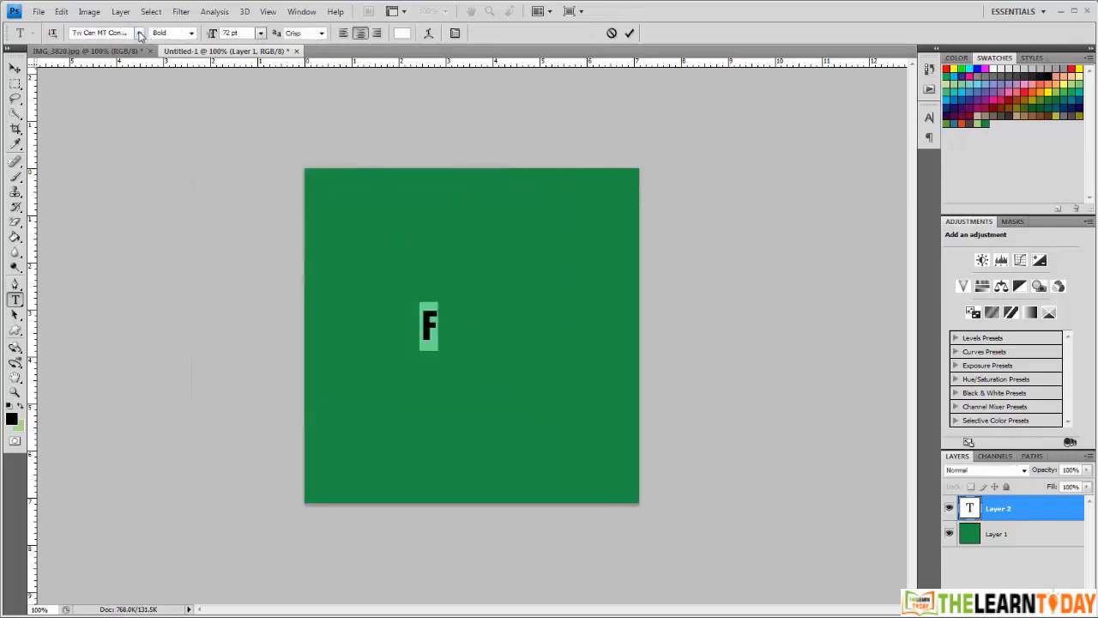
# Change the selected letter's font to Viner Hand ITC and commit the text
pyautogui.click(139, 33)
pyautogui.click(233, 121)
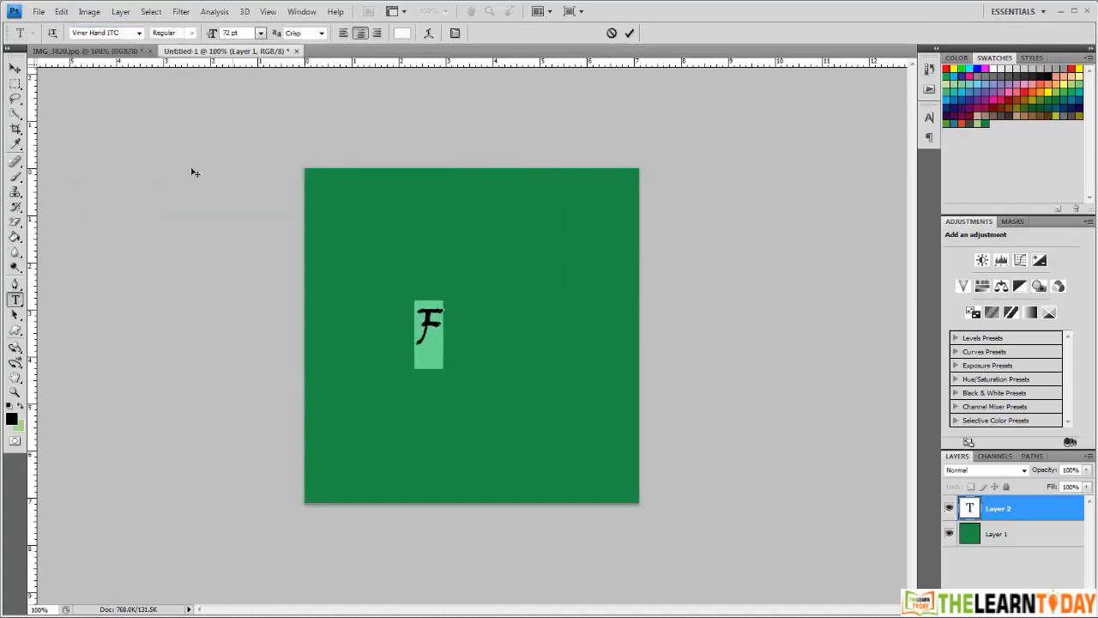
pyautogui.click(15, 68)
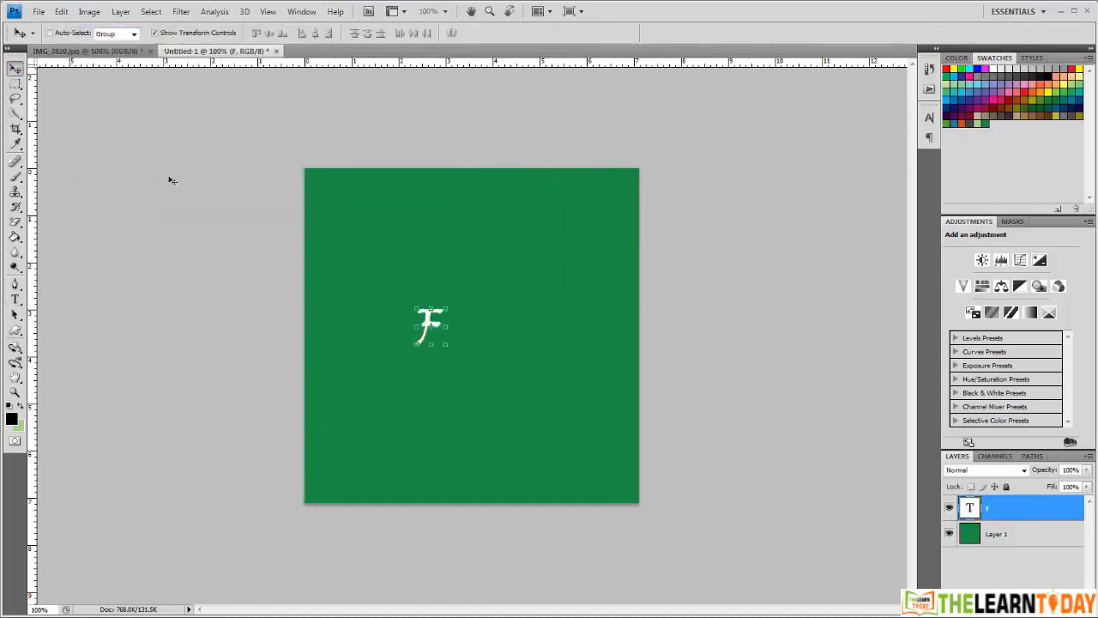
# Set the letter F to 400 pt and move it to the centre of the green square
pyautogui.click(16, 299)
pyautogui.click(414, 327)
pyautogui.moveTo(414, 327); pyautogui.dragTo(443, 331)
pyautogui.click(260, 34)
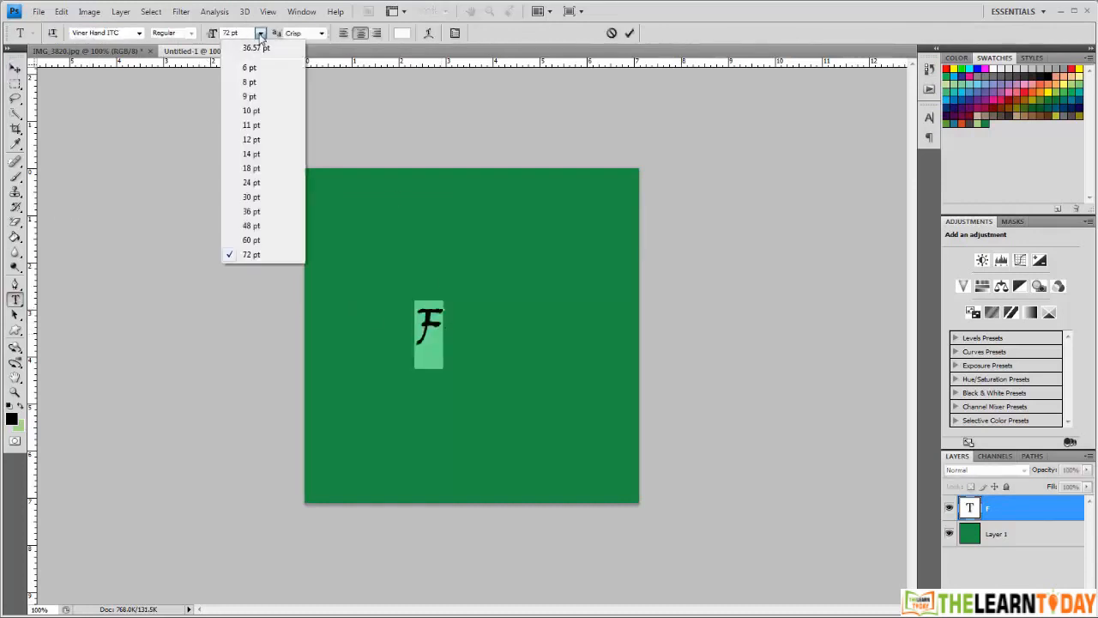
pyautogui.click(260, 38)
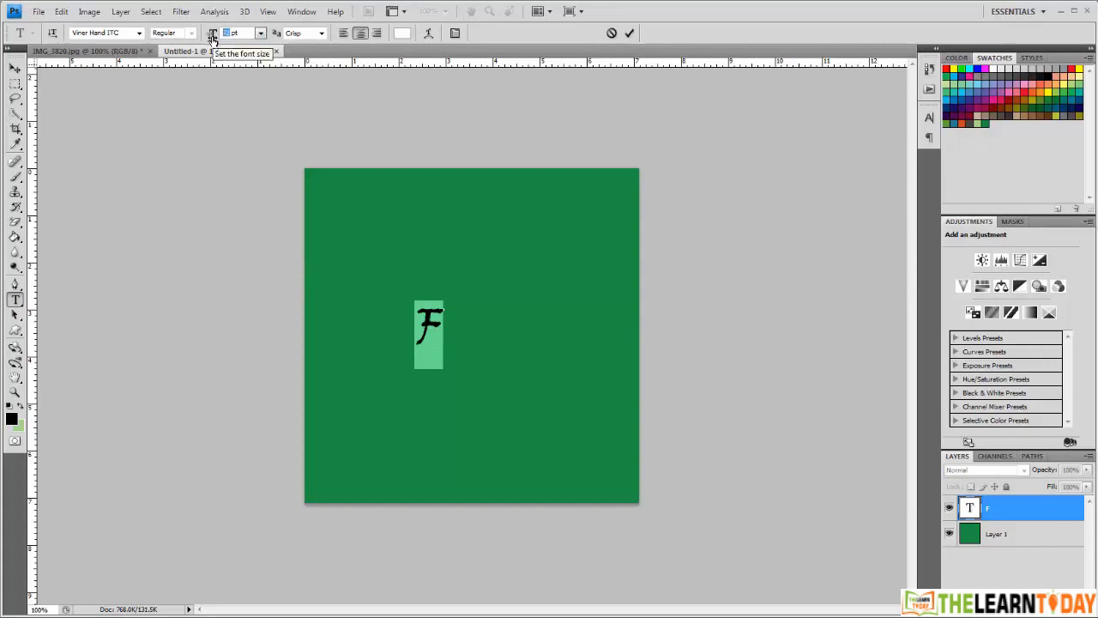
pyautogui.write('400')
pyautogui.click(15, 69)
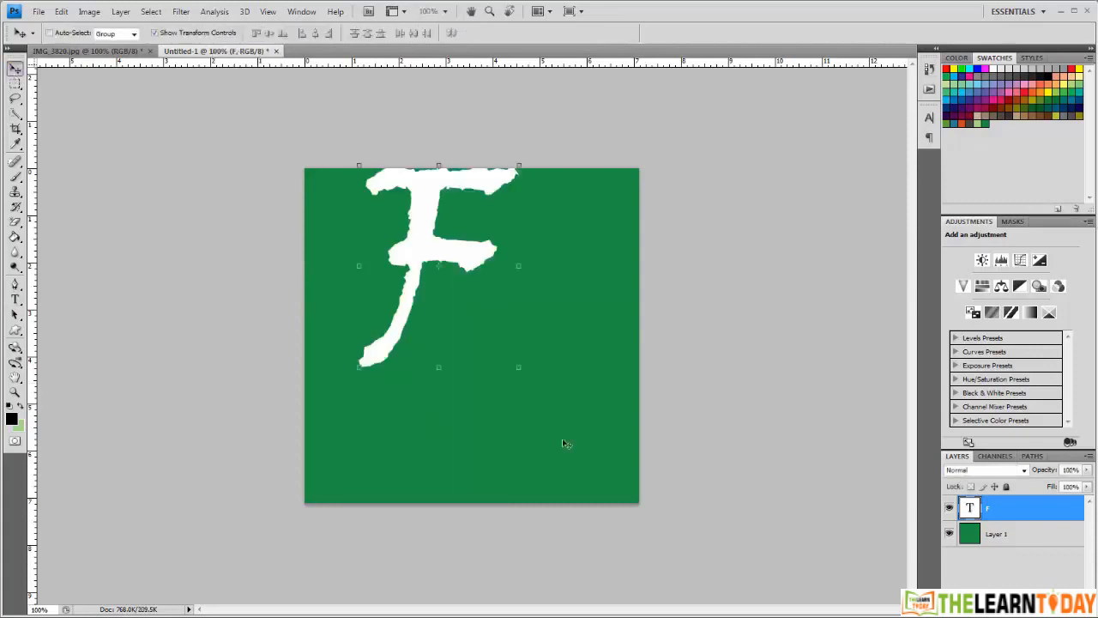
pyautogui.moveTo(518, 472); pyautogui.dragTo(532, 546)
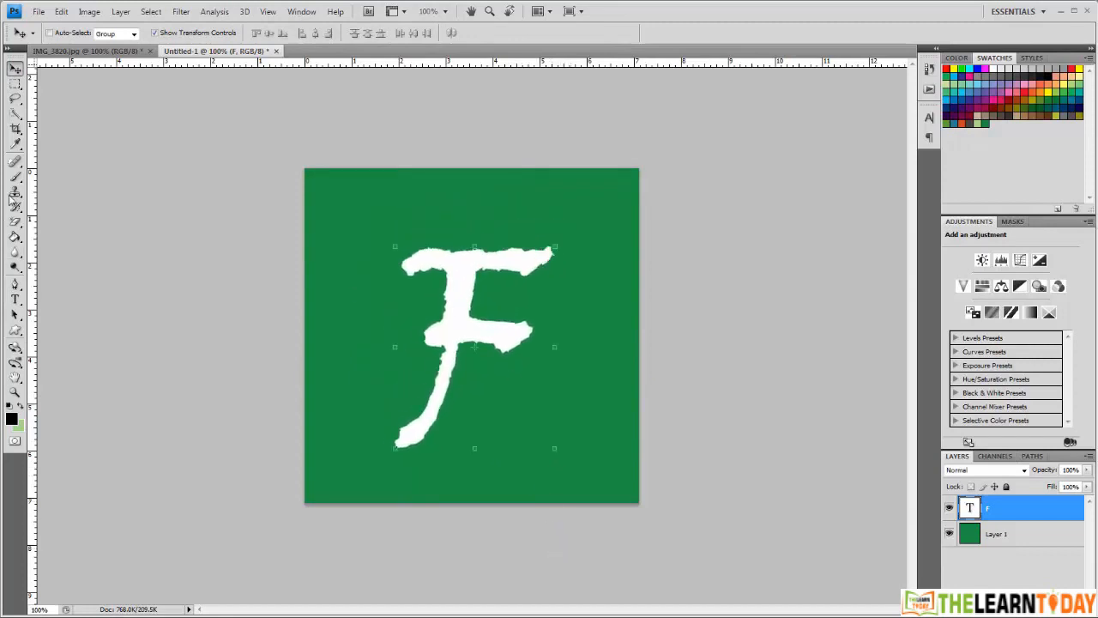
# Enlarge the letter F to 600 pt so it nearly fills the square, and commit the text
pyautogui.click(15, 299)
pyautogui.doubleClick(429, 332)
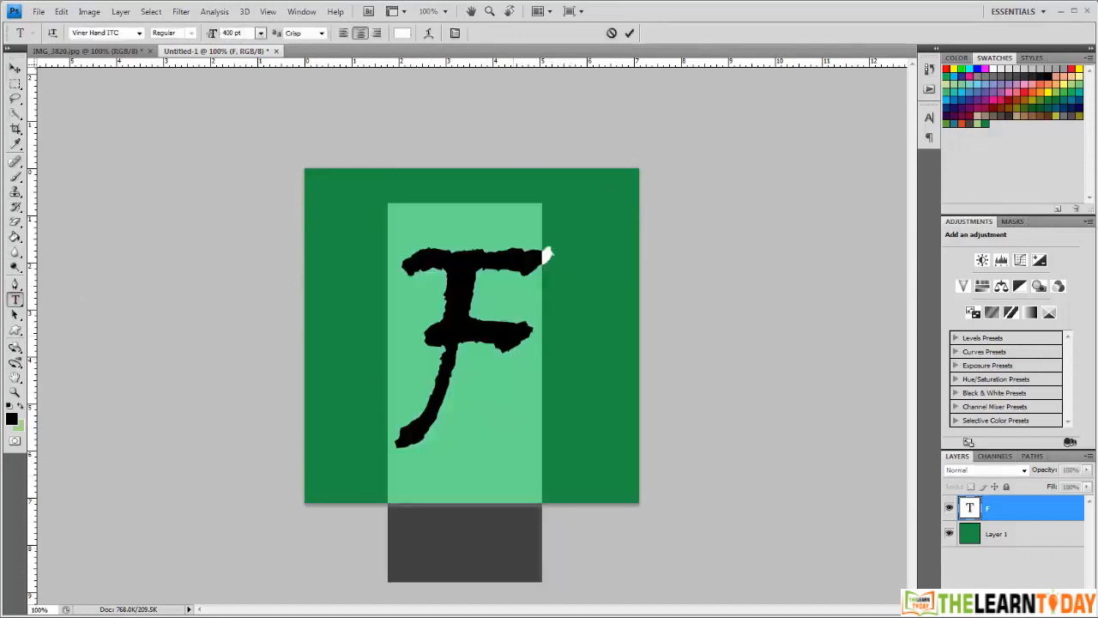
pyautogui.moveTo(227, 33); pyautogui.dragTo(219, 35)
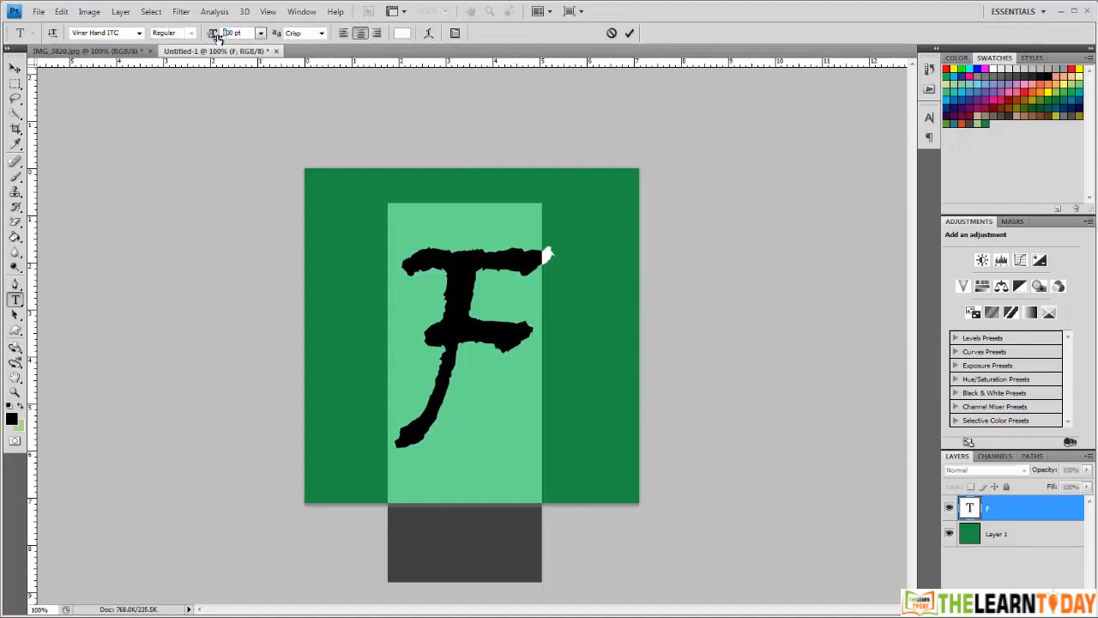
pyautogui.write('6')
pyautogui.press('Return')
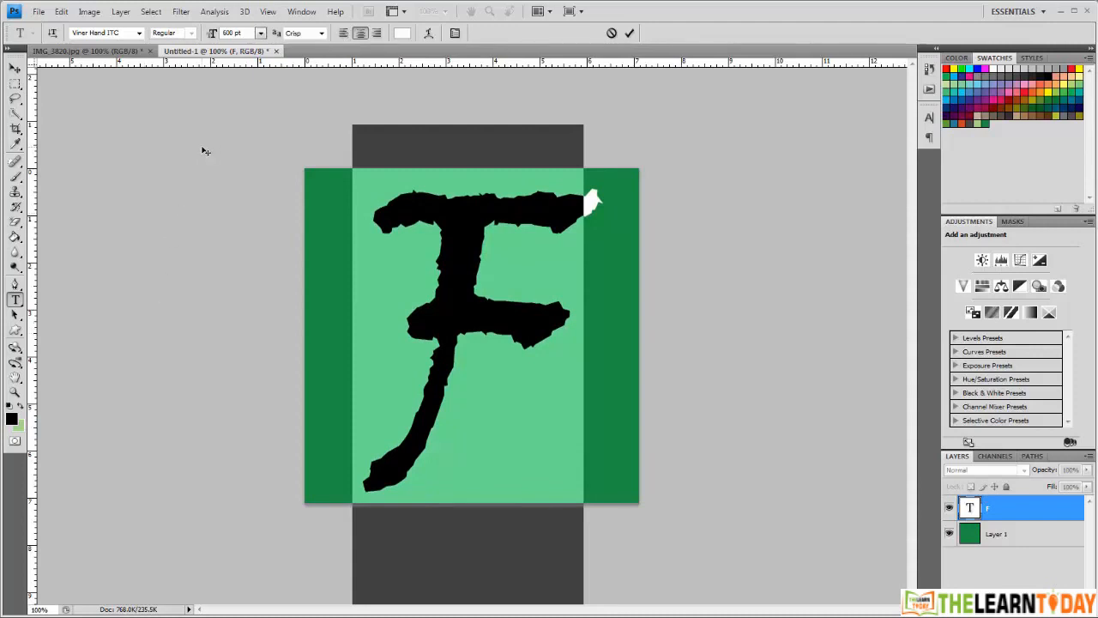
pyautogui.click(14, 69)
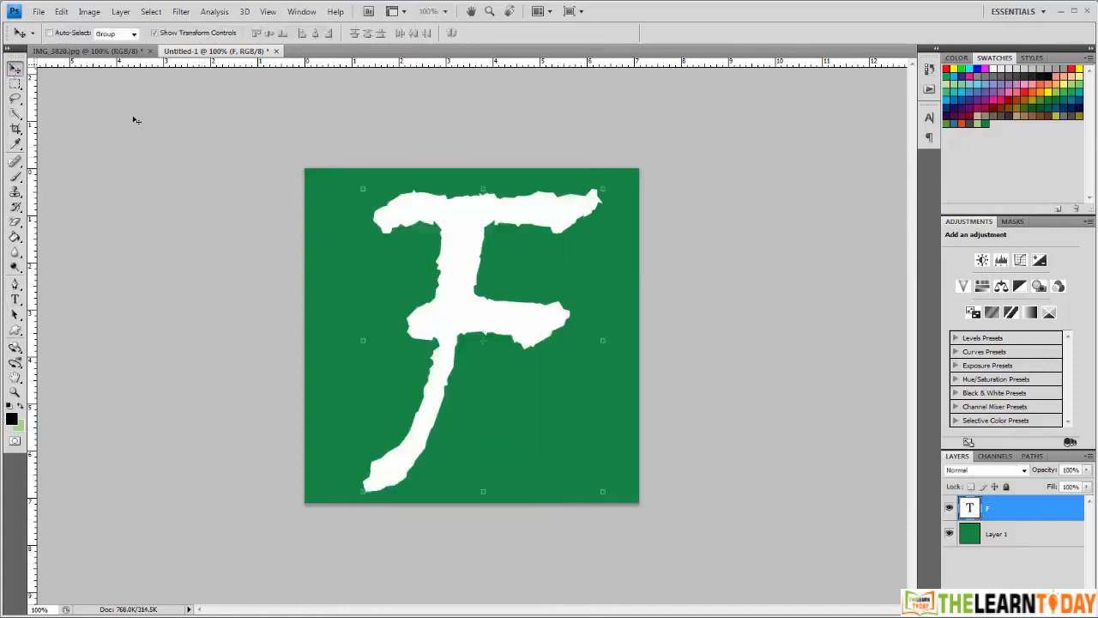
# Save the green F image for web as a PNG-8 file named icon in the Brochure Site folder
pyautogui.click(38, 12)
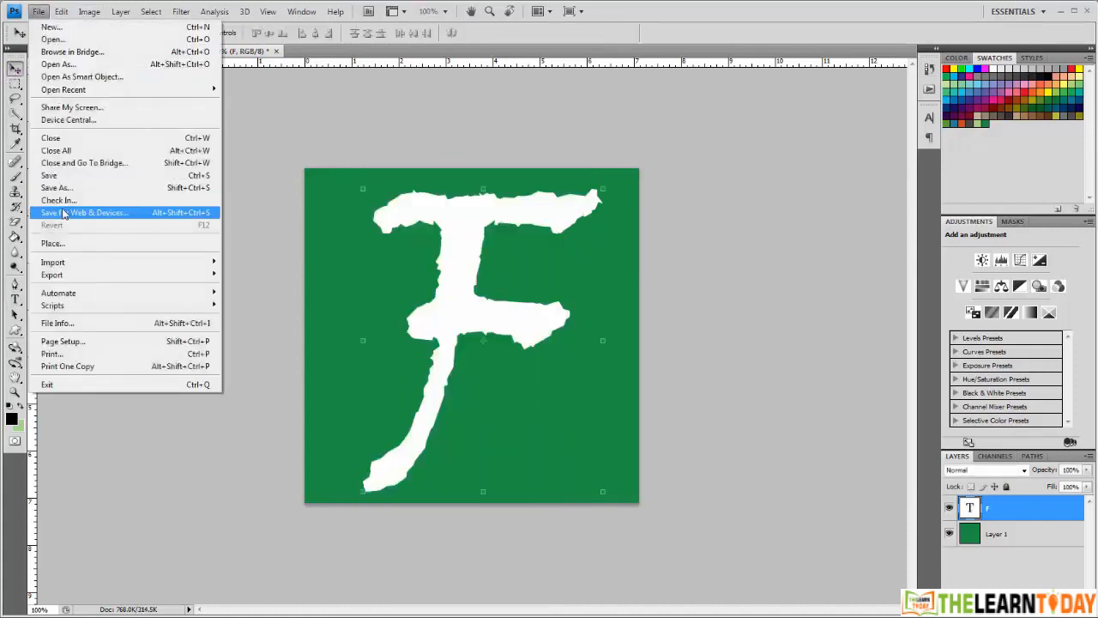
pyautogui.click(86, 212)
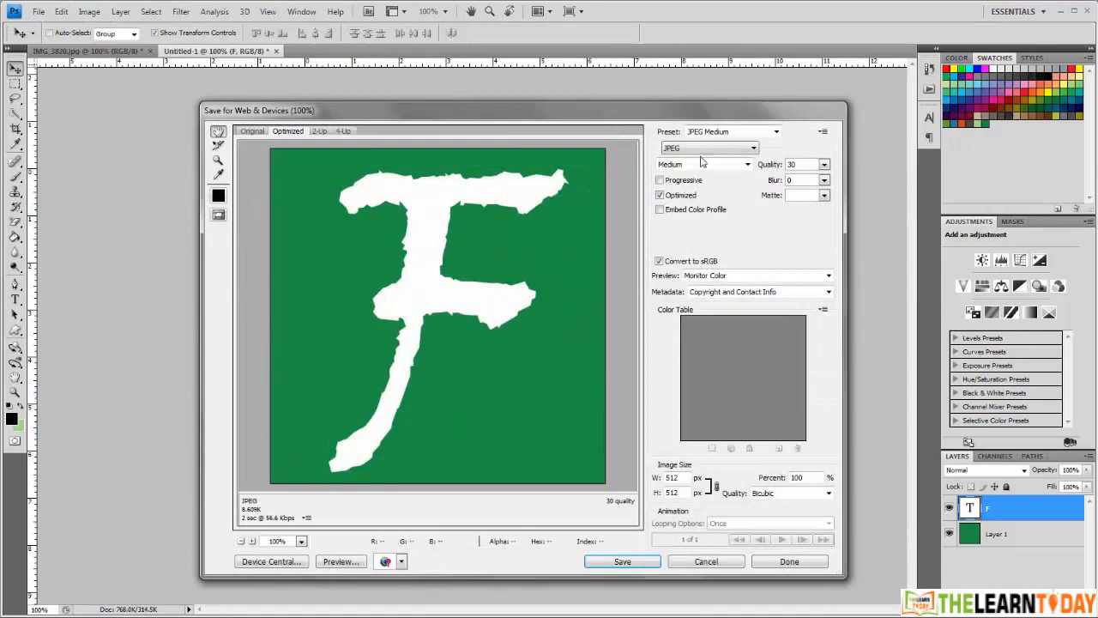
pyautogui.click(704, 151)
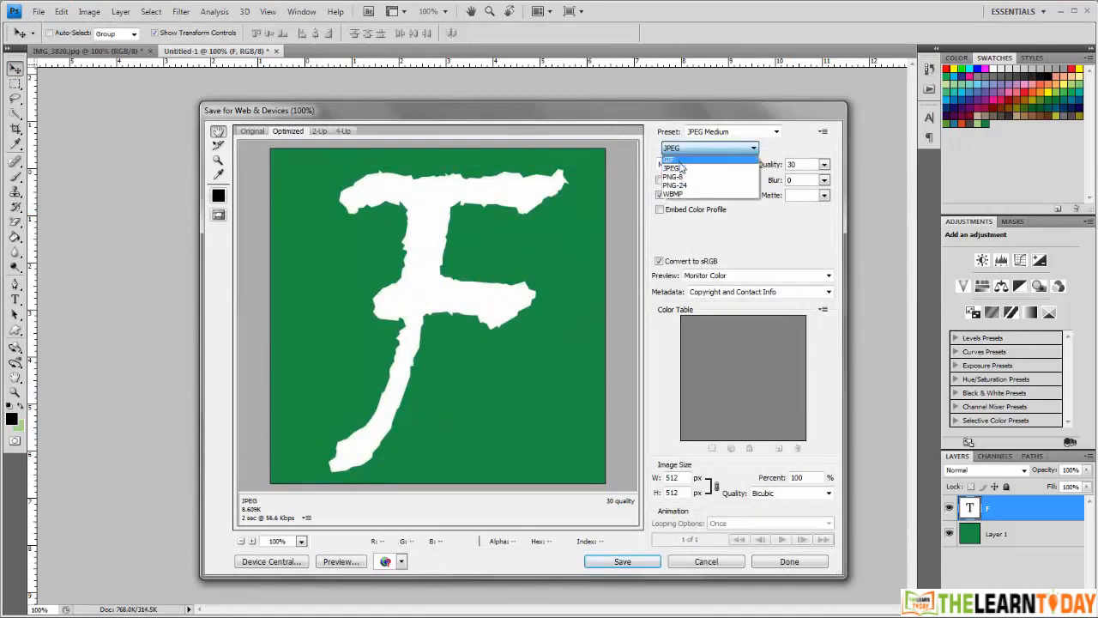
pyautogui.click(678, 176)
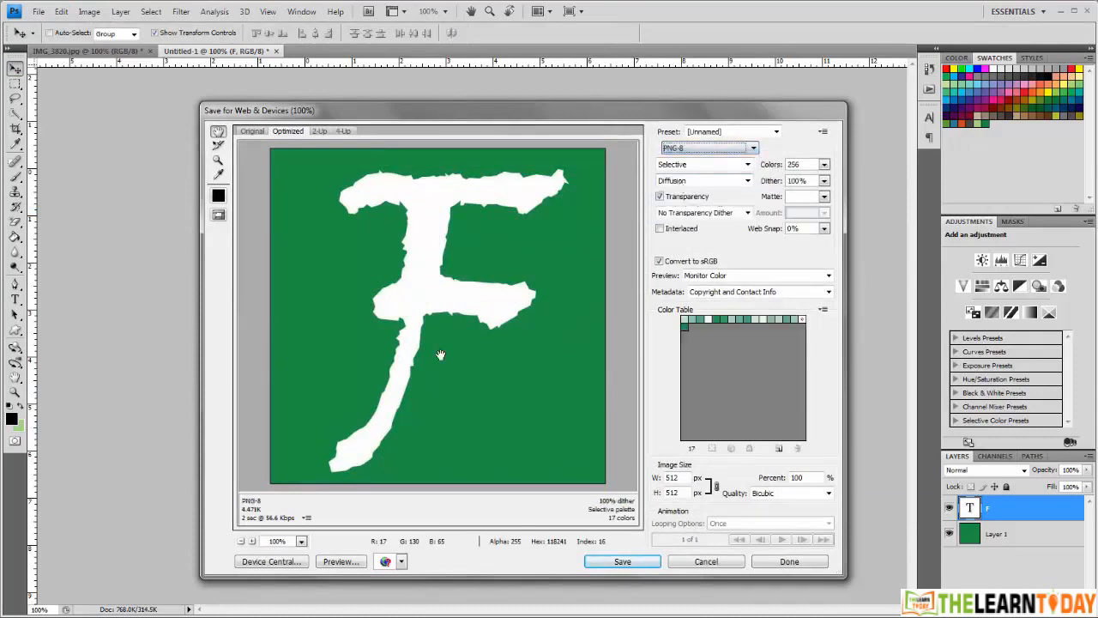
pyautogui.click(622, 562)
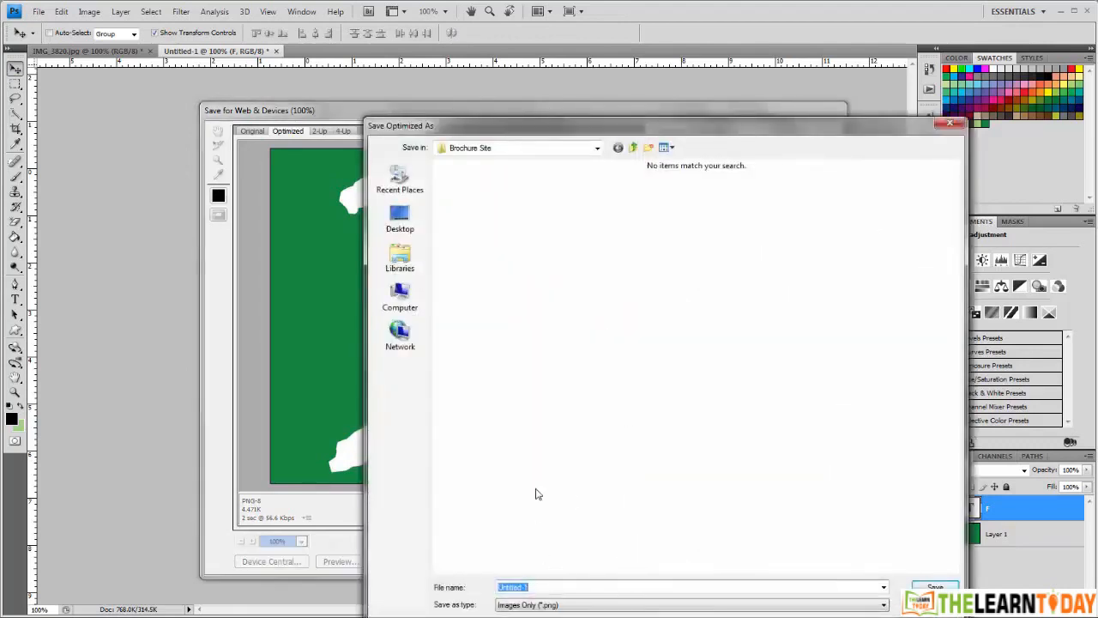
pyautogui.write('c')
pyautogui.write('con')
pyautogui.click(936, 587)
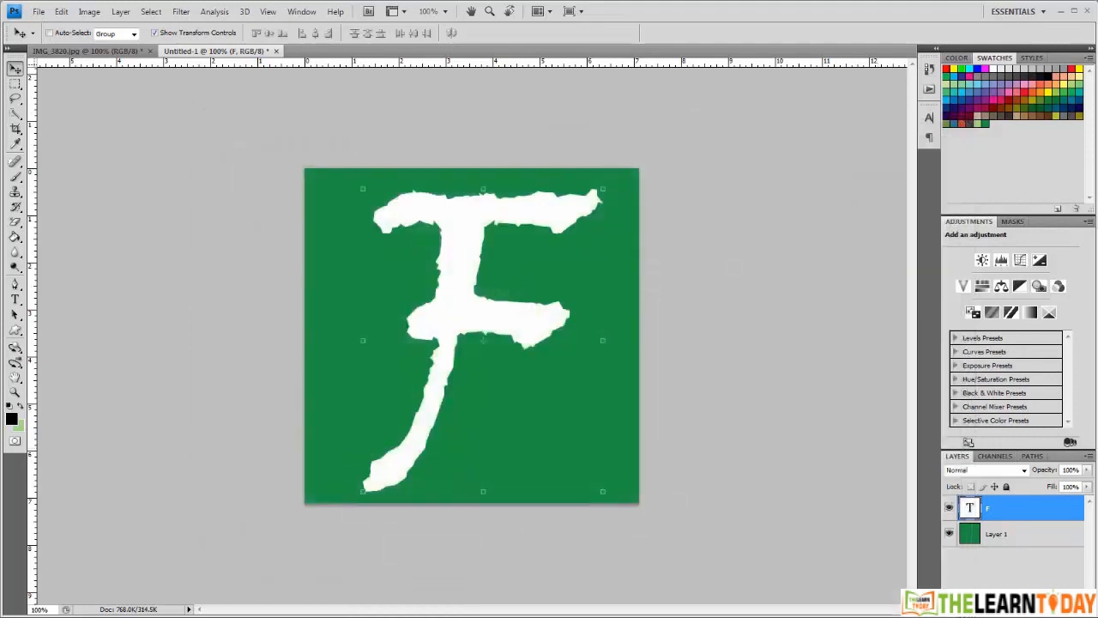
# Switch to the WordPress Customizer in the browser, upload the icon file and select it as the site icon
pyautogui.moveTo(181, 615)
pyautogui.click(258, 588)
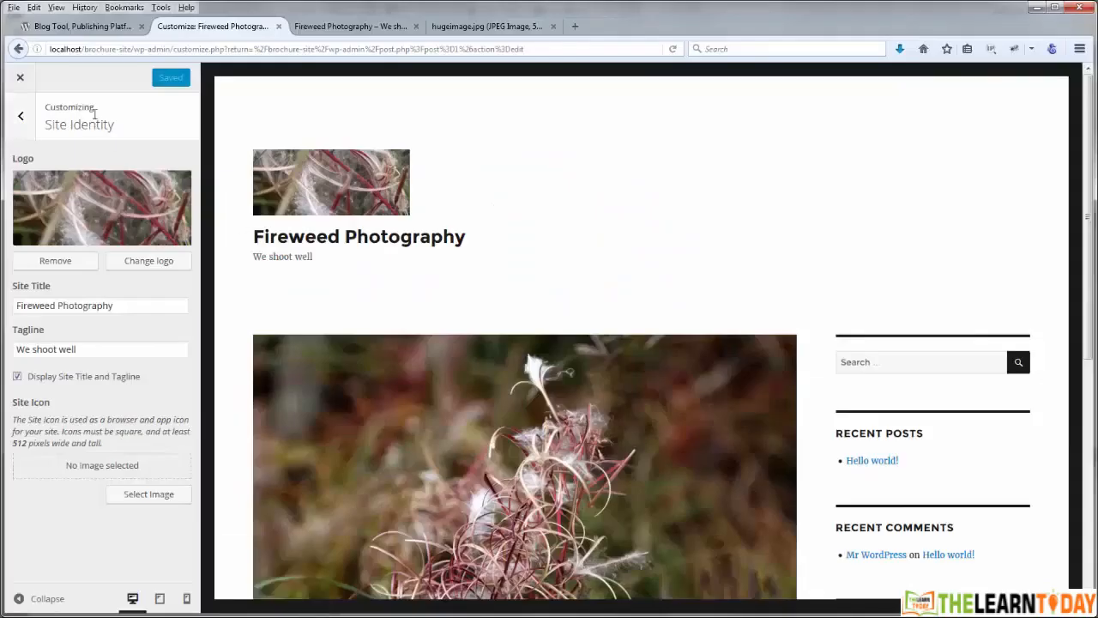
pyautogui.click(147, 496)
pyautogui.click(57, 127)
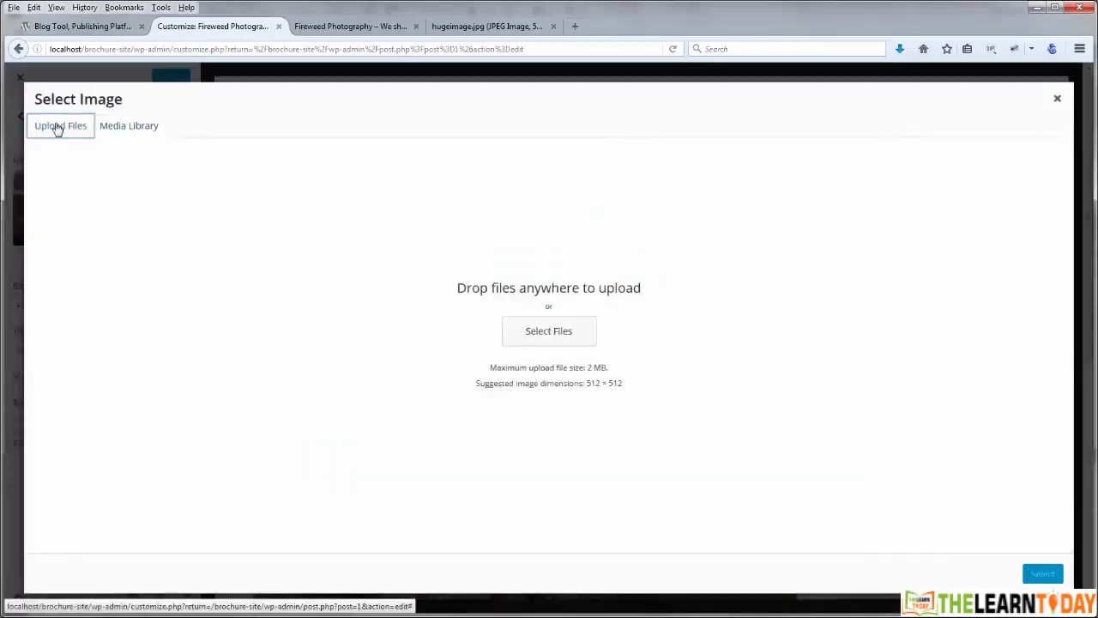
pyautogui.click(549, 339)
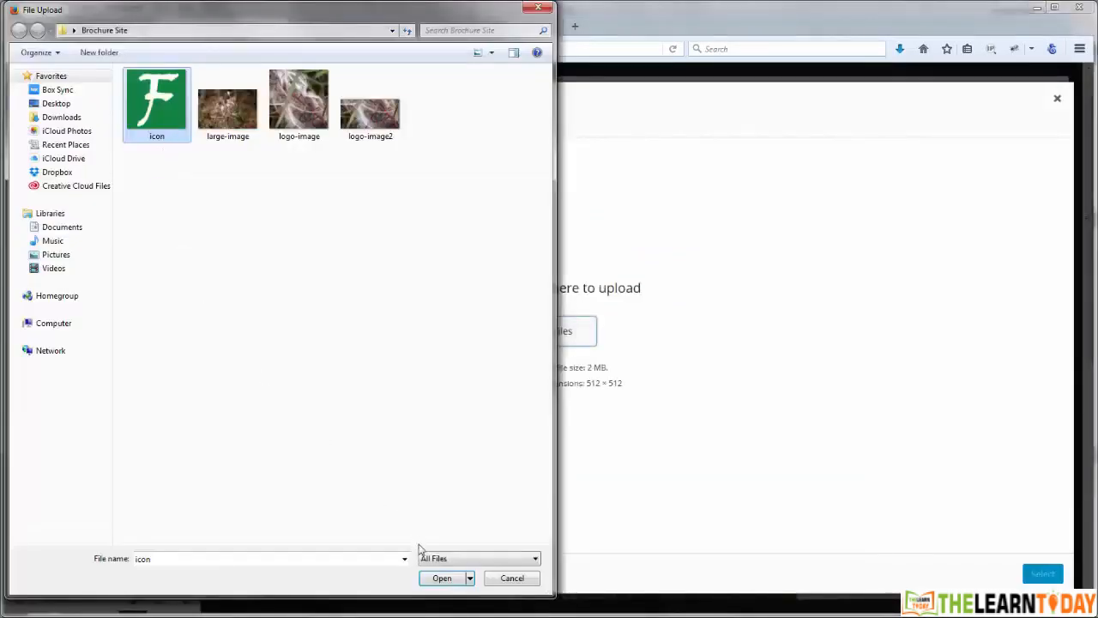
pyautogui.click(445, 579)
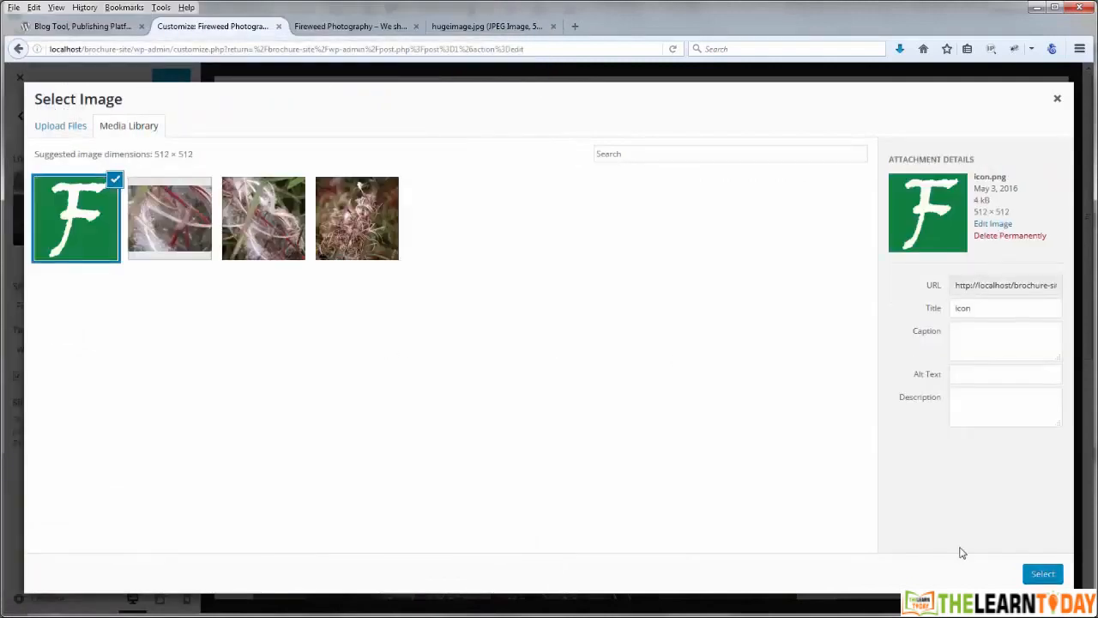
pyautogui.click(1044, 575)
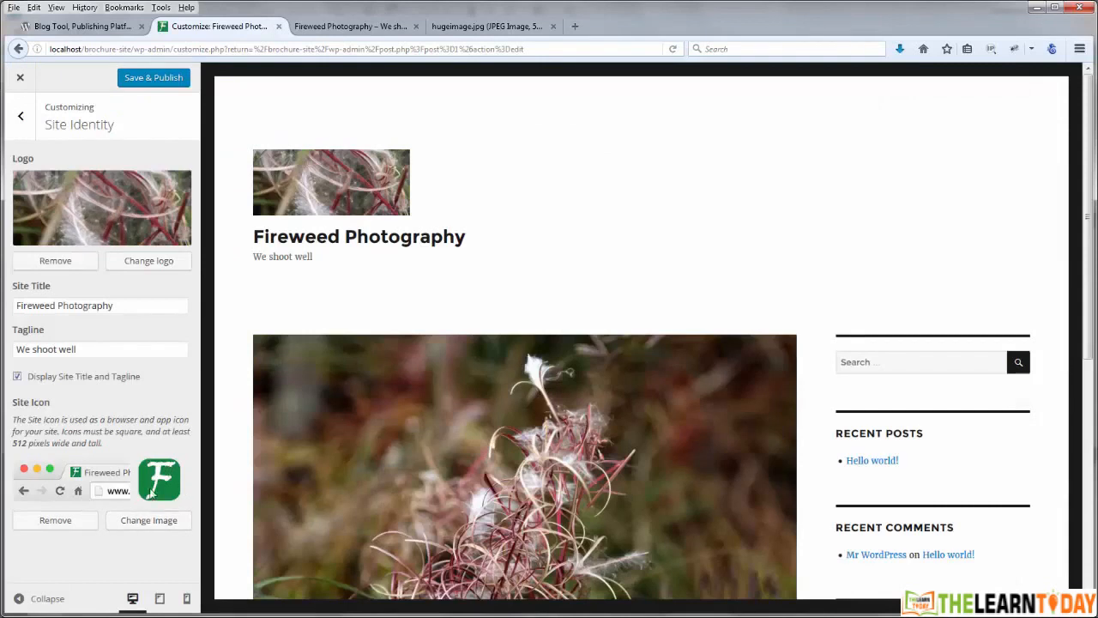
# Save and publish the site identity changes, and reload the live front page
pyautogui.click(145, 83)
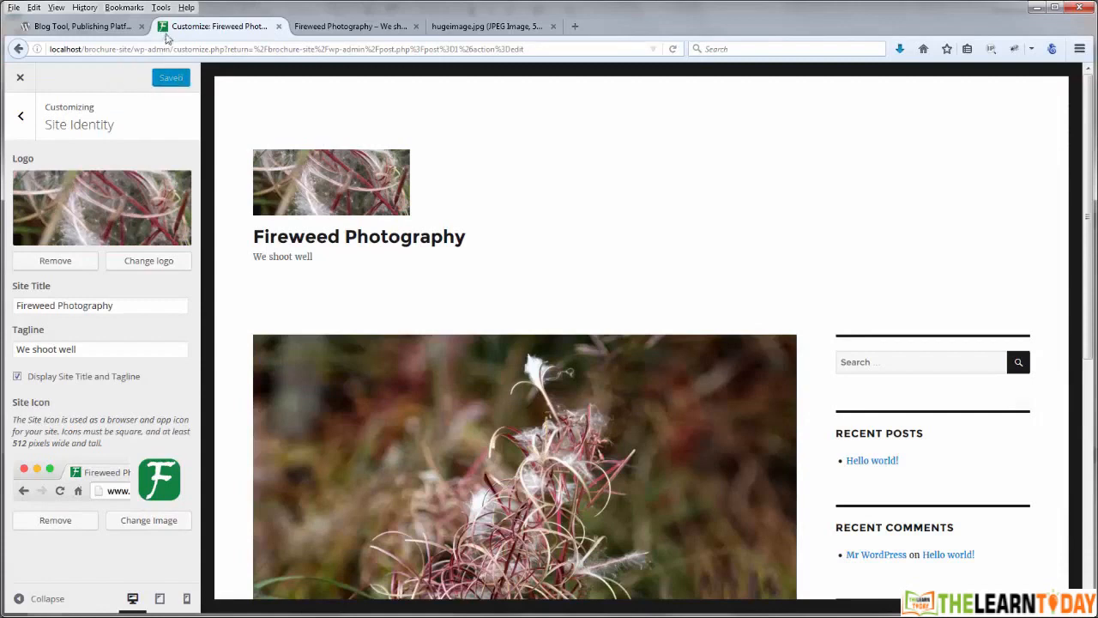
pyautogui.click(350, 26)
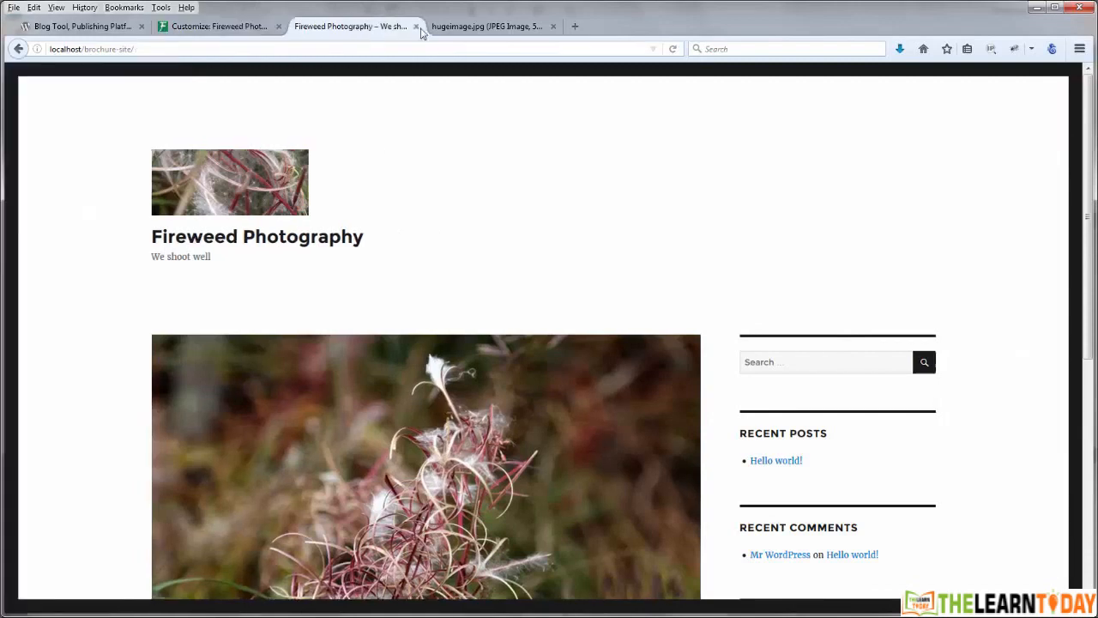
pyautogui.click(674, 51)
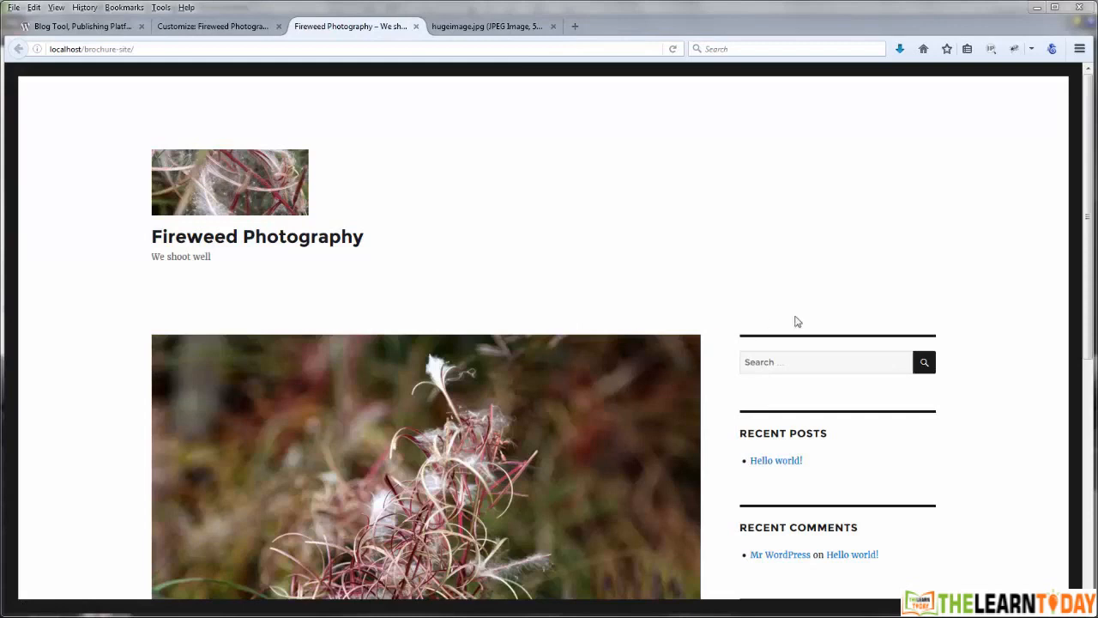
# Open the Hello world! post from the front page's recent posts and examine its title and body text
pyautogui.scroll(-3, 984, 334)
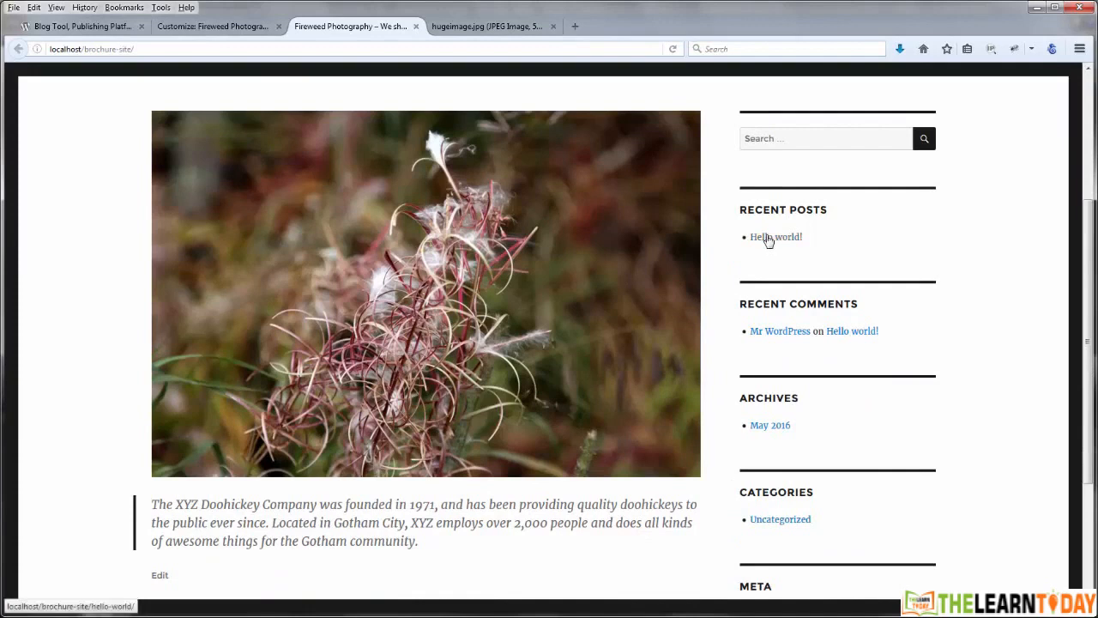
pyautogui.click(770, 241)
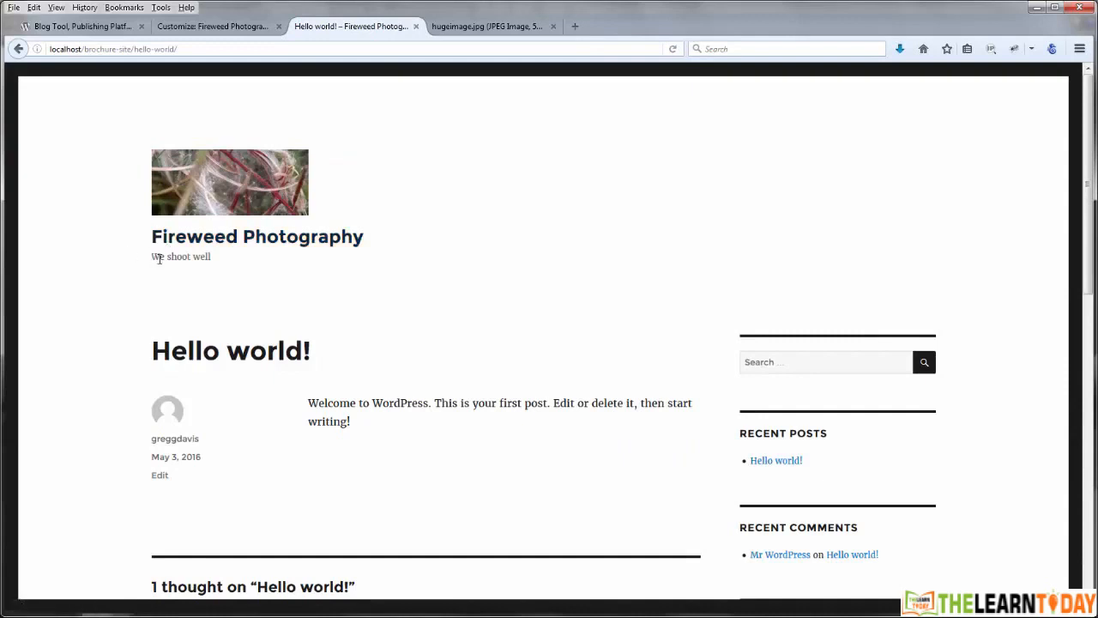
pyautogui.scroll(-3, 109, 331)
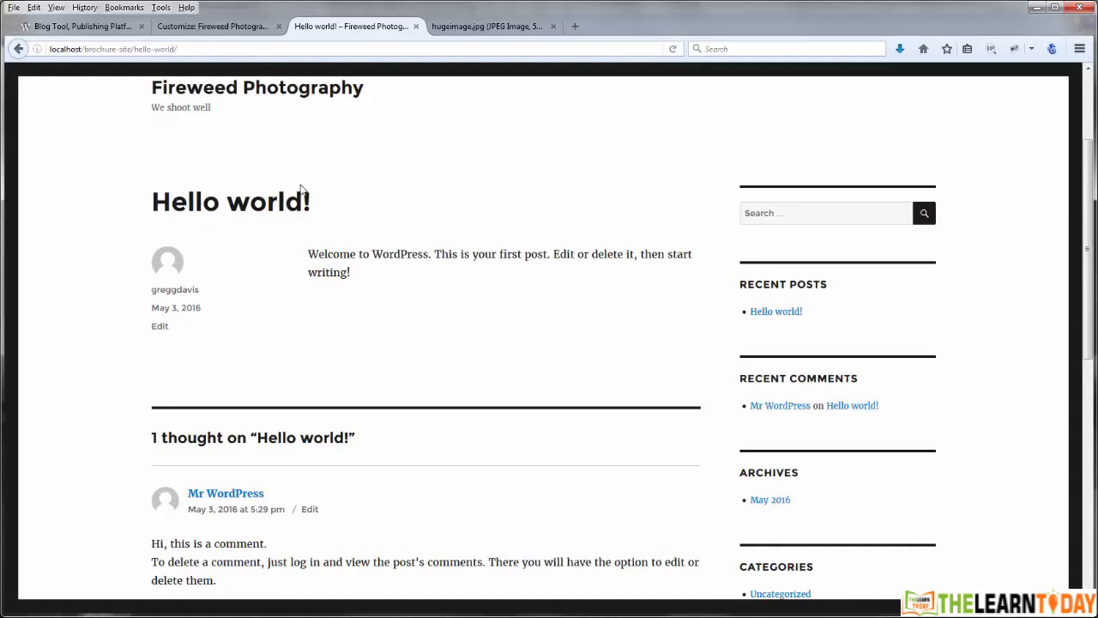
pyautogui.moveTo(314, 204); pyautogui.dragTo(170, 202)
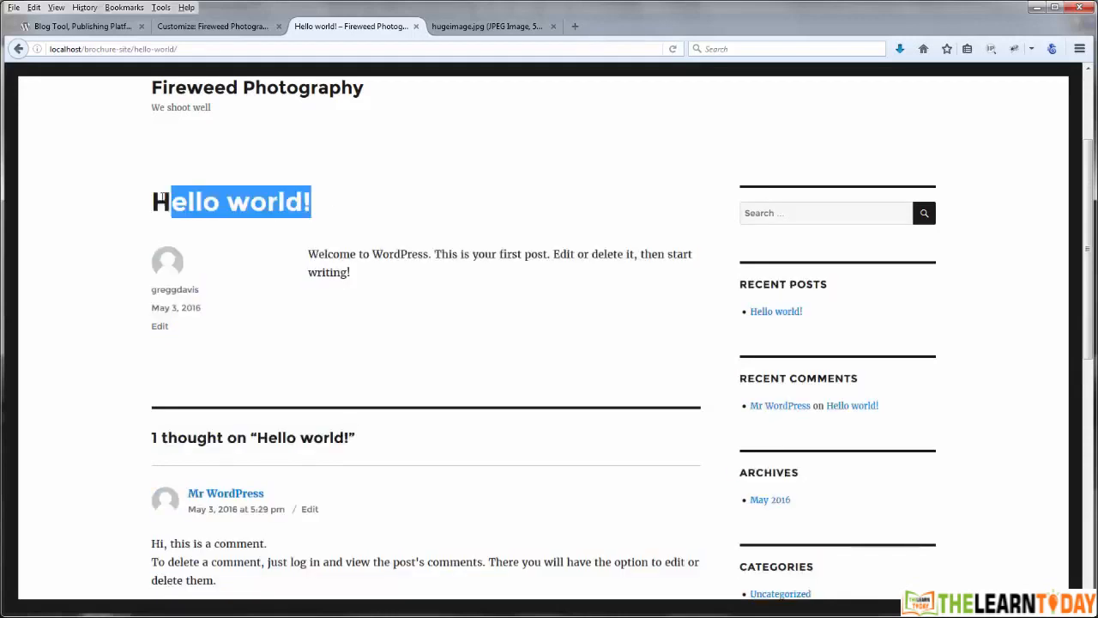
pyautogui.click(174, 198)
pyautogui.moveTo(310, 256); pyautogui.dragTo(327, 260)
pyautogui.click(385, 296)
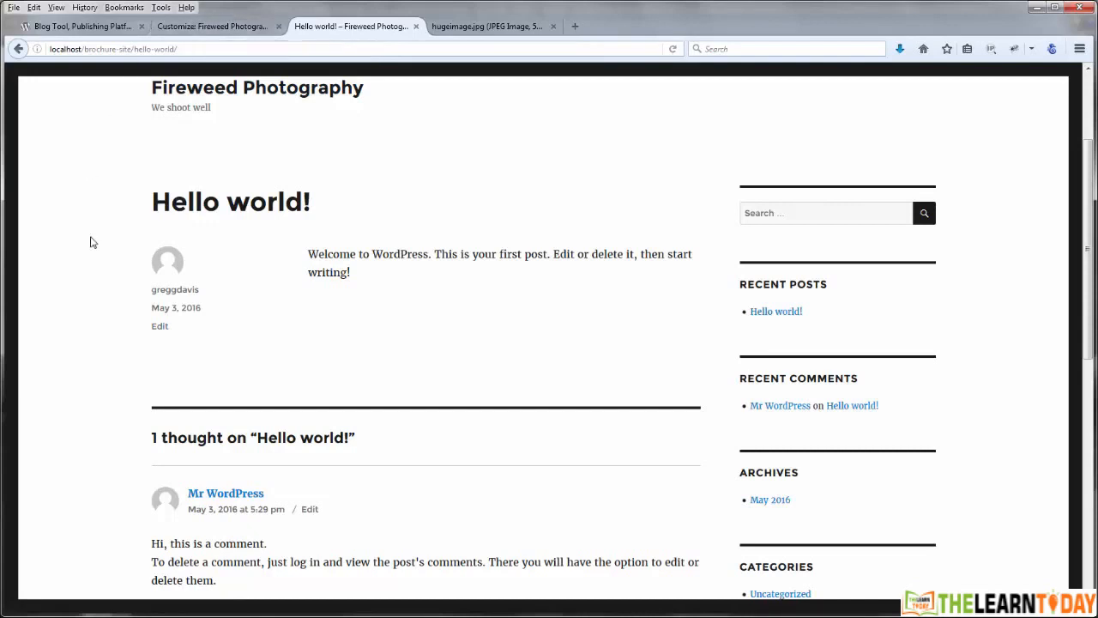
# Look through the comment and the reply form below the Hello world! post
pyautogui.scroll(-3, 93, 243)
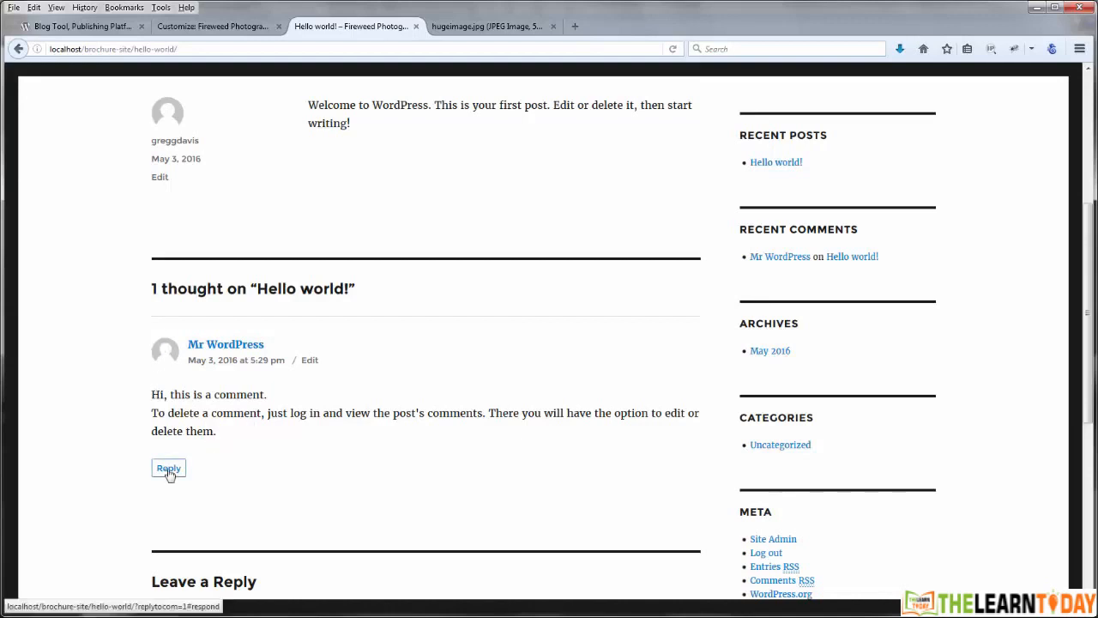
pyautogui.scroll(-2, 109, 423)
pyautogui.scroll(-5, 109, 423)
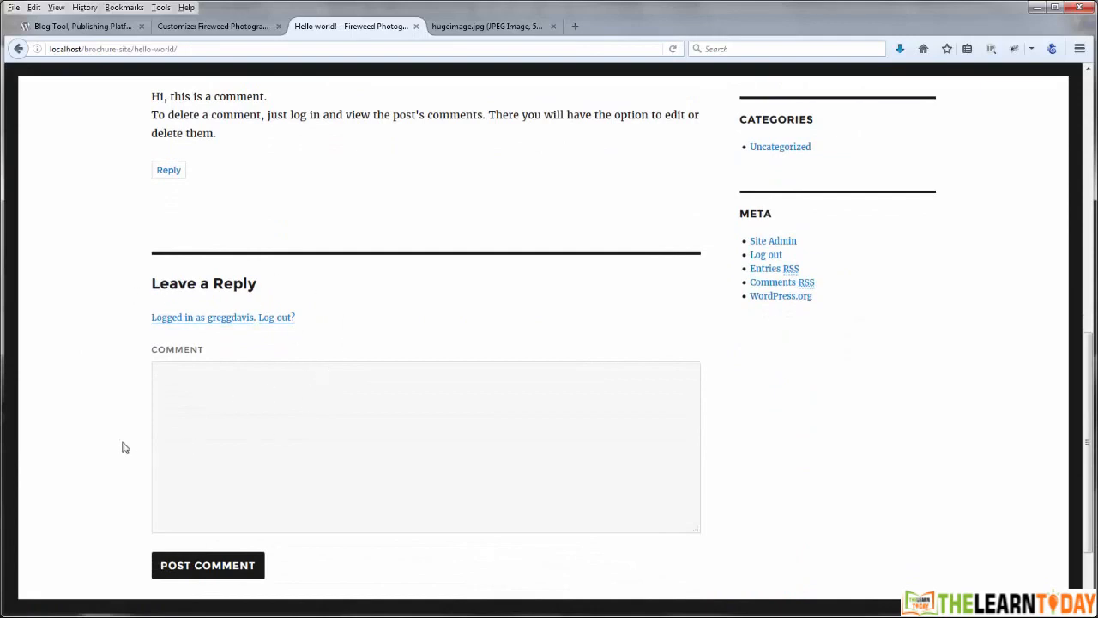
pyautogui.scroll(-2, 123, 447)
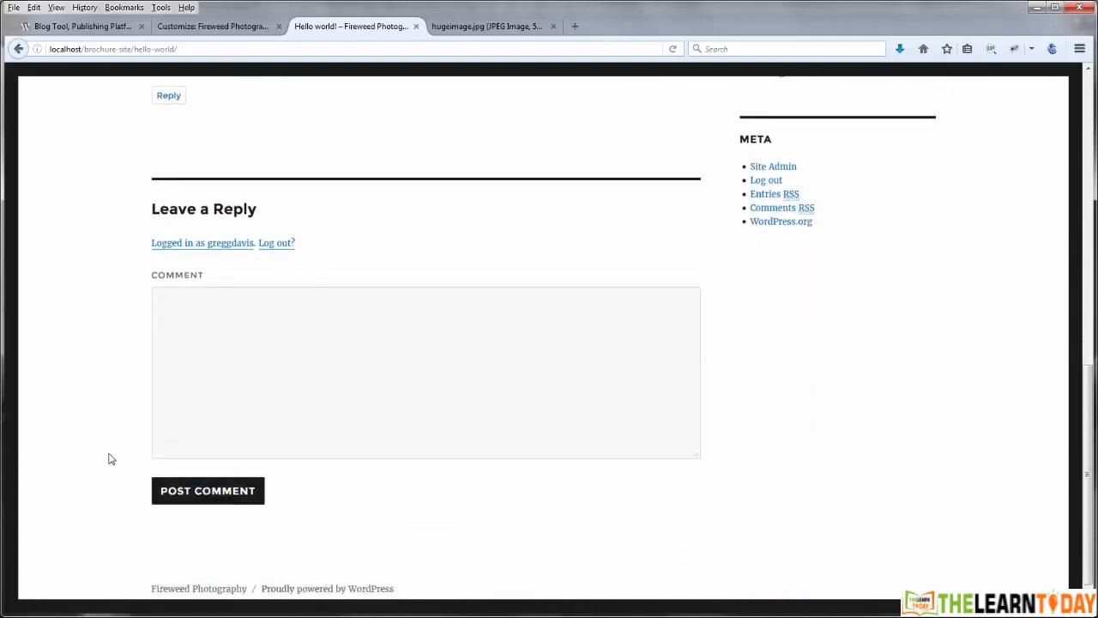
pyautogui.scroll(15, 109, 459)
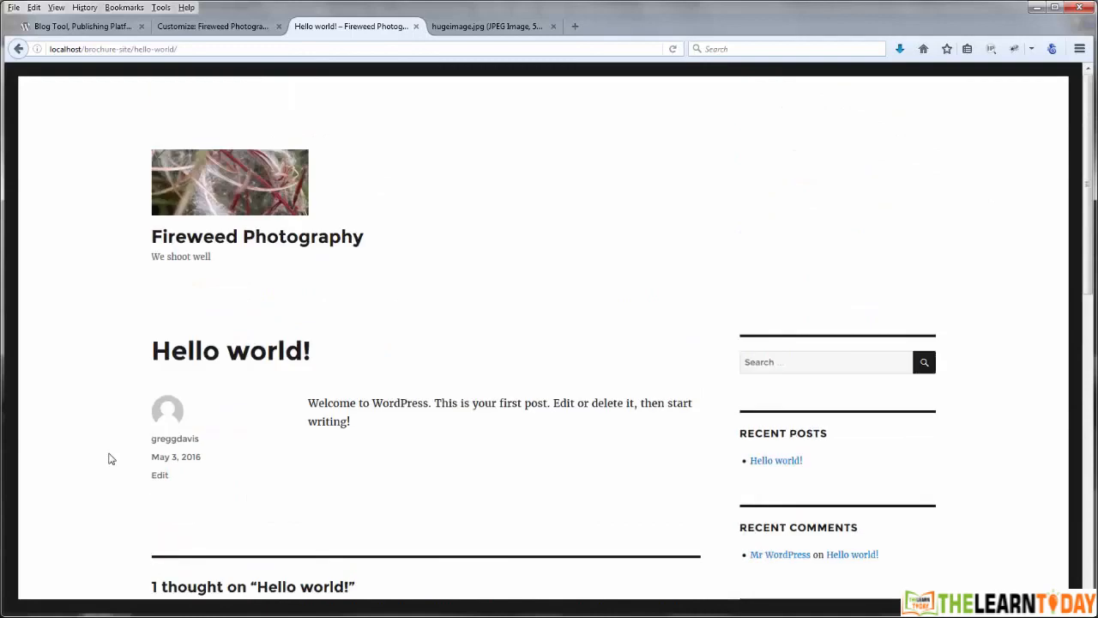
# Close the Customizer and open the Hello world! post for editing from the list of posts
pyautogui.click(229, 31)
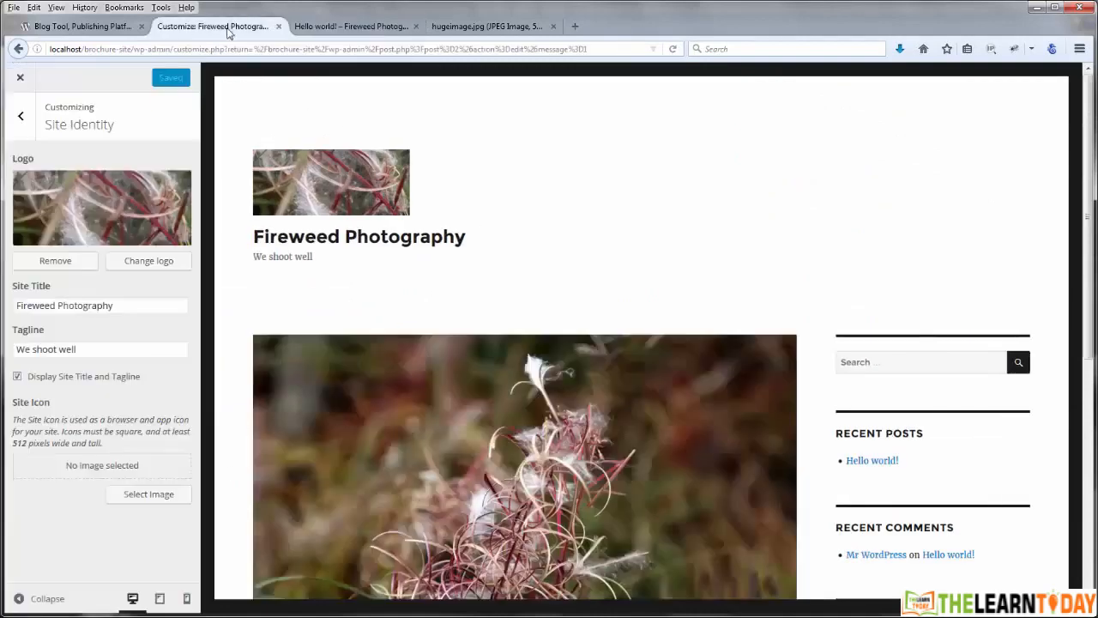
pyautogui.click(21, 77)
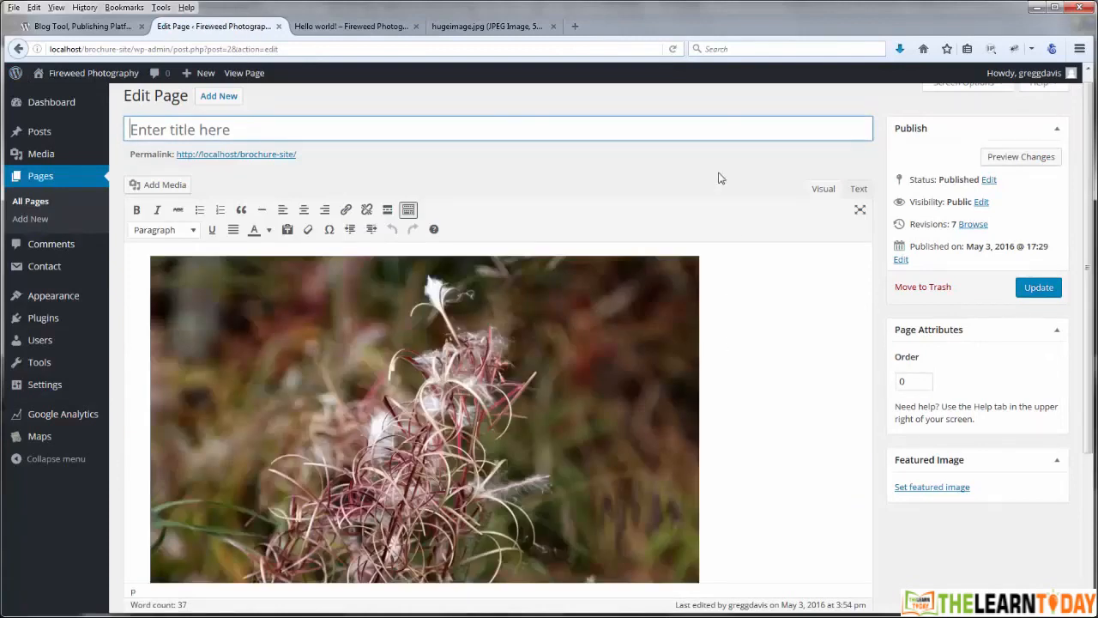
pyautogui.click(45, 137)
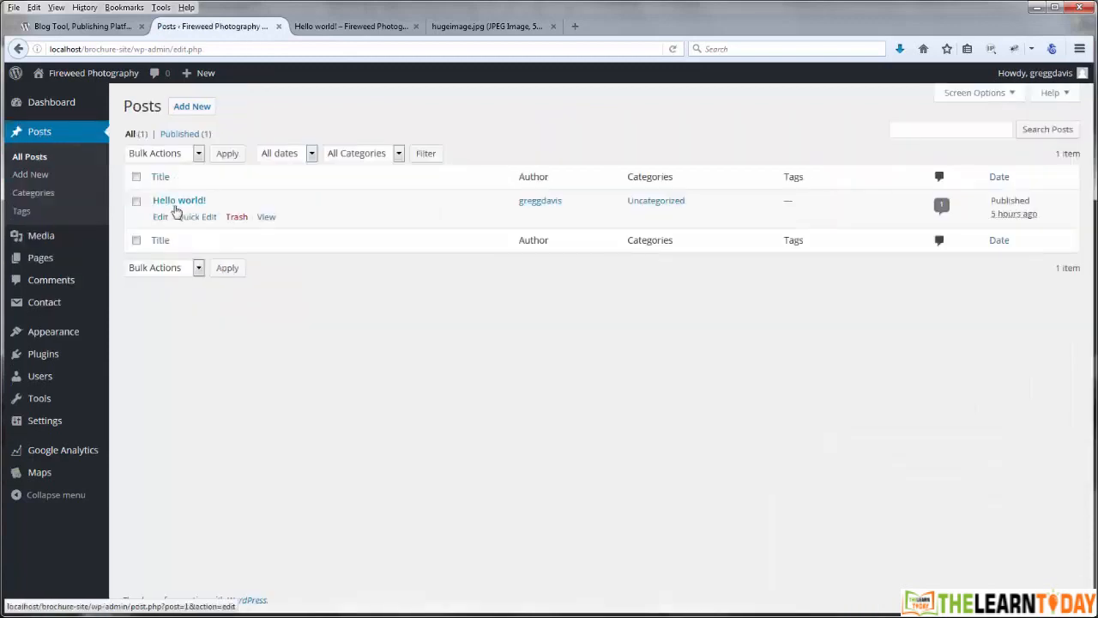
pyautogui.click(169, 203)
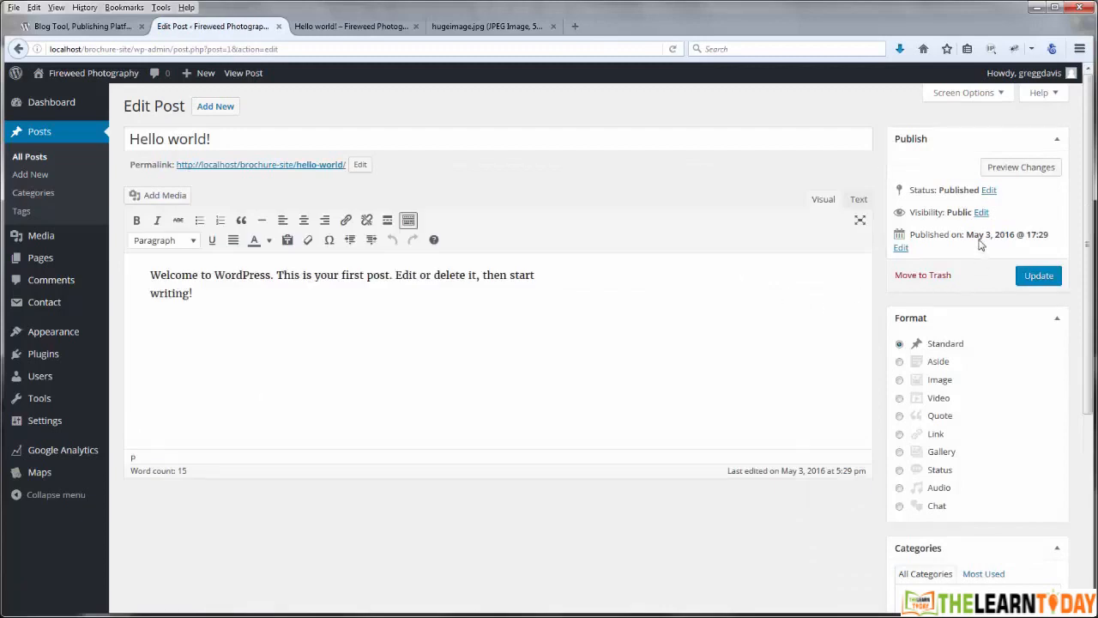
# Compare the post editor with the live post and review its format, category and tag settings
pyautogui.click(343, 27)
pyautogui.scroll(-1, 865, 511)
pyautogui.scroll(-2, 865, 512)
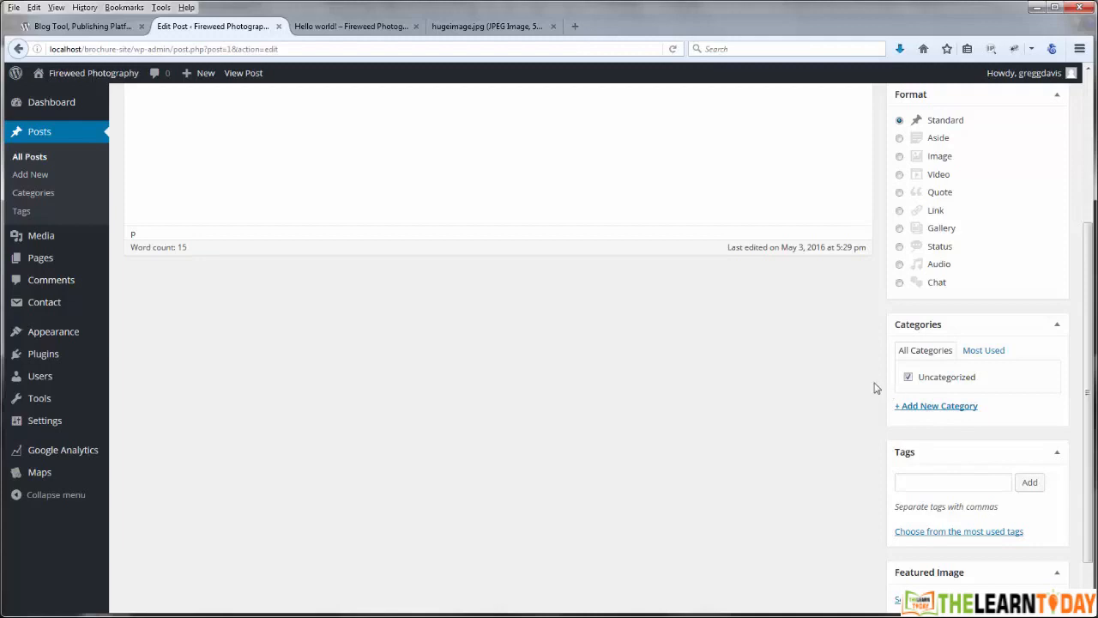
pyautogui.scroll(3, 869, 387)
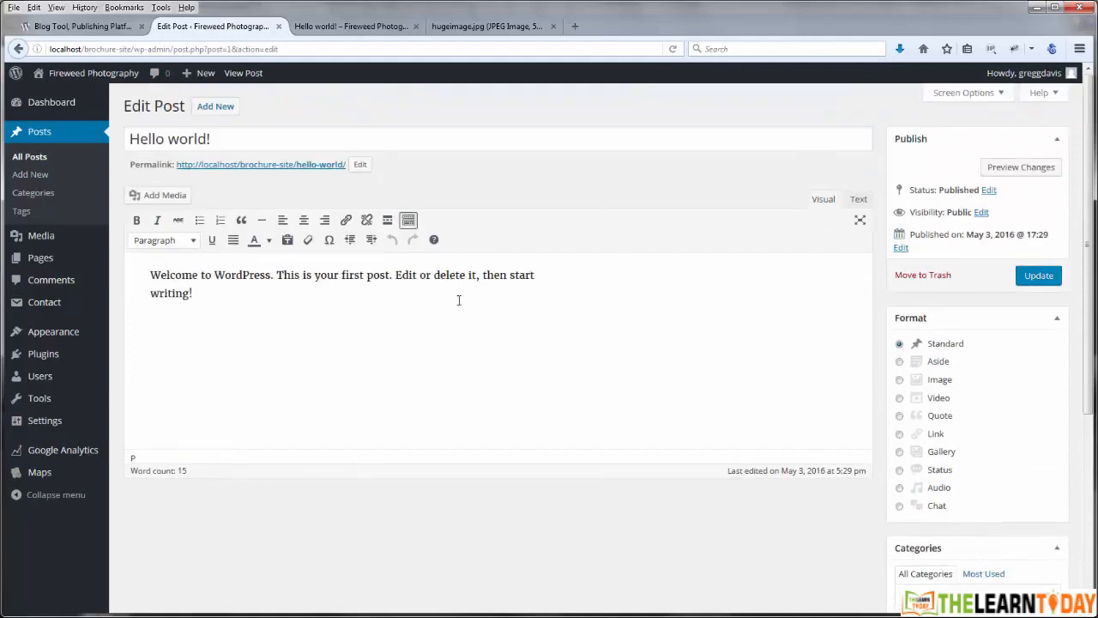
# Return to the live Hello world! post and review its layout and comment section
pyautogui.click(361, 27)
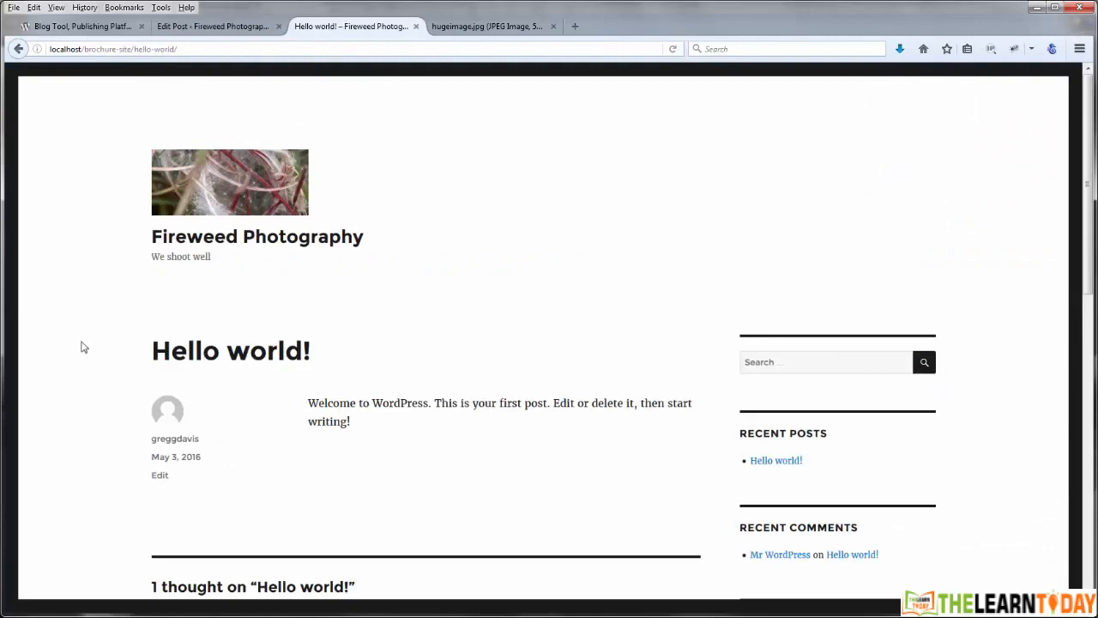
pyautogui.scroll(-5, 83, 347)
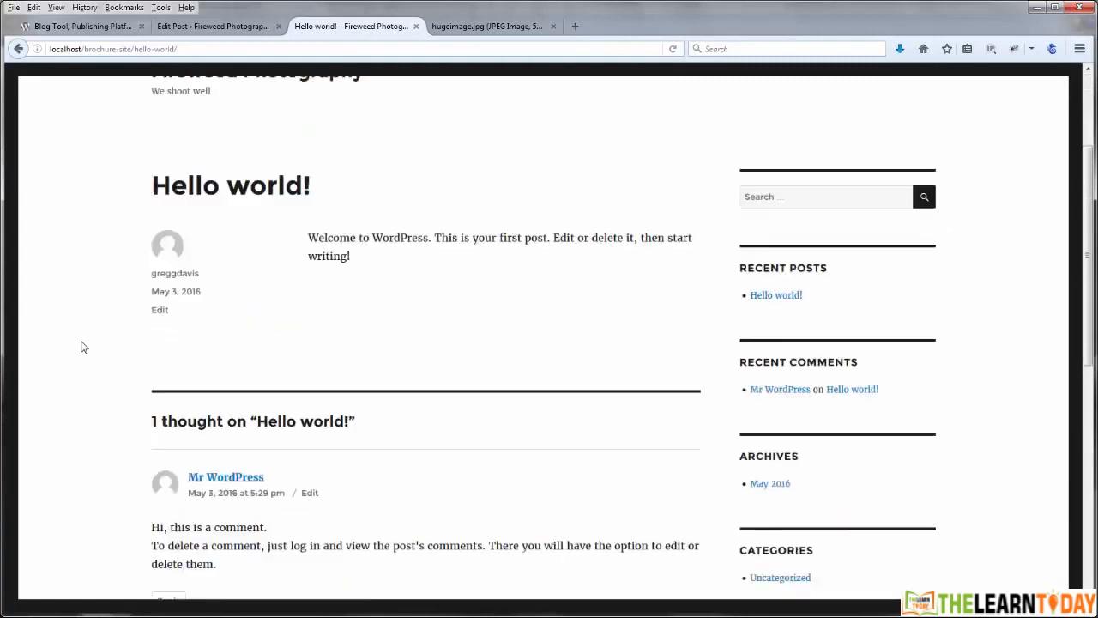
pyautogui.scroll(5, 84, 347)
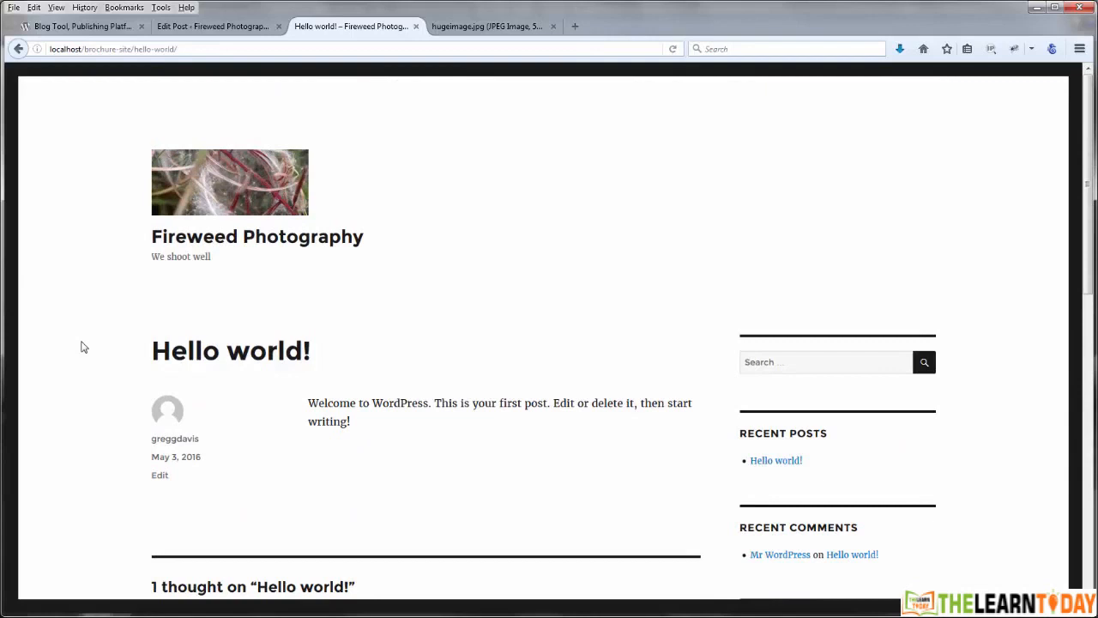
# Go back to the front page through the site title and look over its content and sidebar
pyautogui.click(177, 238)
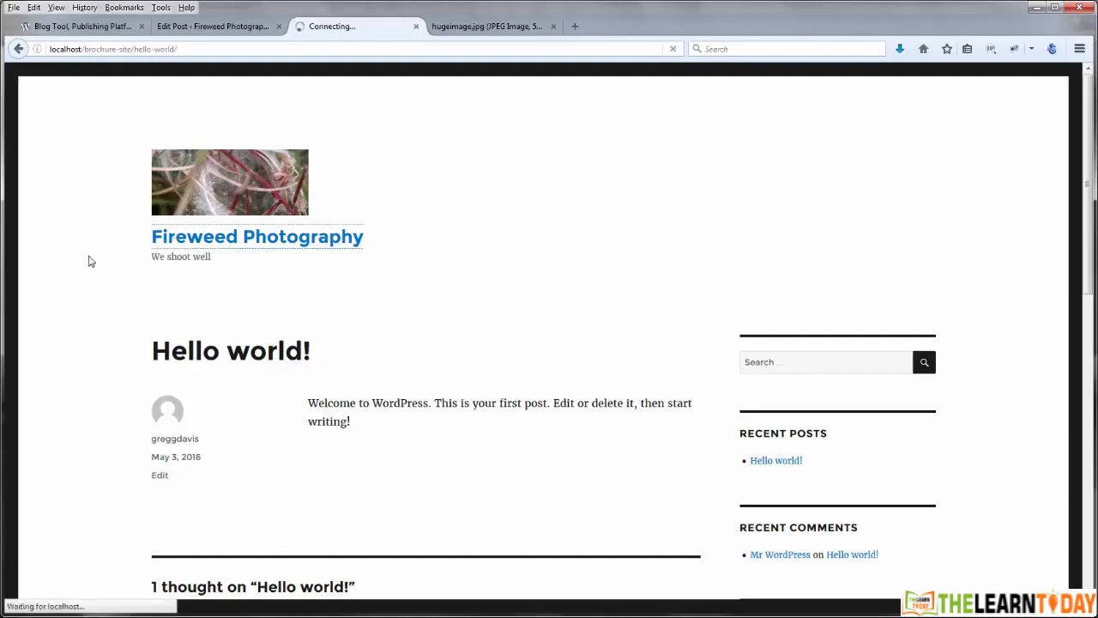
pyautogui.scroll(-5, 90, 258)
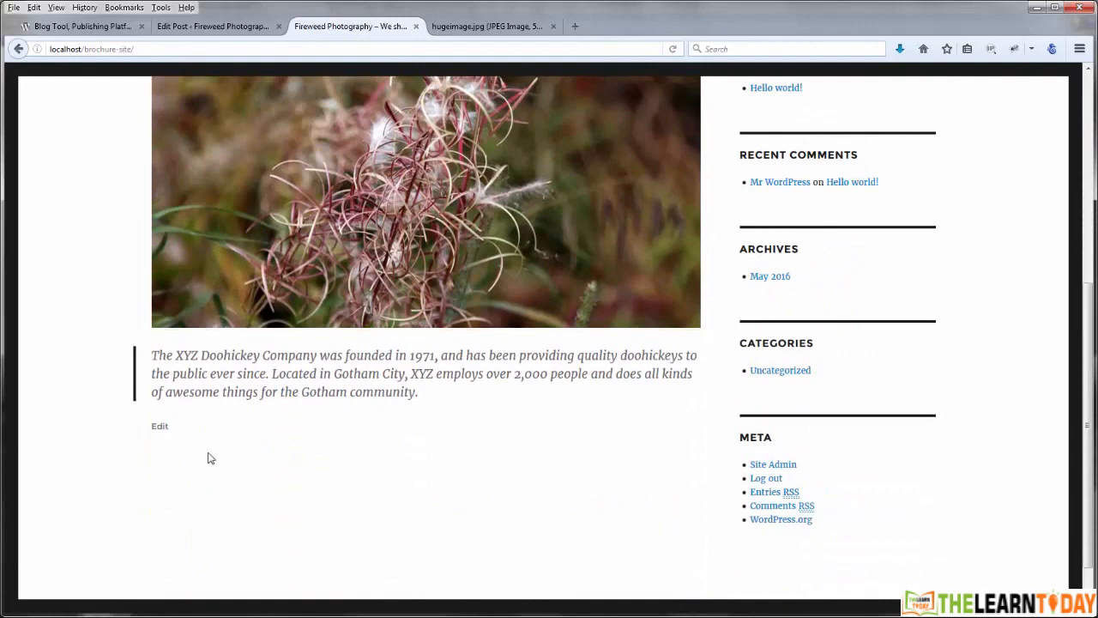
pyautogui.scroll(5, 67, 408)
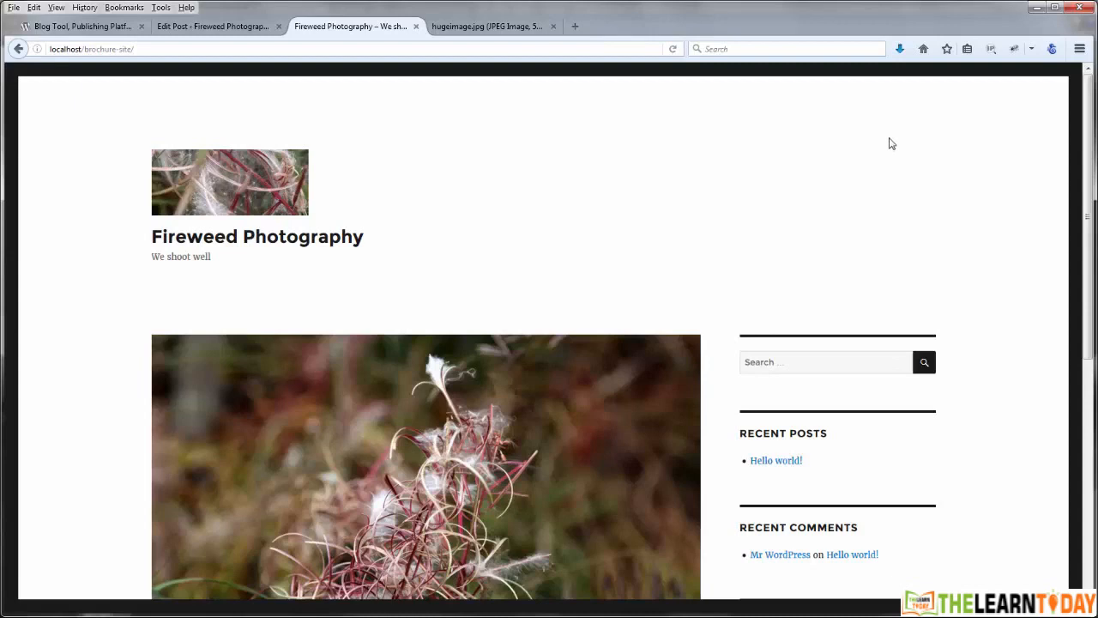
# Open the May 2016 archive from the front page's sidebar and look over its post listing
pyautogui.scroll(-4, 1007, 326)
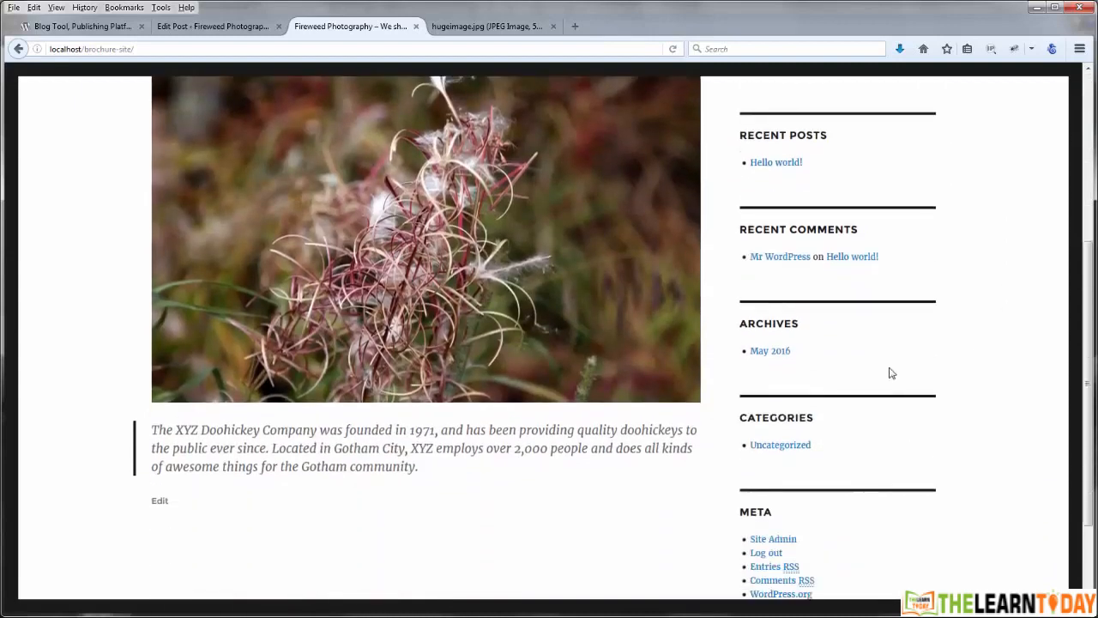
pyautogui.click(781, 352)
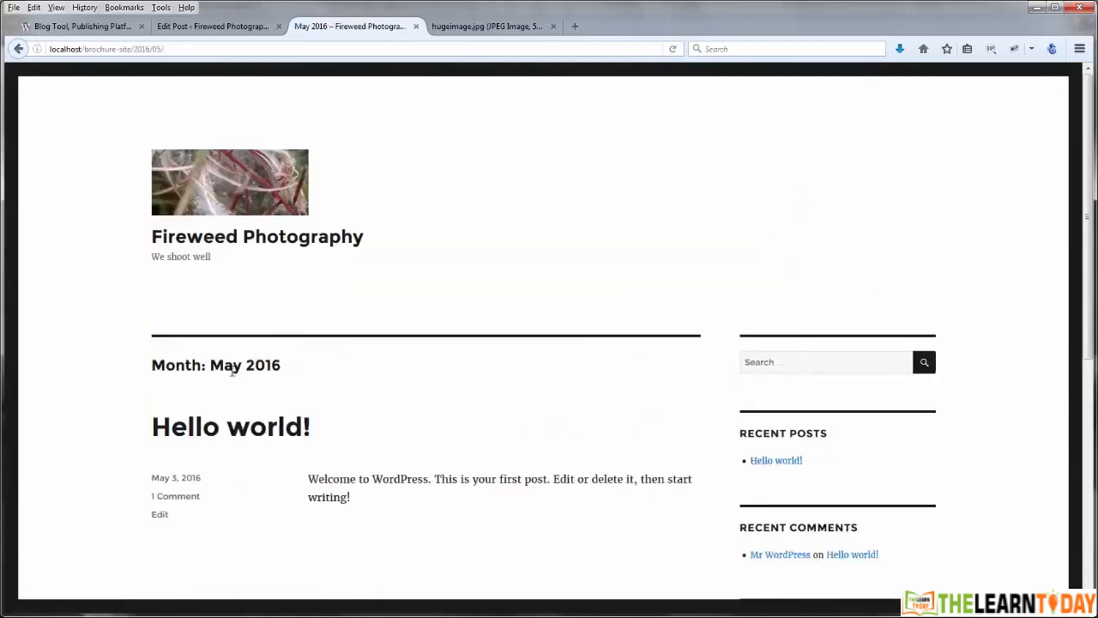
pyautogui.scroll(-3, 51, 367)
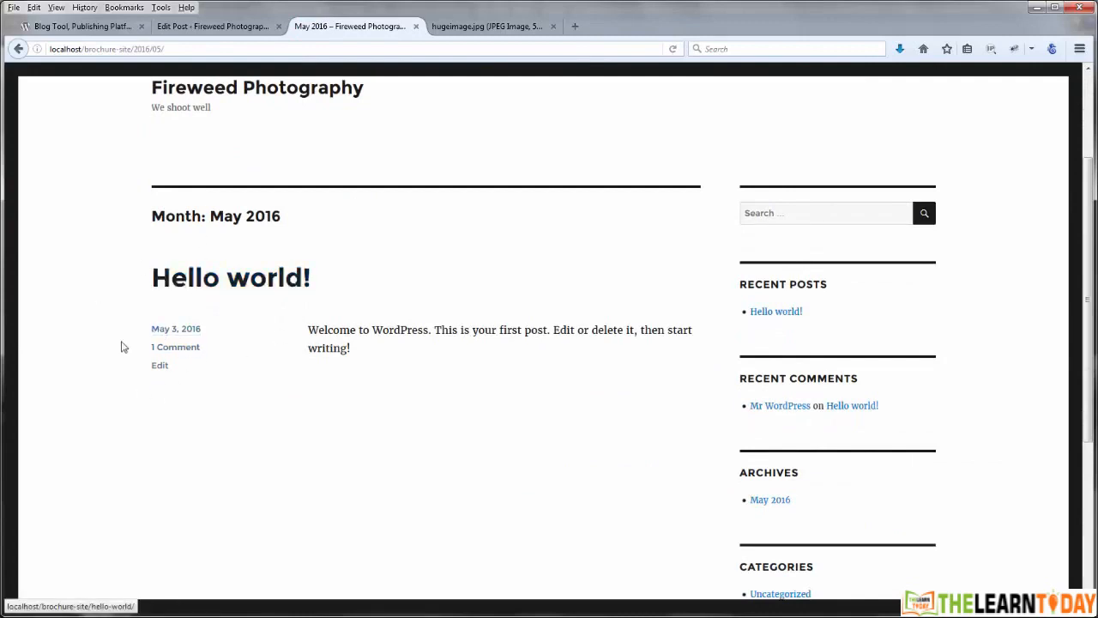
pyautogui.scroll(3, 122, 347)
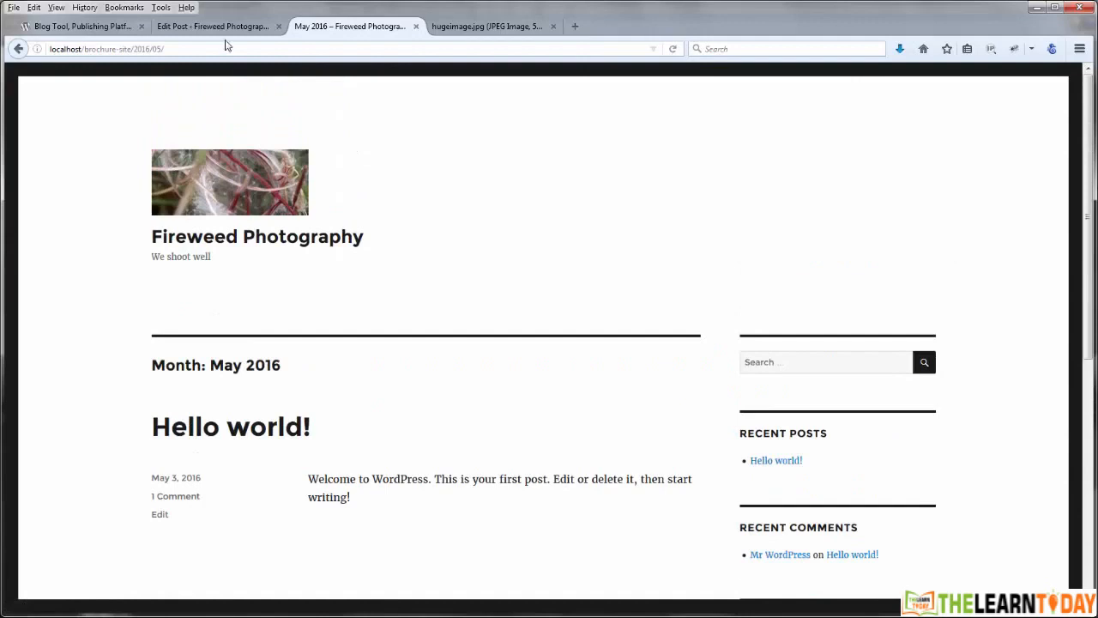
# Return to the front page through the site logo and review its image, quote text and sidebar
pyautogui.click(202, 198)
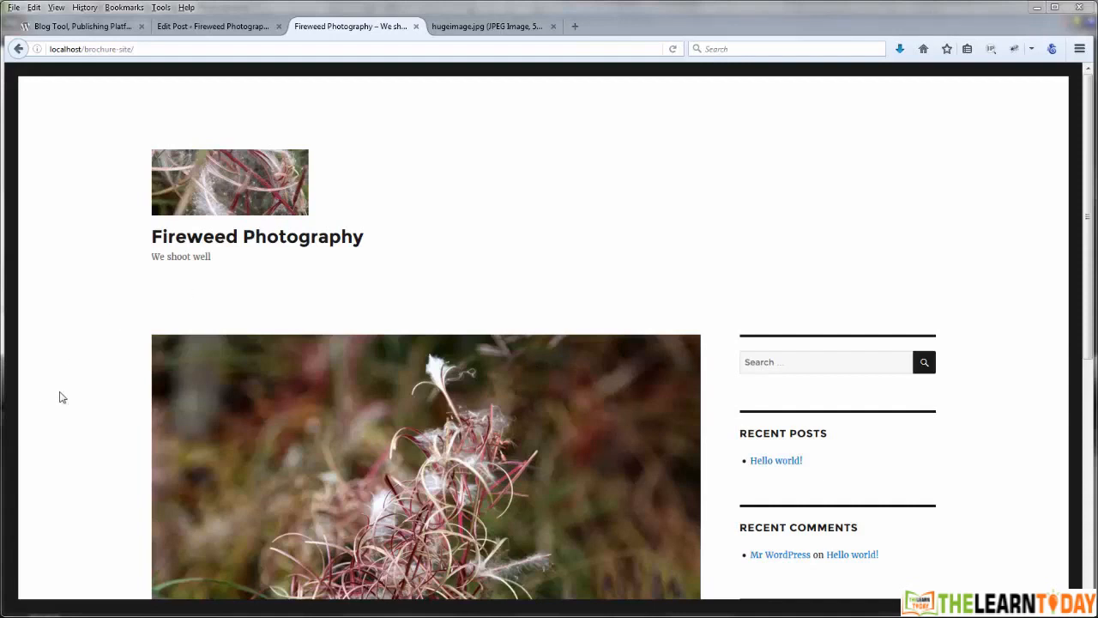
pyautogui.scroll(-5, 60, 396)
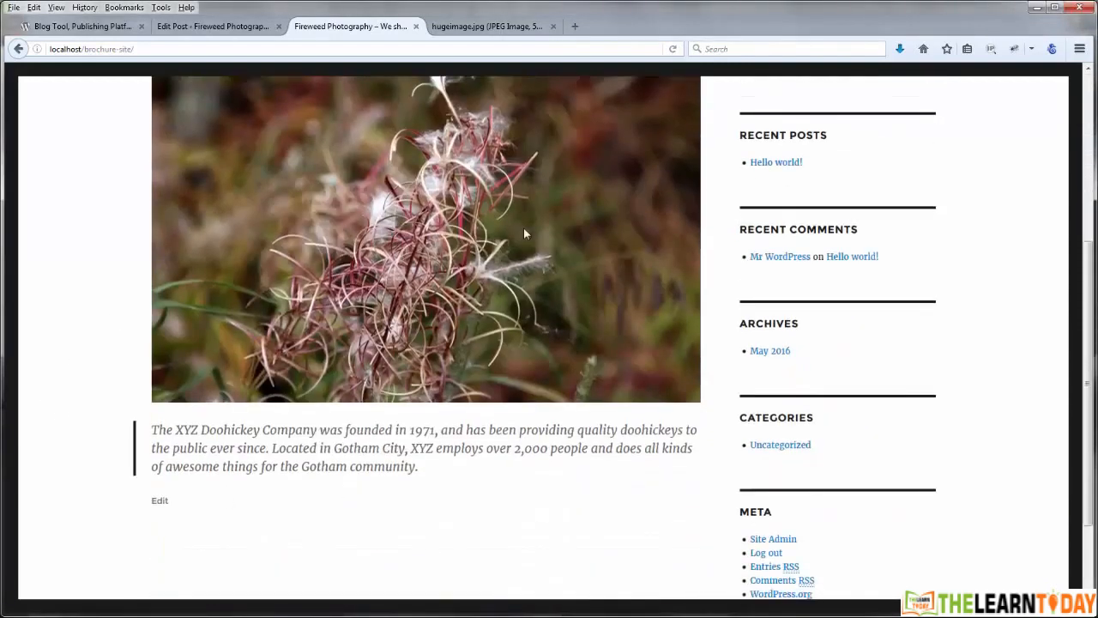
pyautogui.scroll(5, 91, 343)
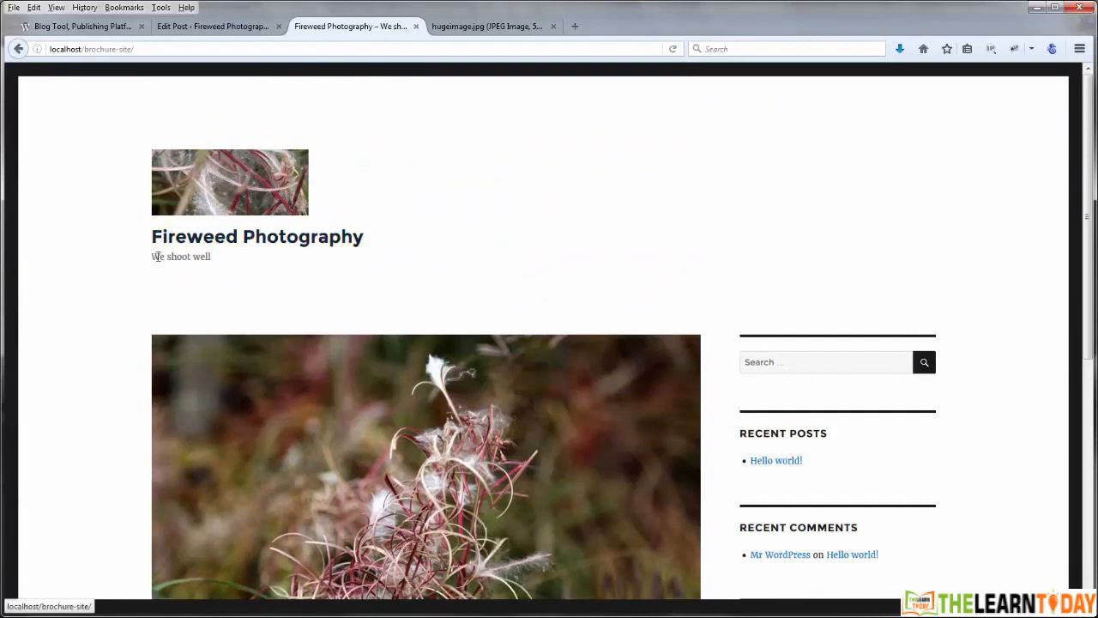
# Review the Site Identity settings in the Customizer and look over the live front page again
pyautogui.click(242, 27)
pyautogui.moveTo(108, 335)
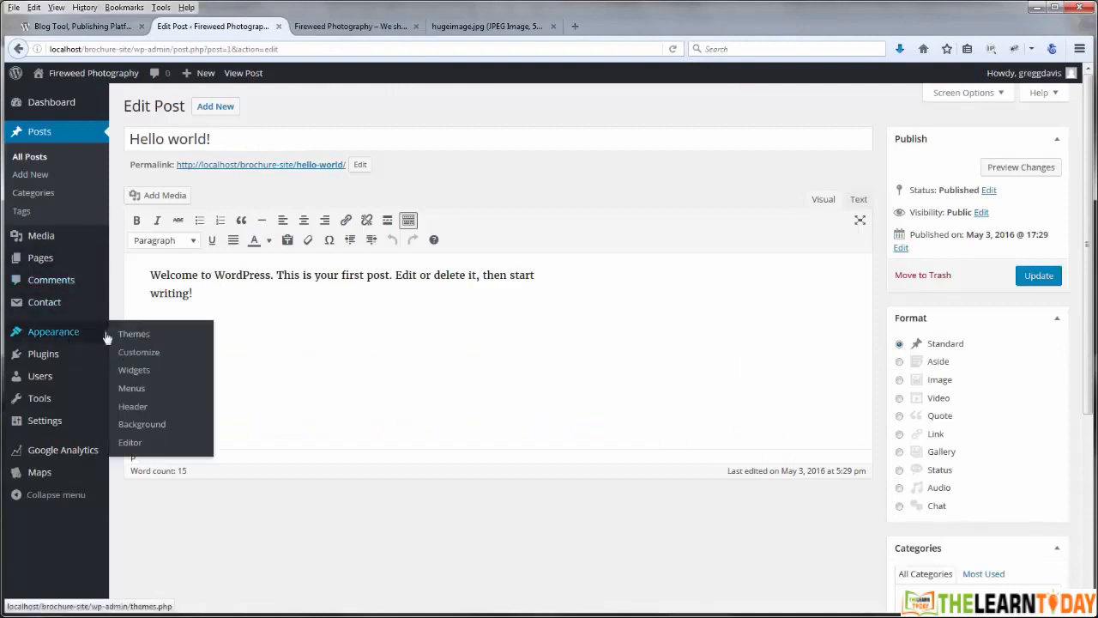
pyautogui.click(127, 355)
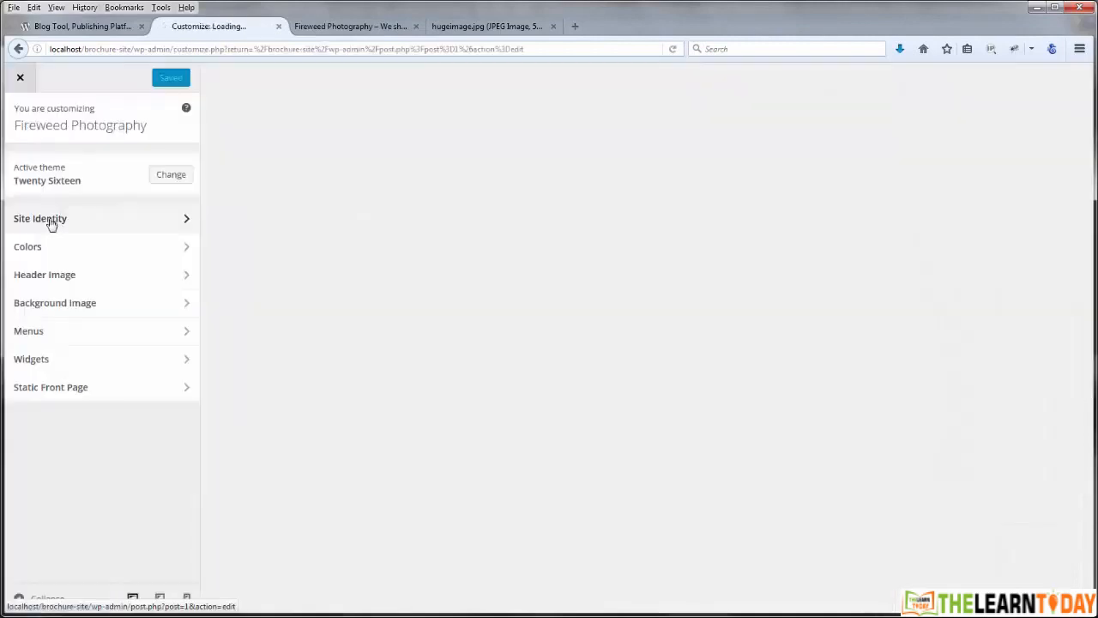
pyautogui.click(52, 222)
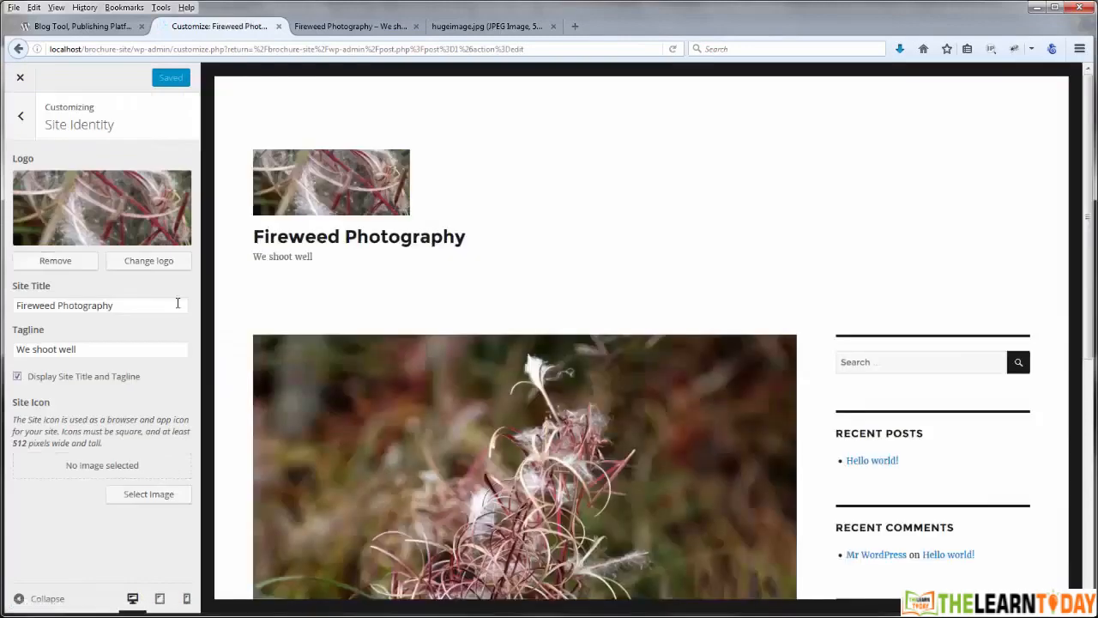
pyautogui.click(364, 28)
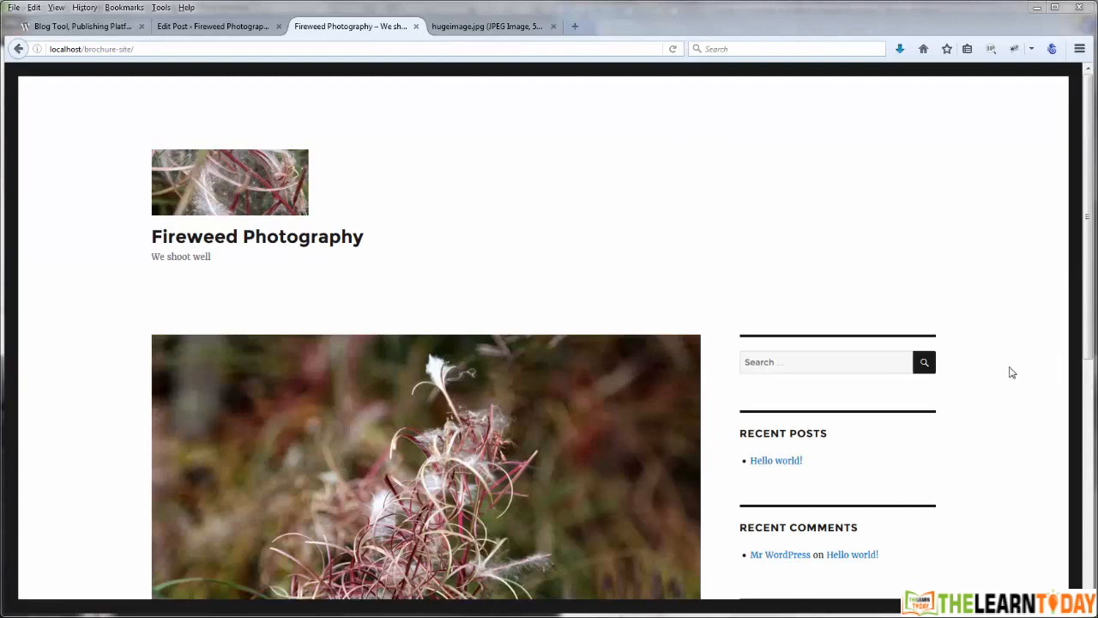
pyautogui.scroll(-8, 1011, 372)
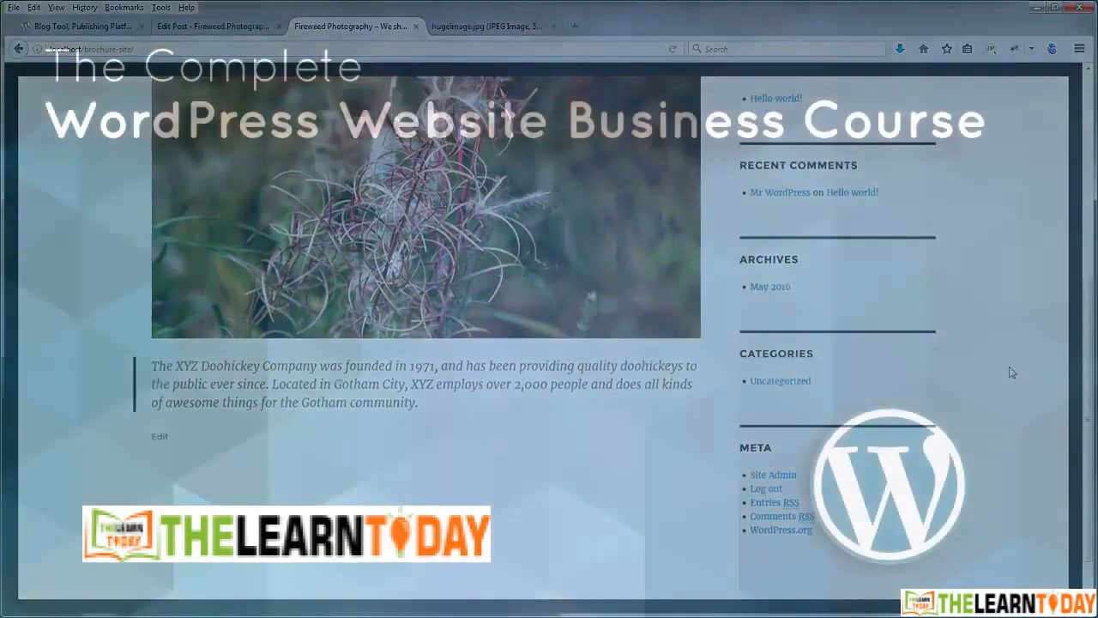